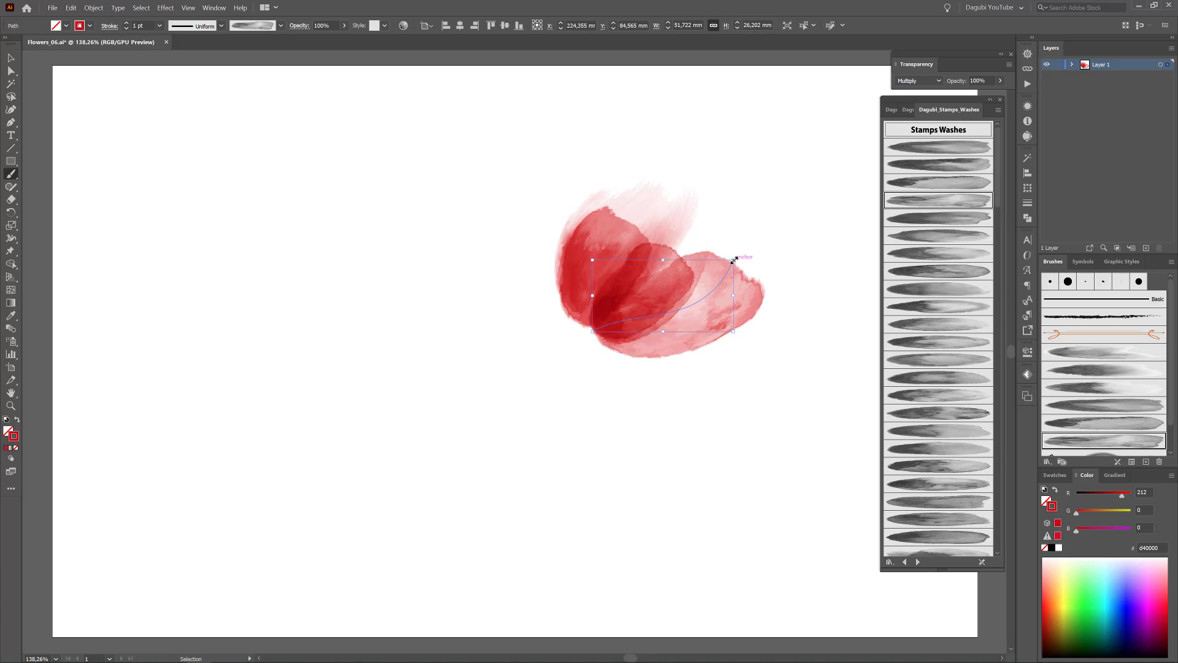
Scale down the palest petal on the flower's lower right side.
drag(735, 259, 706, 298)
ctrl+click(787, 383)
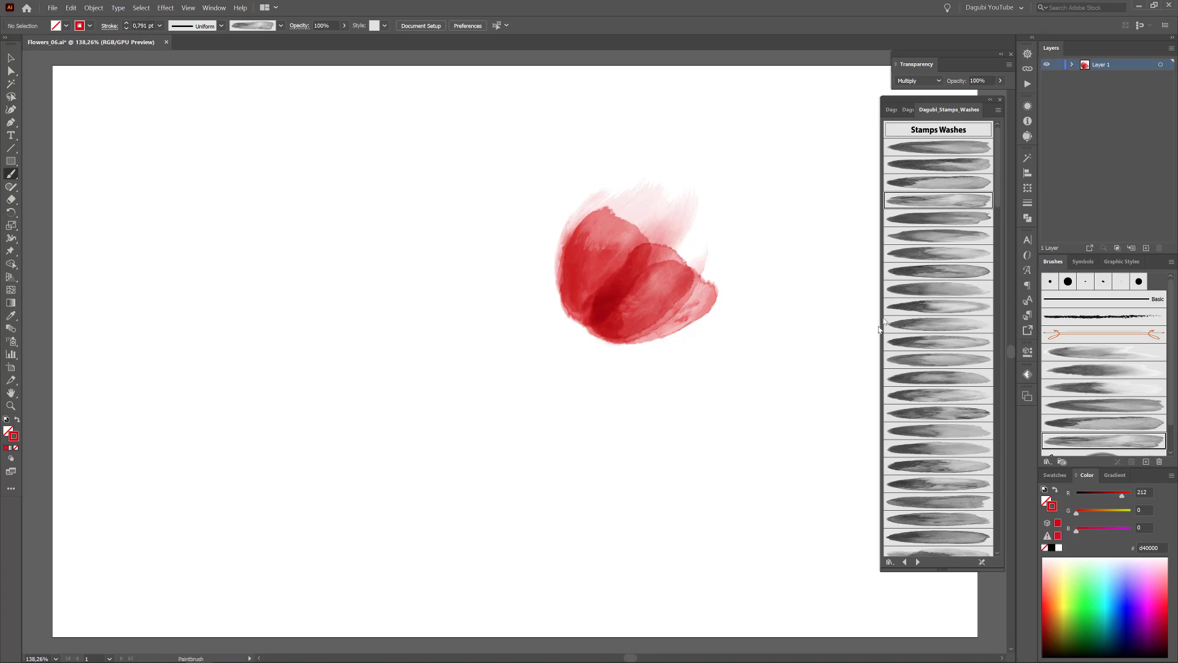
Paint a petal rising from the flower's base in brighter red (ea2424) with the fifth Stamps Washes brush, redoing the first attempt.
click(930, 221)
drag(1078, 513, 1086, 515)
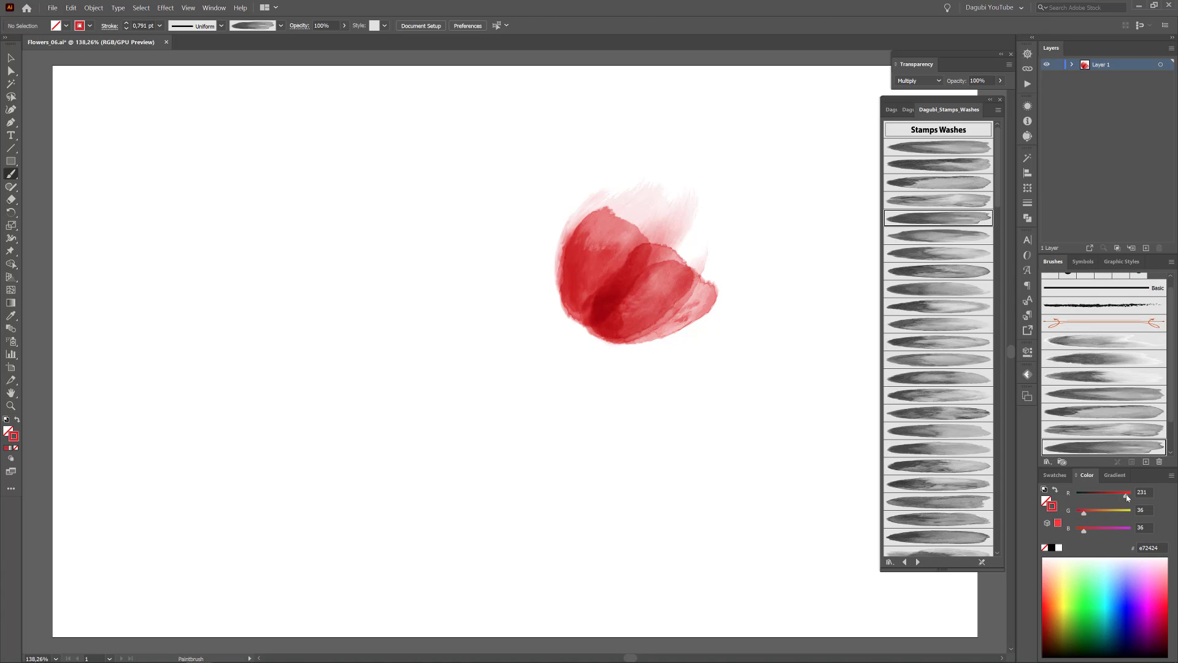
drag(608, 277, 669, 225)
drag(669, 225, 680, 239)
key(ctrl+z)
key(ctrl+z)
drag(607, 324, 649, 224)
drag(649, 224, 656, 232)
Rotate the whole flower counterclockwise so it stands upright and shift it slightly to the left.
key(v)
key(ctrl+a)
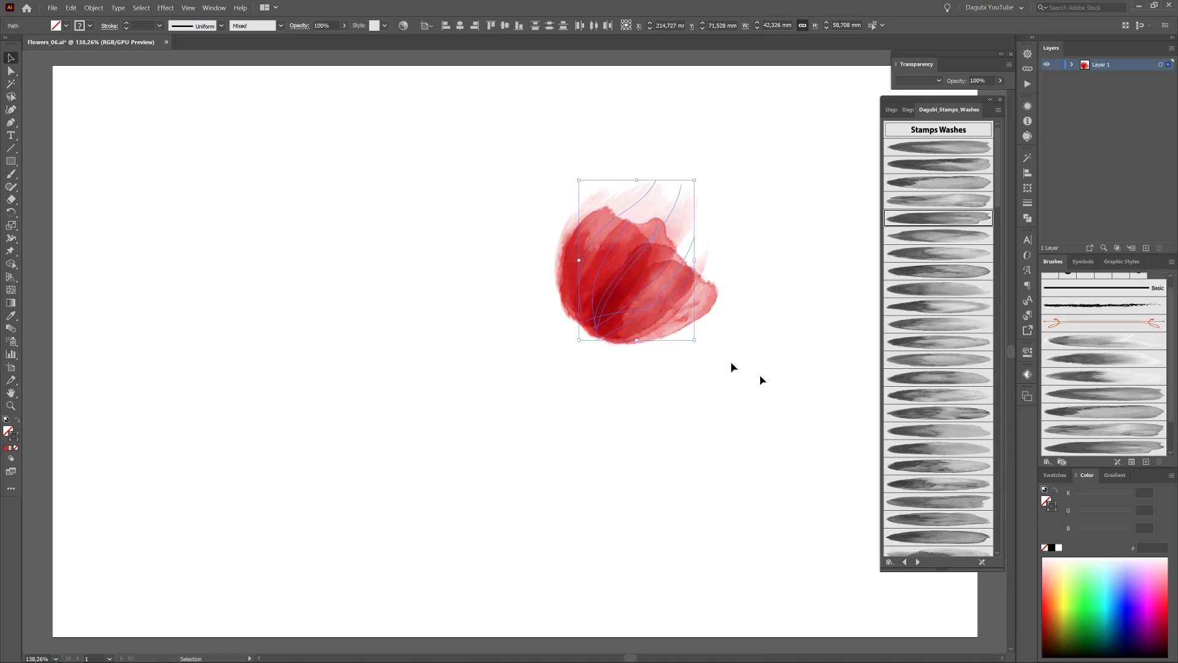
drag(697, 344, 732, 314)
mouse_move(665, 300)
mouse_down()
mouse_move(656, 282)
mouse_move(650, 306)
mouse_up()
click(823, 199)
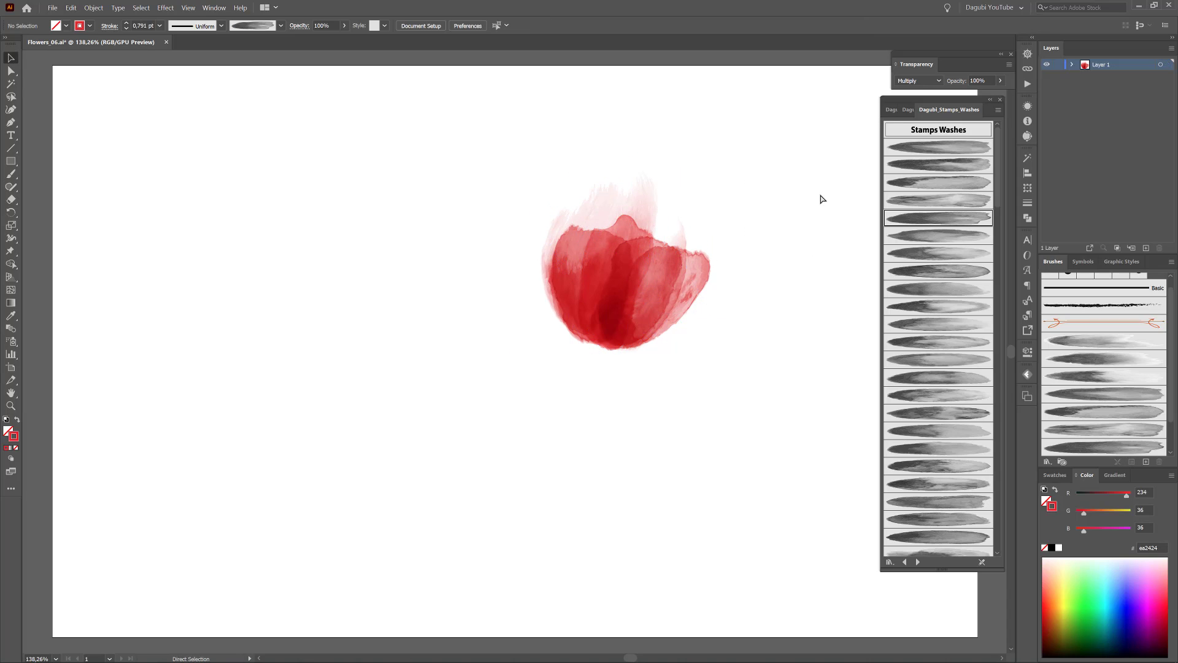
Paint a curved stem below the flower in green (3e6d36) with Darken blending, using a textured brush from the VariousFree Brushes library.
click(1048, 461)
mouse_move(1098, 525)
click(957, 524)
scroll(942, 528, down, 1)
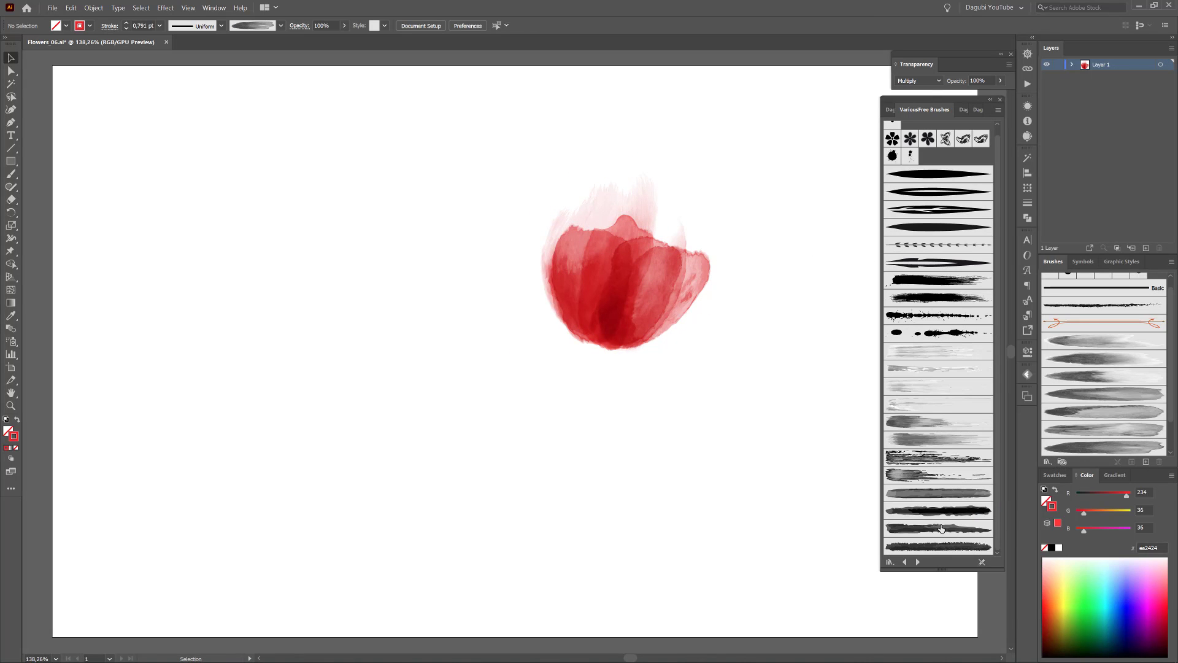
click(942, 528)
click(1075, 637)
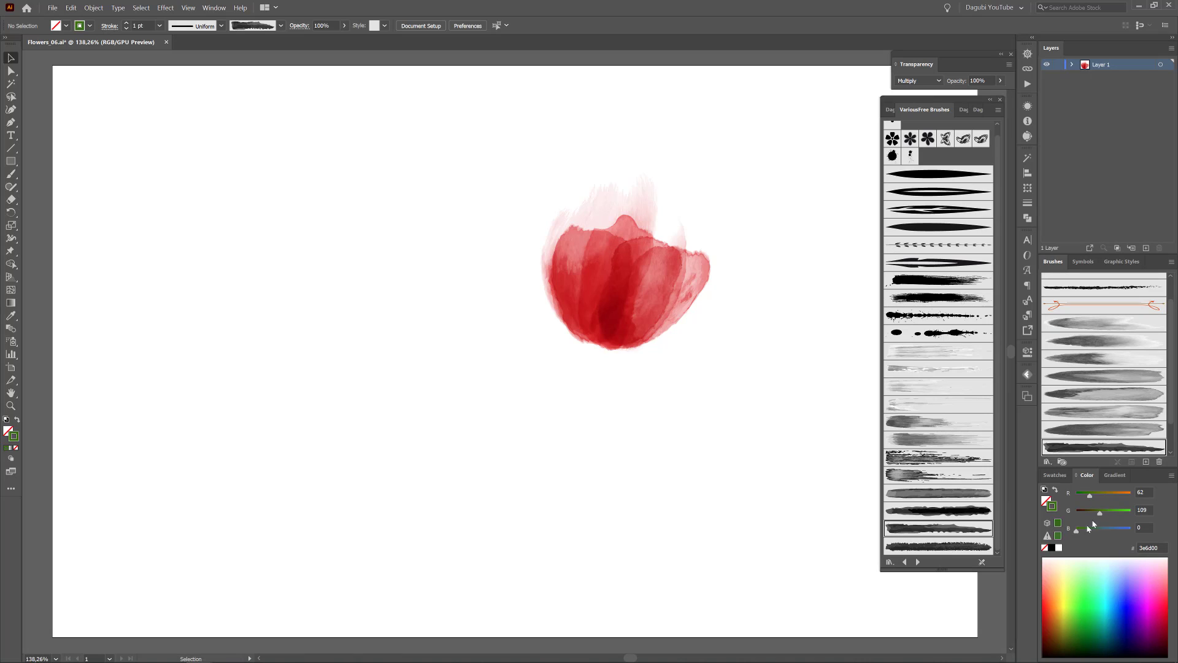
click(919, 81)
click(917, 85)
key(b)
drag(557, 446, 599, 351)
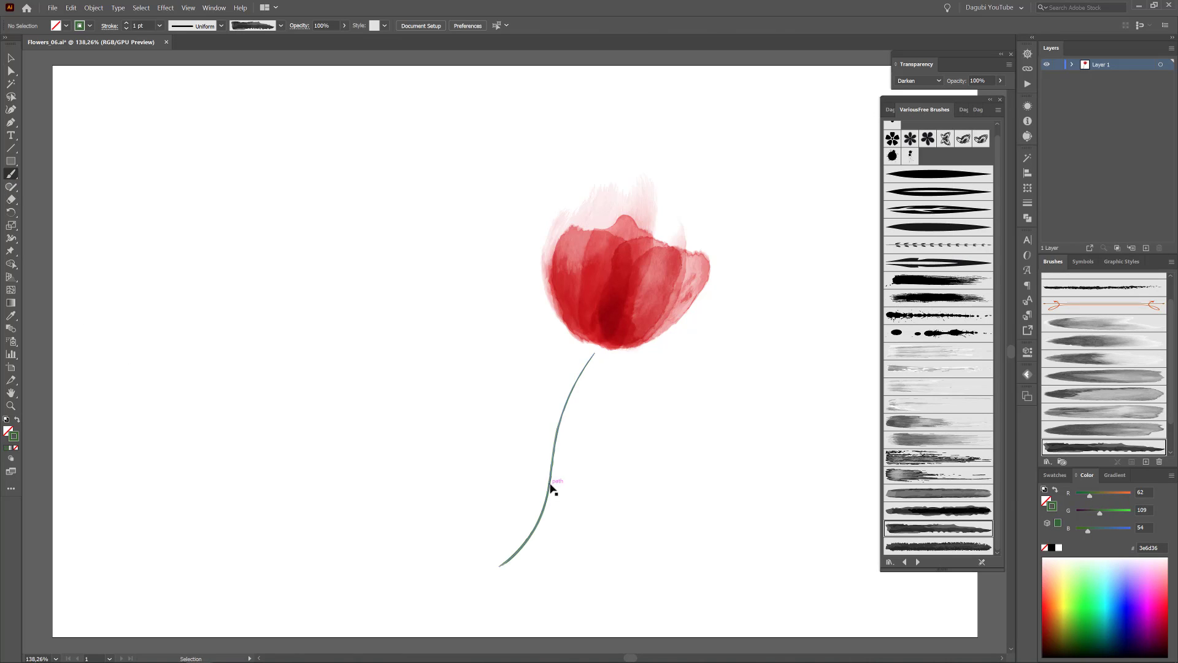
Set the stem's stroke weight to 3 pt and darken its green to 1f5c20.
click(127, 22)
click(126, 23)
drag(1100, 516, 1100, 516)
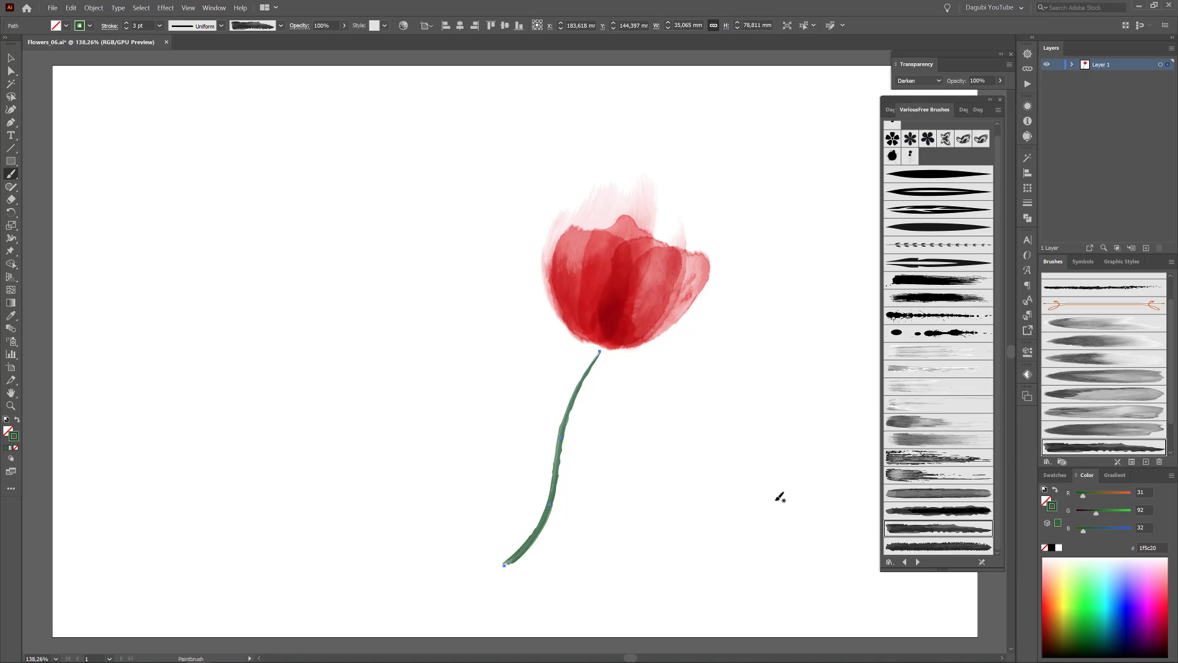
Replace the stem with a steeper one about 20 mm wide and 81 mm high, and set its stroke to 2 pt.
key(Delete)
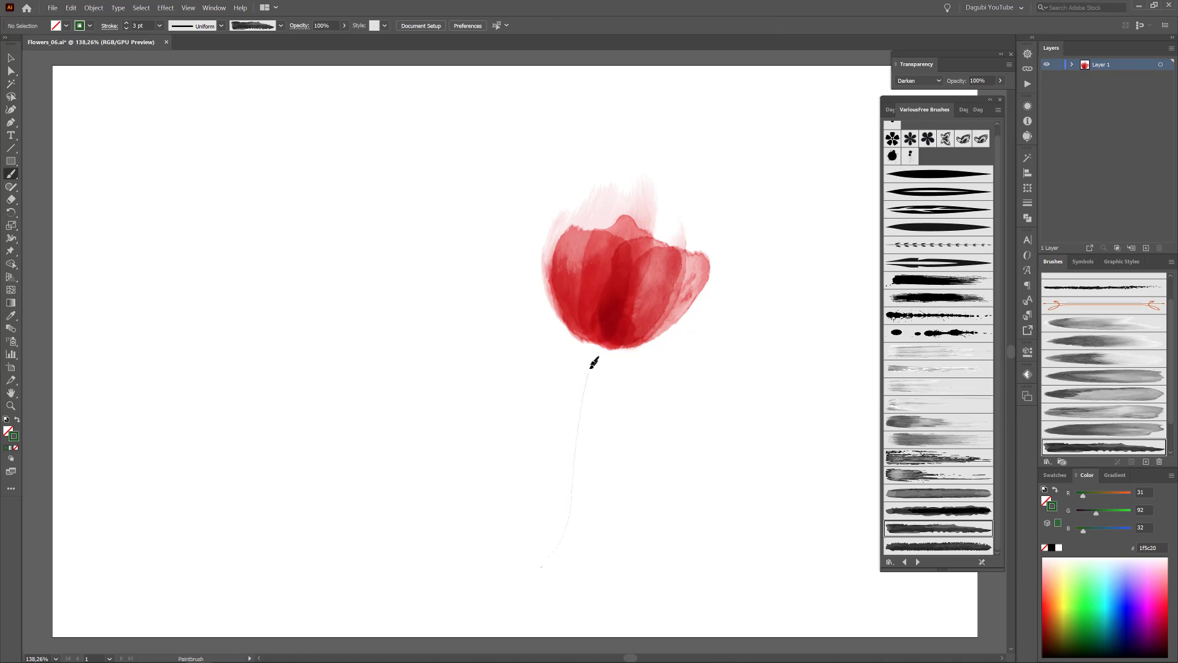
drag(590, 368, 597, 349)
ctrl+click(564, 531)
ctrl+click(127, 29)
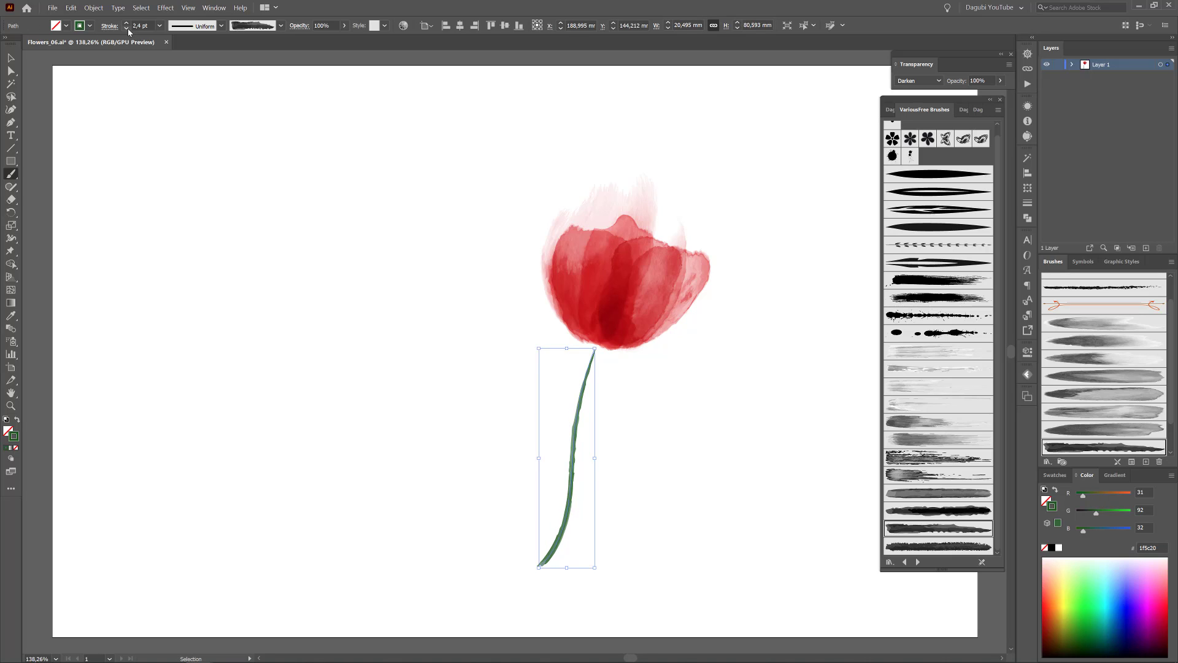
ctrl+click(206, 198)
Paint two side branches on the stem's left and a shorter one on its right, adjusting their placement to meet the stem.
drag(559, 530, 534, 475)
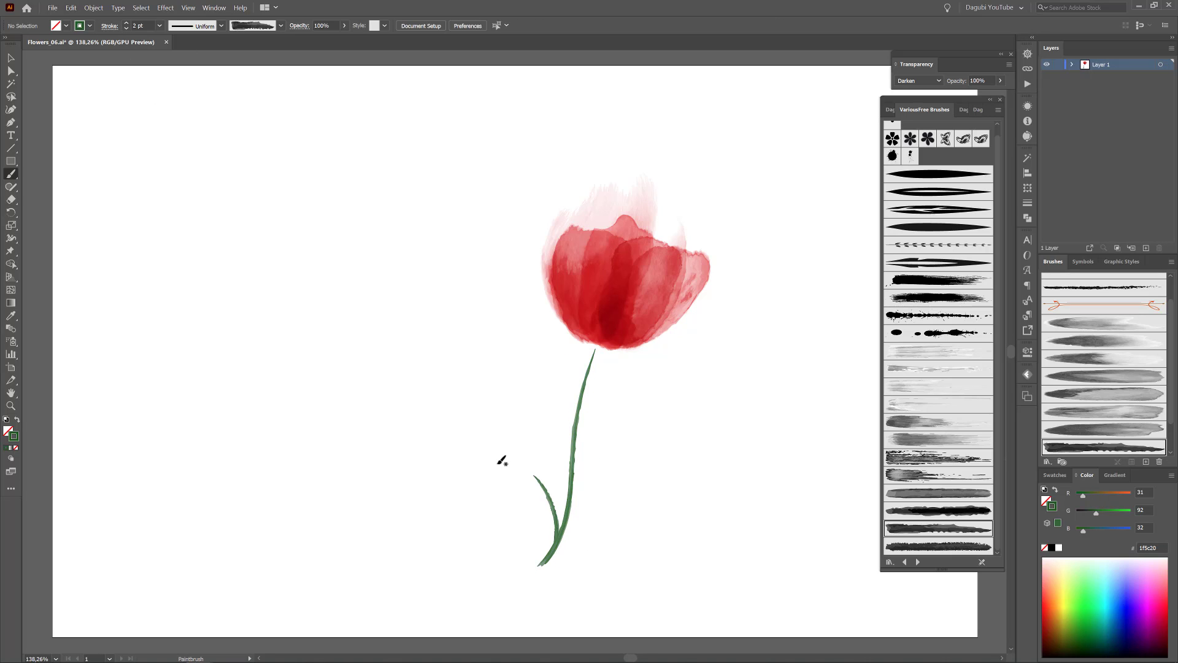
drag(538, 395, 519, 379)
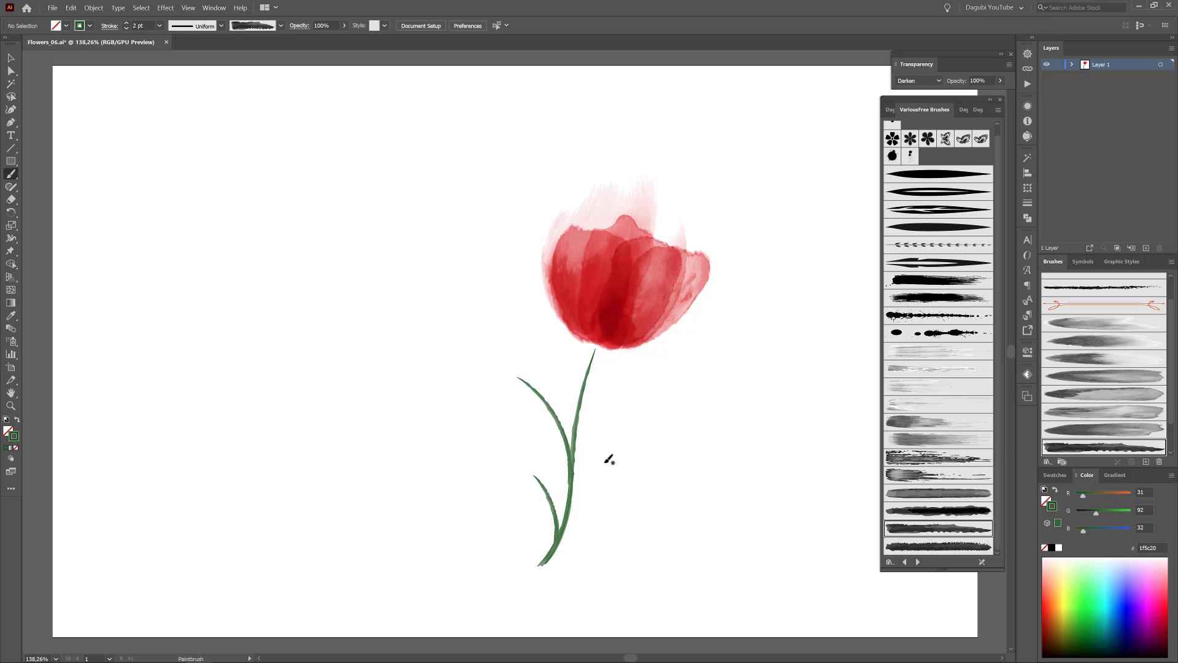
ctrl+click(561, 433)
ctrl+click(739, 469)
drag(620, 414, 572, 455)
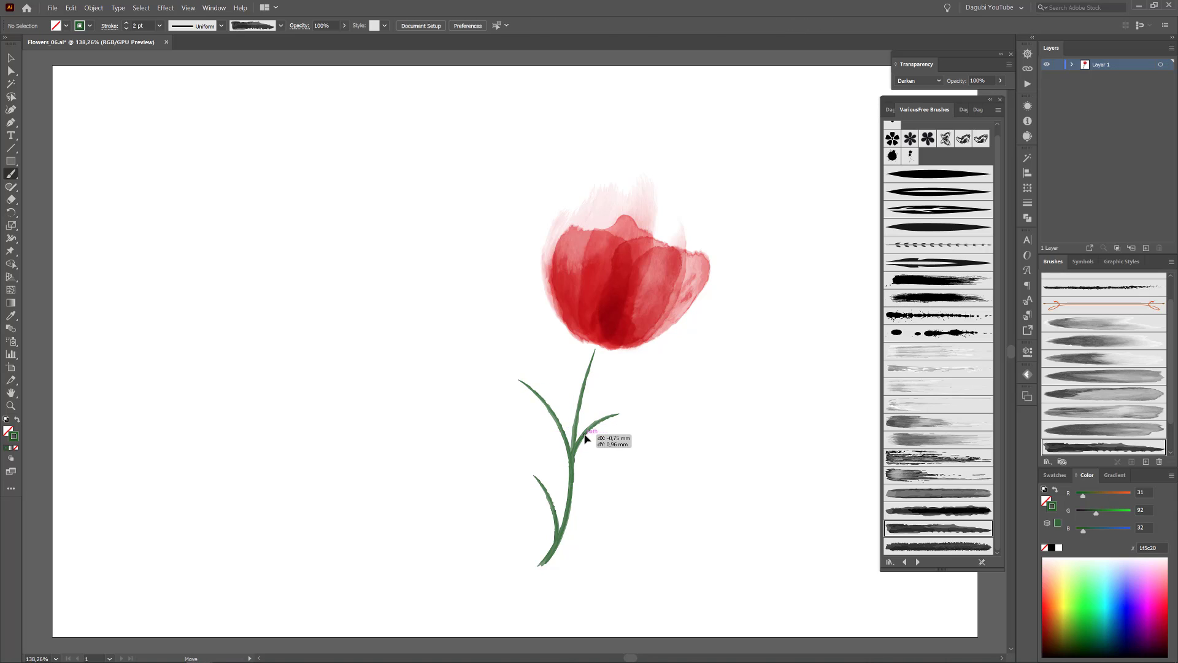
ctrl+click(739, 470)
Paint a leaf at the upper left branch tip with a wash brush, a width profile tapered at both ends and a 0.6 pt stroke.
click(1093, 376)
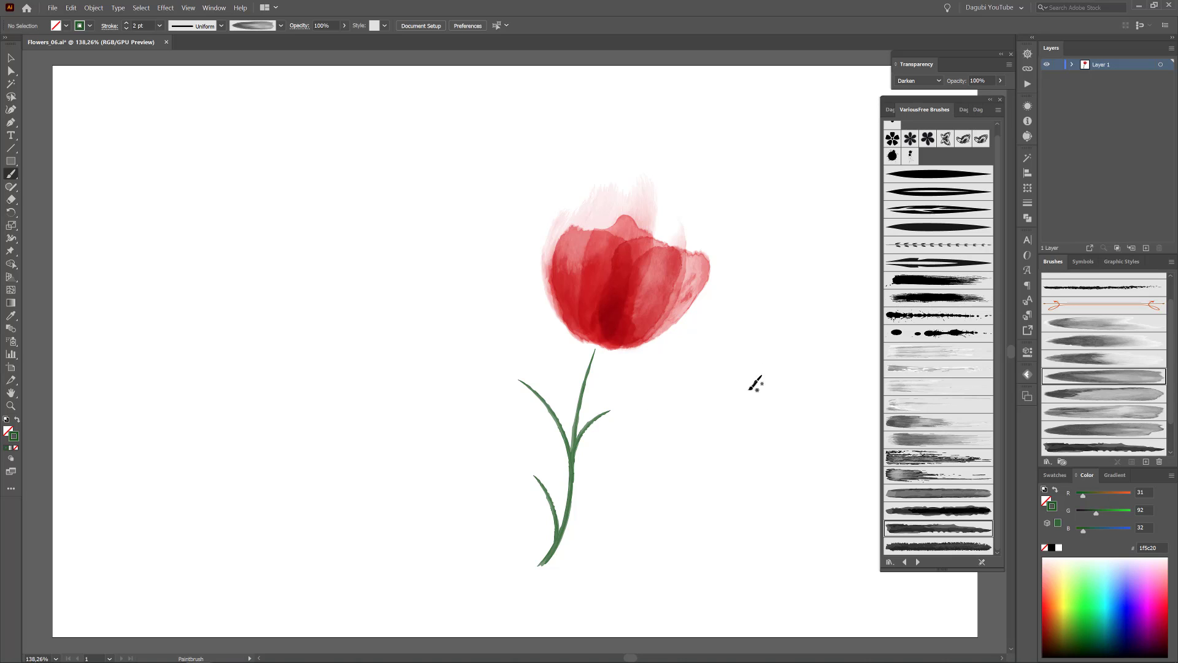
click(221, 26)
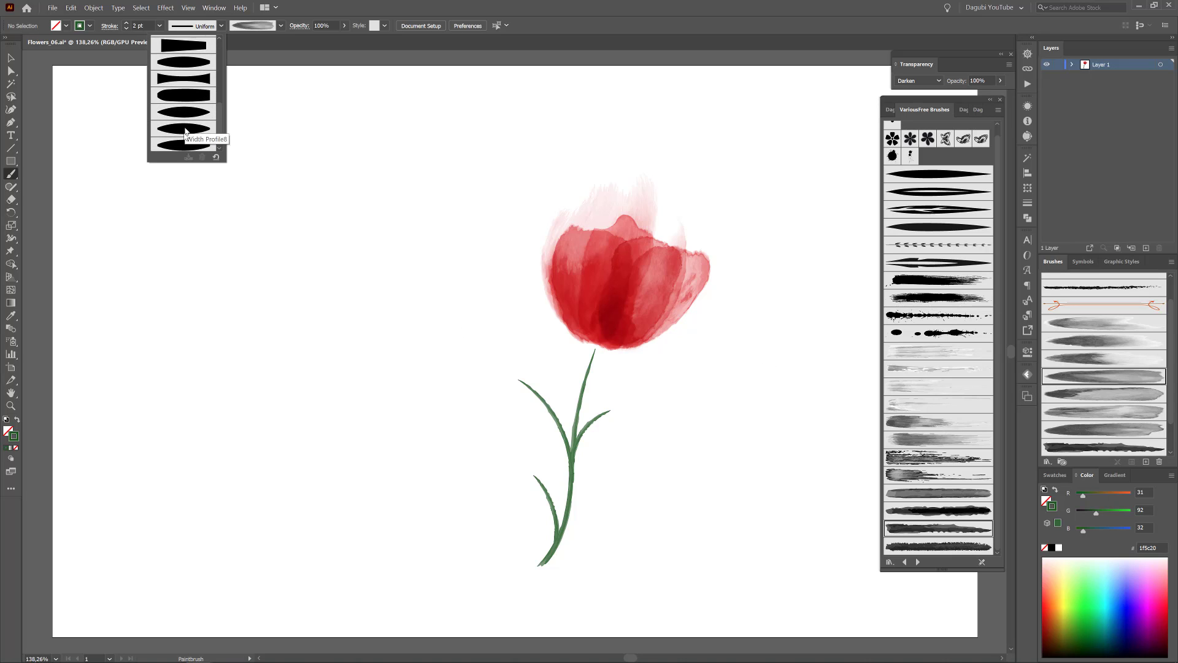
click(186, 135)
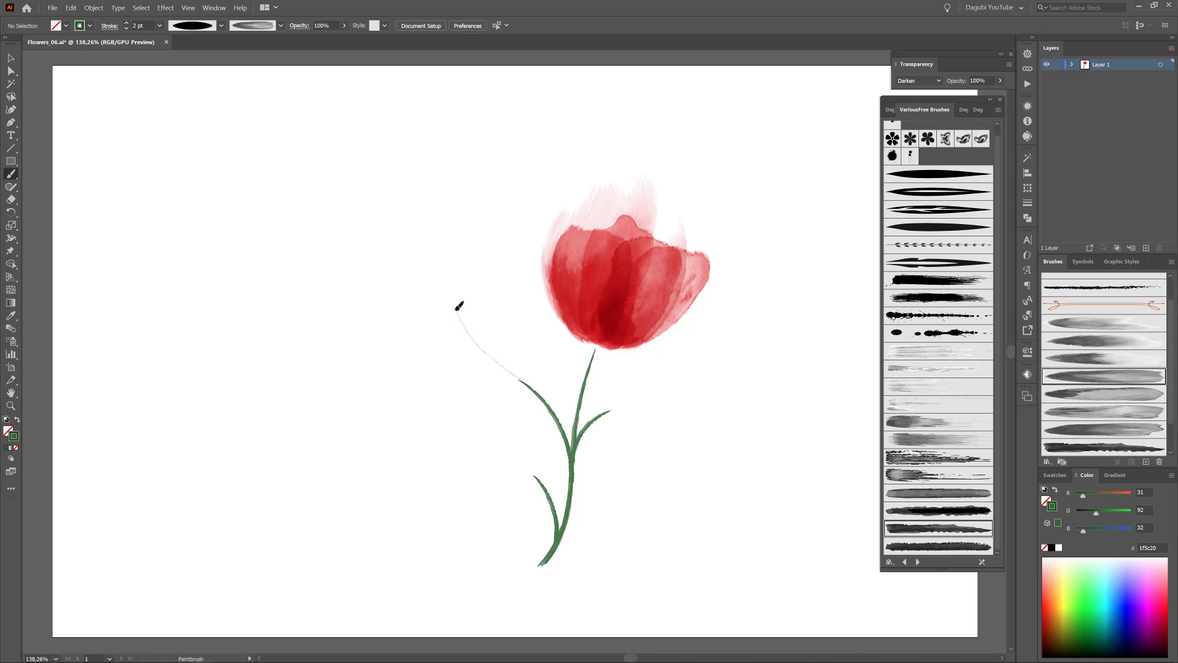
drag(458, 306, 452, 300)
key(ctrl+z)
drag(485, 337, 480, 331)
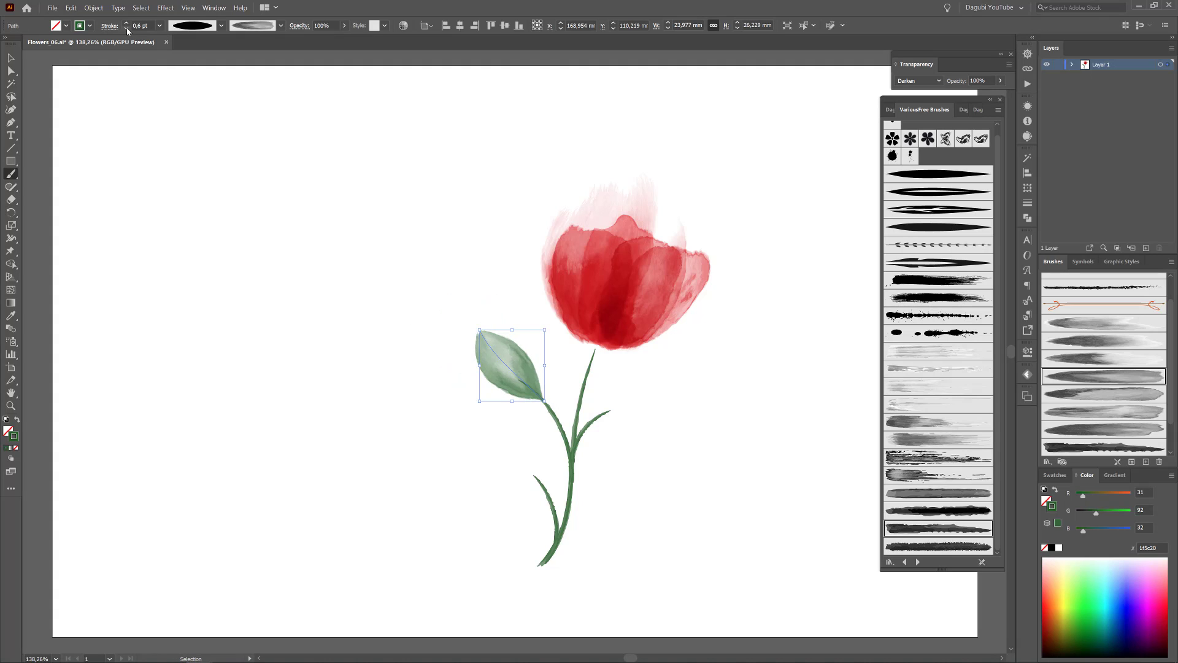
key(ctrl+z)
mouse_move(540, 398)
mouse_down()
mouse_move(493, 354)
mouse_move(489, 315)
mouse_up()
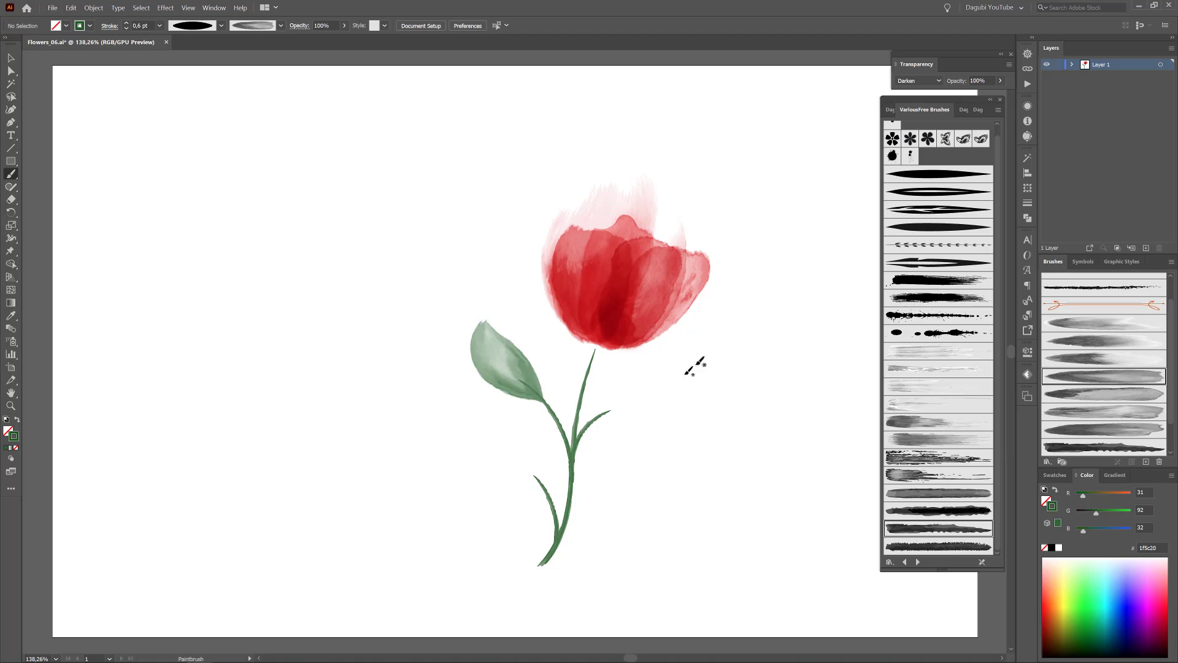
Paint a leaf at the lower left branch tip with the next wash brush in the document's brush list.
click(1090, 396)
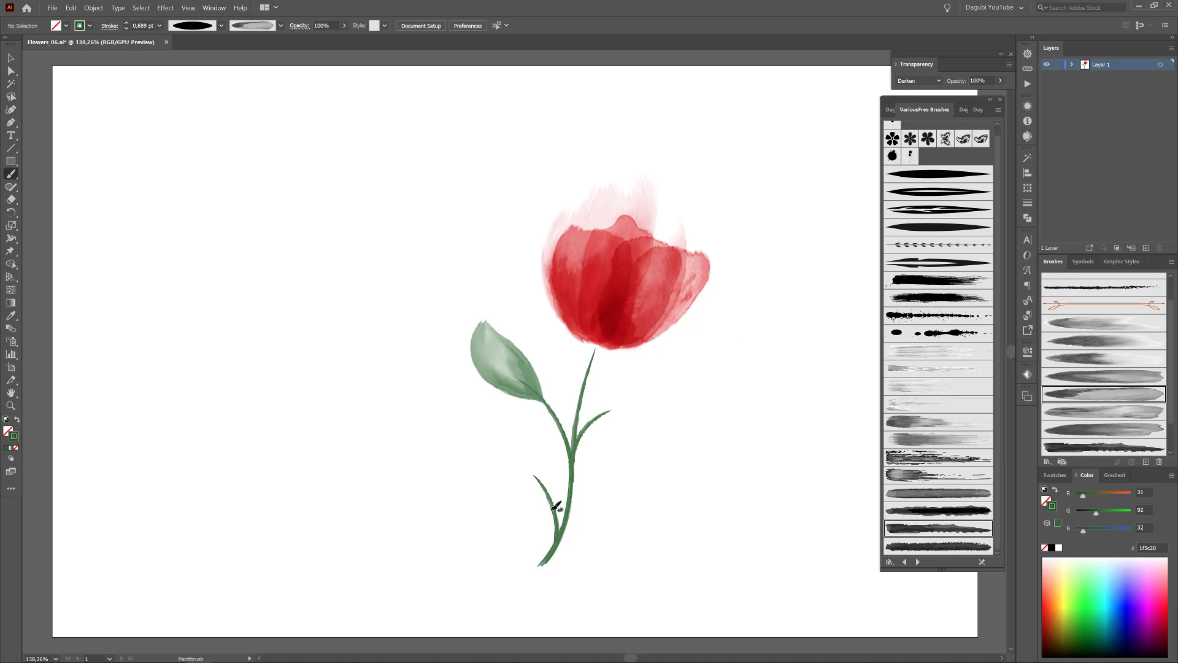
drag(526, 440, 499, 429)
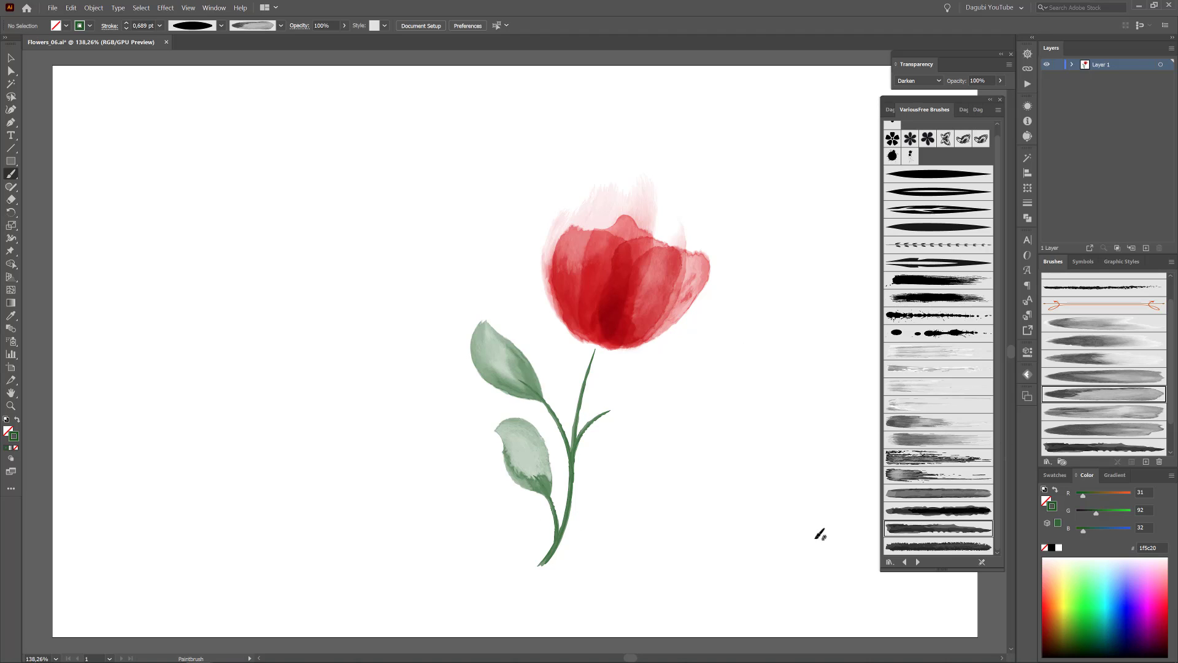
Paint a leaf about 29 mm wide at the right branch tip with another Dagubi_Stamps_Washes brush and a width profile tapered at both ends.
click(964, 109)
click(978, 109)
scroll(946, 368, down, 1)
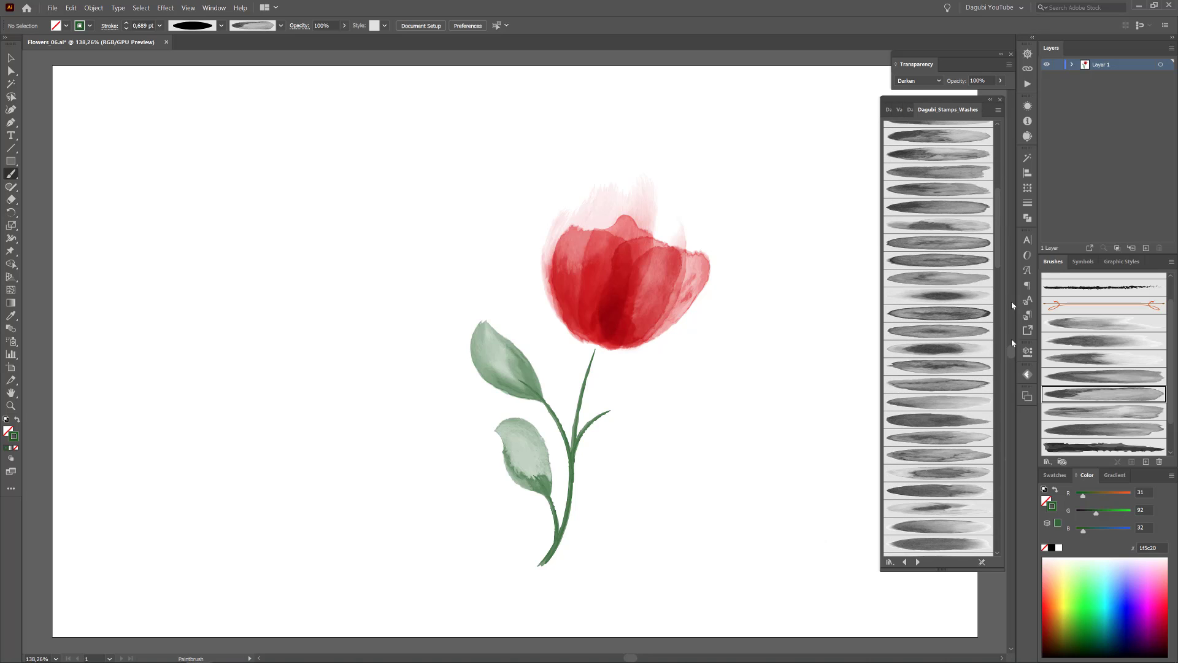
click(945, 490)
click(221, 25)
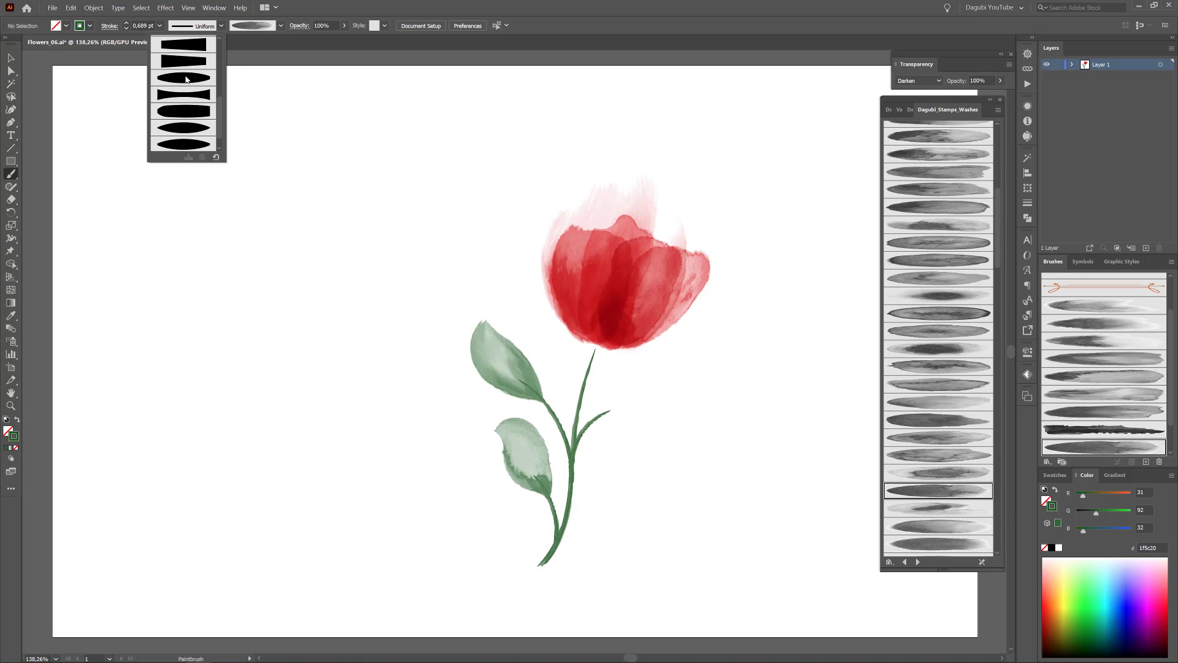
click(187, 80)
drag(674, 369, 674, 369)
drag(636, 418, 633, 420)
Set the right leaf's stroke weight to 0.8 pt.
click(127, 23)
click(126, 23)
click(126, 23)
click(127, 24)
click(127, 29)
click(126, 28)
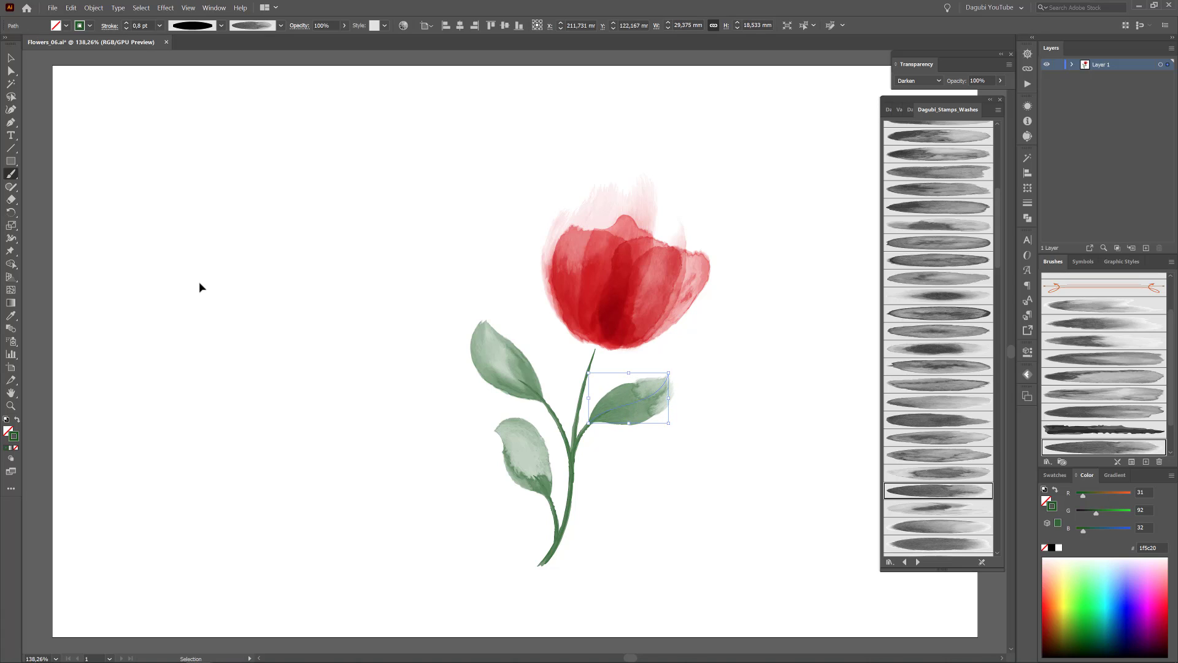
ctrl+click(200, 283)
Scale the flower head down slightly and move it up and a little to the left above the stem.
click(11, 59)
drag(502, 142, 690, 254)
drag(639, 167, 638, 181)
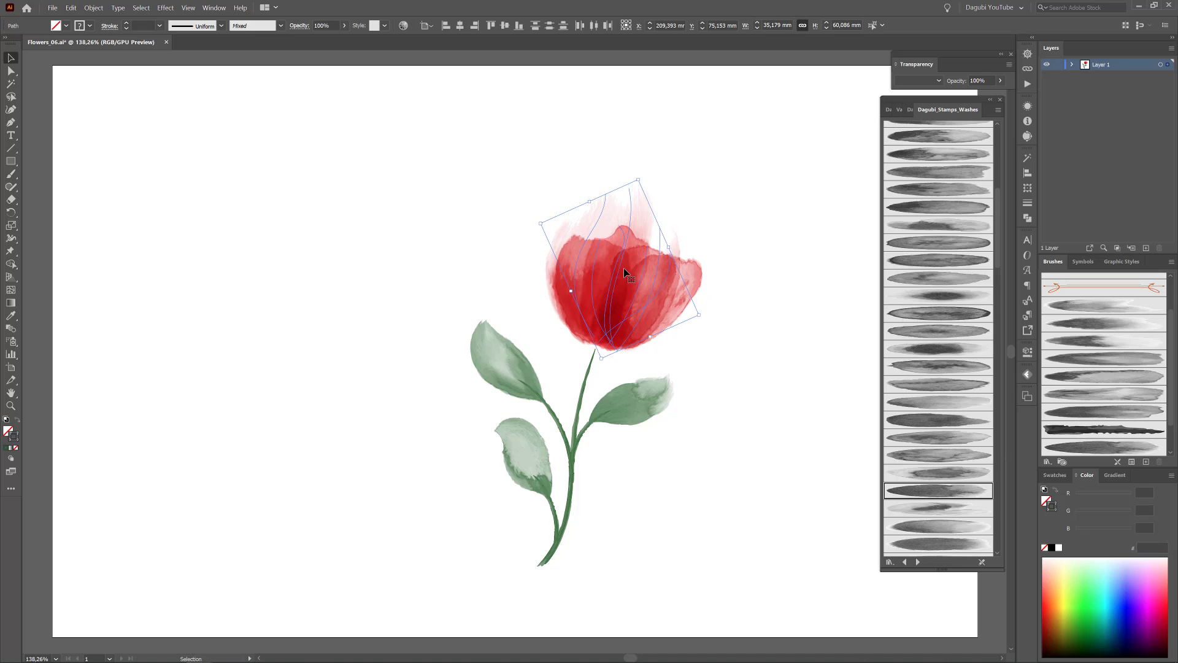
drag(627, 271, 623, 262)
click(381, 245)
Recolor all three leaves to a brighter green (127720).
click(11, 173)
click(11, 58)
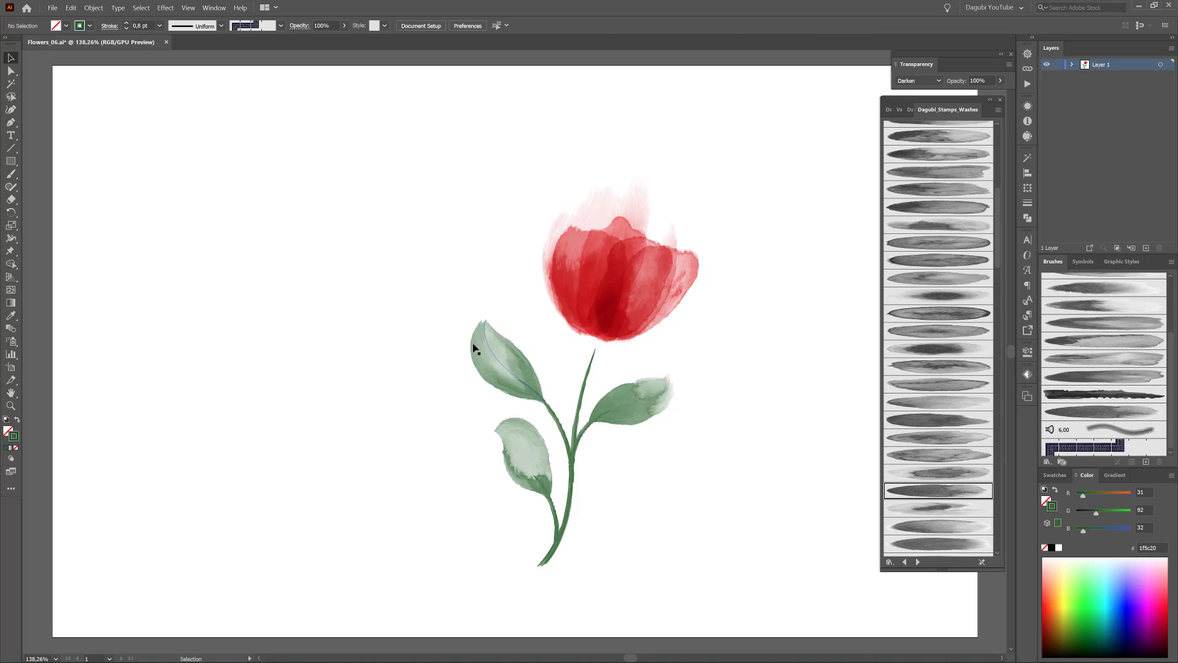
click(476, 346)
shift+click(520, 455)
shift+click(648, 414)
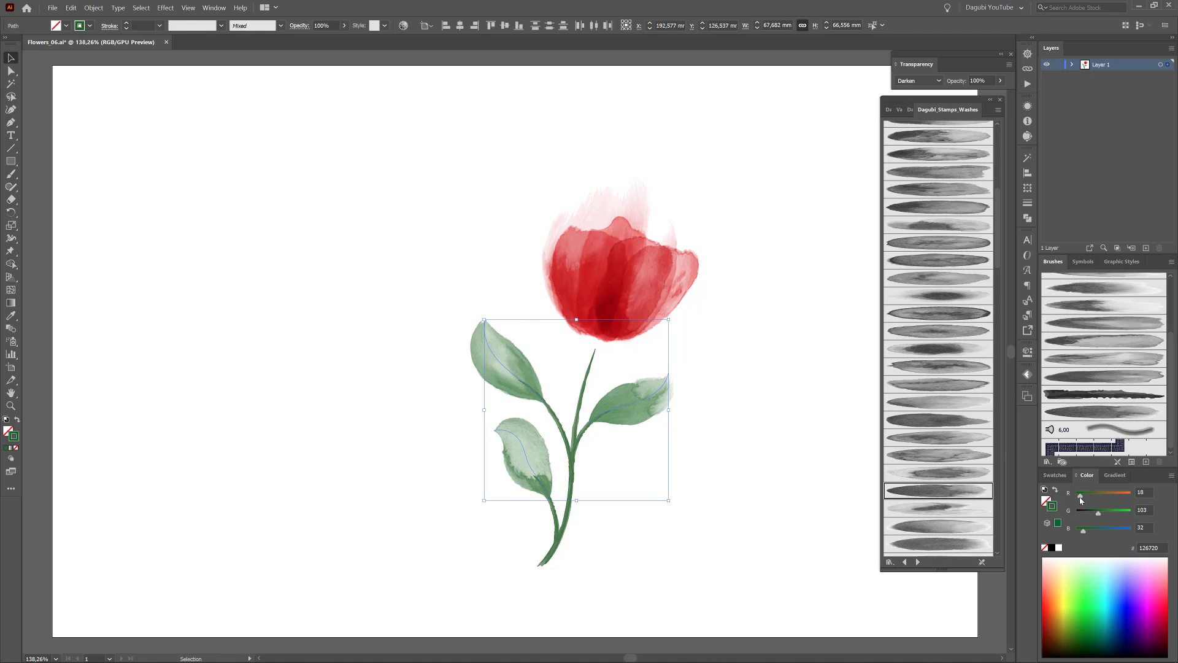
drag(1104, 515, 1103, 515)
Nudge the flower head slightly up and to the left.
drag(540, 163, 663, 294)
click(771, 416)
Paint a pale pink (ffcdc0) splatter over the flower's right side with a Dagubi watercolor splatter brush and shift it closer to the petals.
key(b)
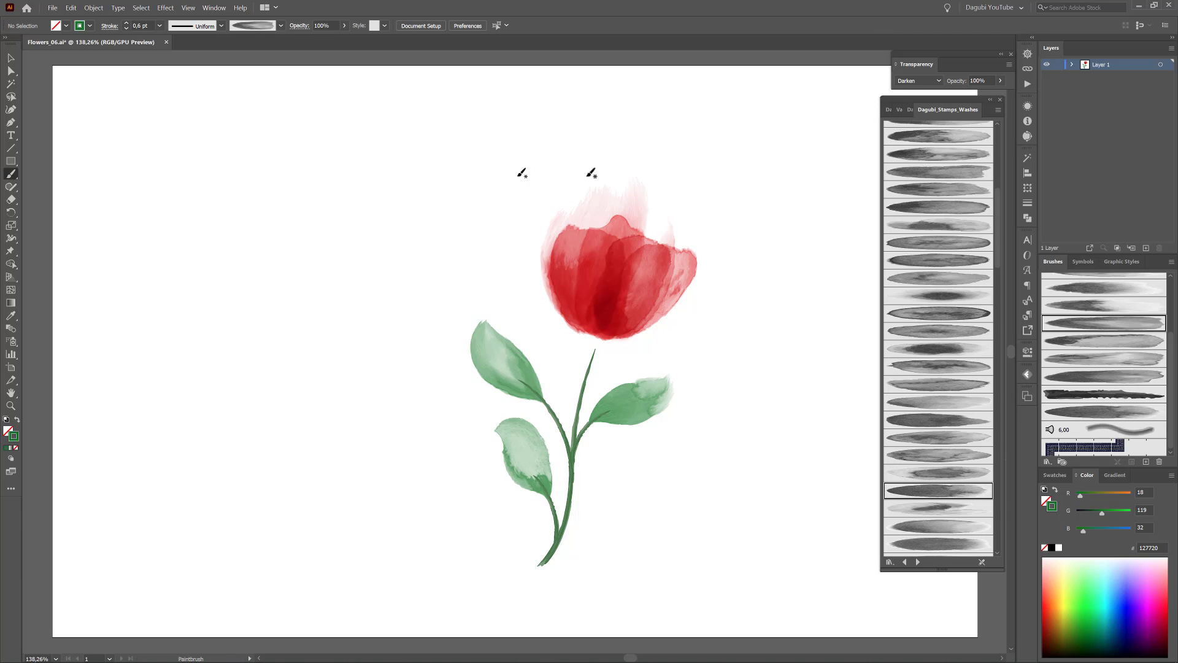
click(888, 110)
drag(998, 245, 998, 270)
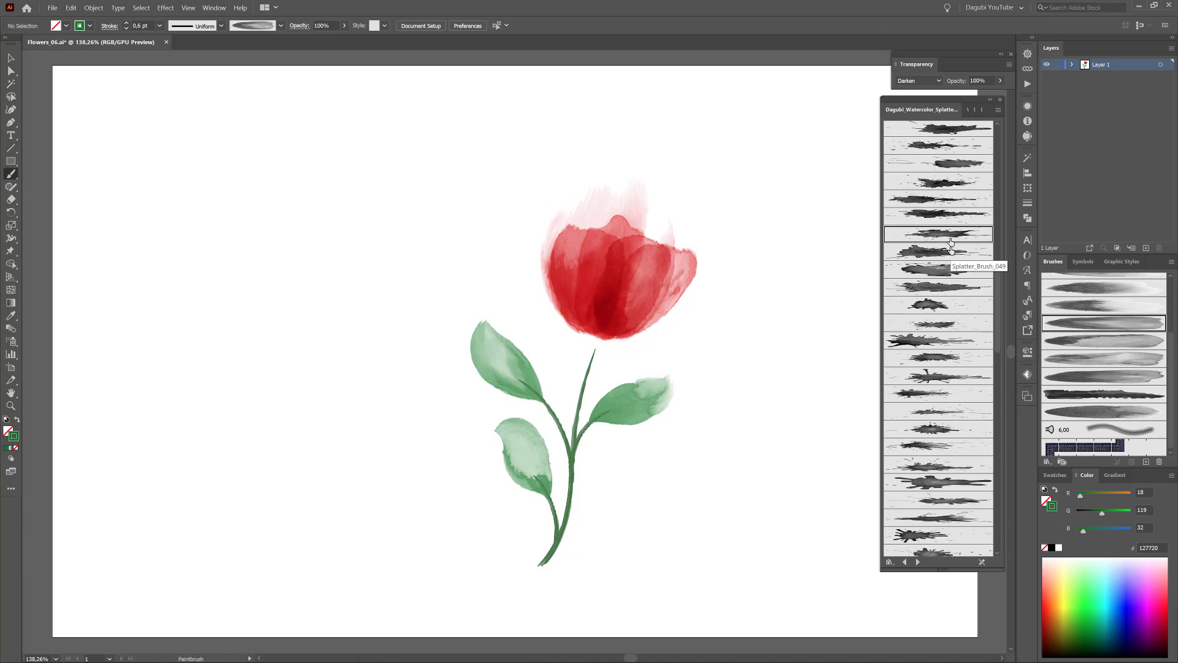
scroll(950, 251, up, 3)
scroll(930, 215, up, 3)
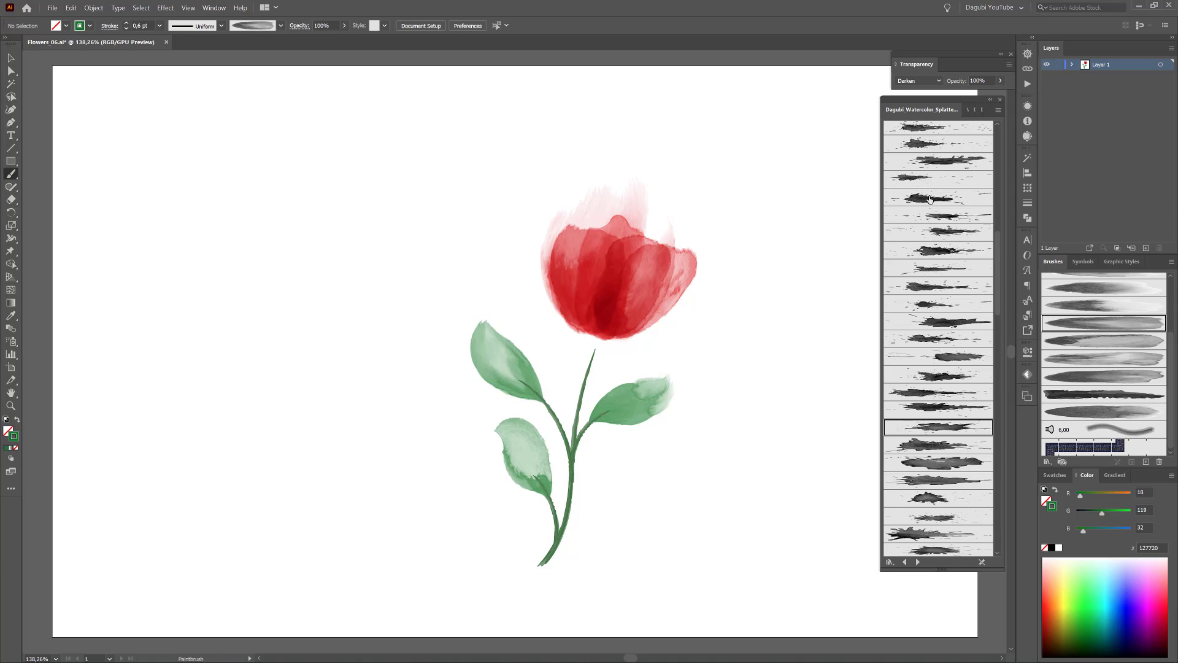
click(934, 162)
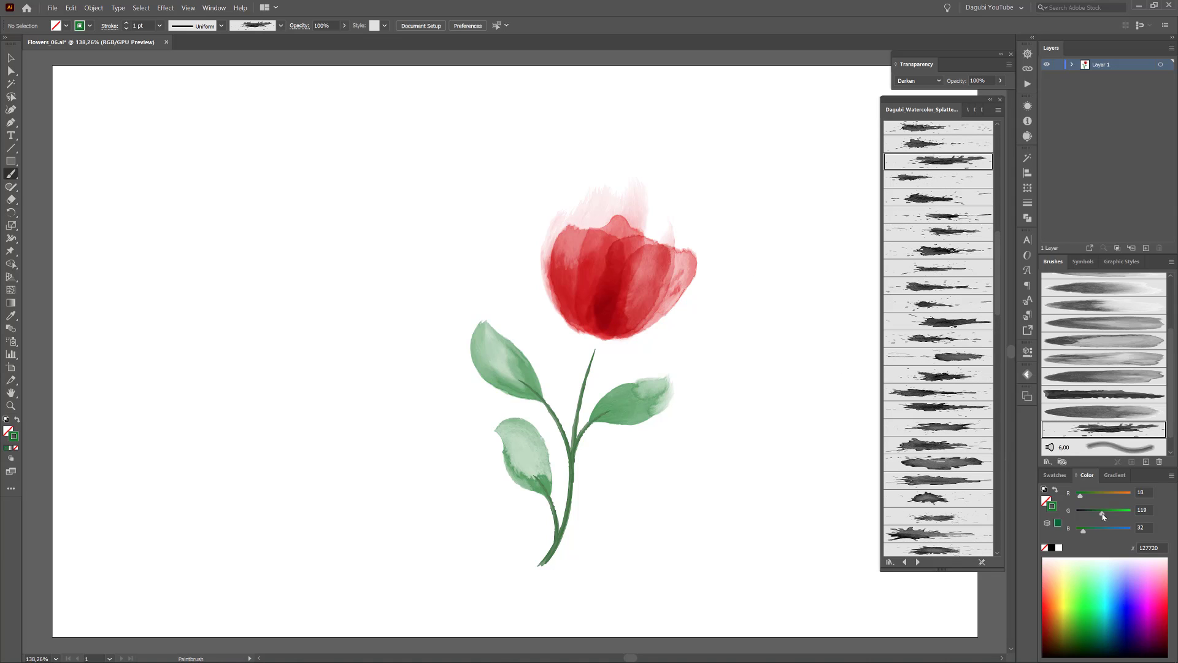
mouse_move(1081, 495)
mouse_down()
mouse_move(1133, 495)
mouse_move(1121, 514)
mouse_up()
drag(1084, 531, 1109, 531)
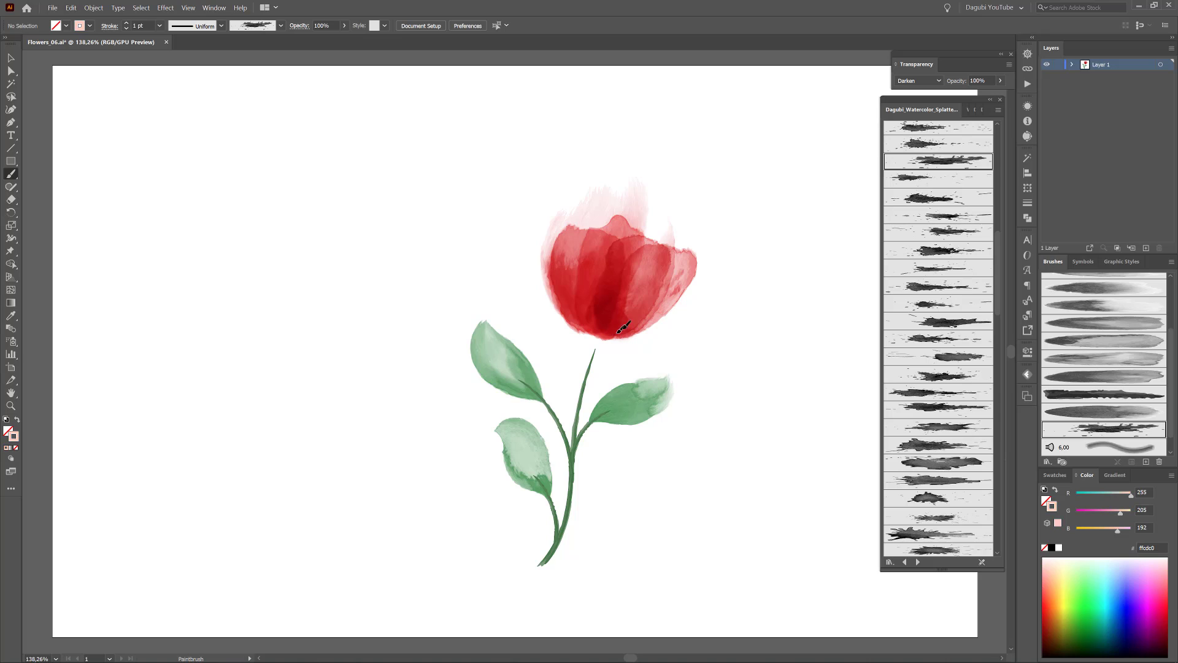
drag(618, 333, 714, 192)
mouse_move(707, 240)
mouse_down()
mouse_move(800, 203)
mouse_move(671, 255)
mouse_up()
ctrl+click(821, 526)
Paint a second pale pink splatter upward from the flower's base with a different splatter brush.
scroll(941, 275, up, 1)
click(940, 191)
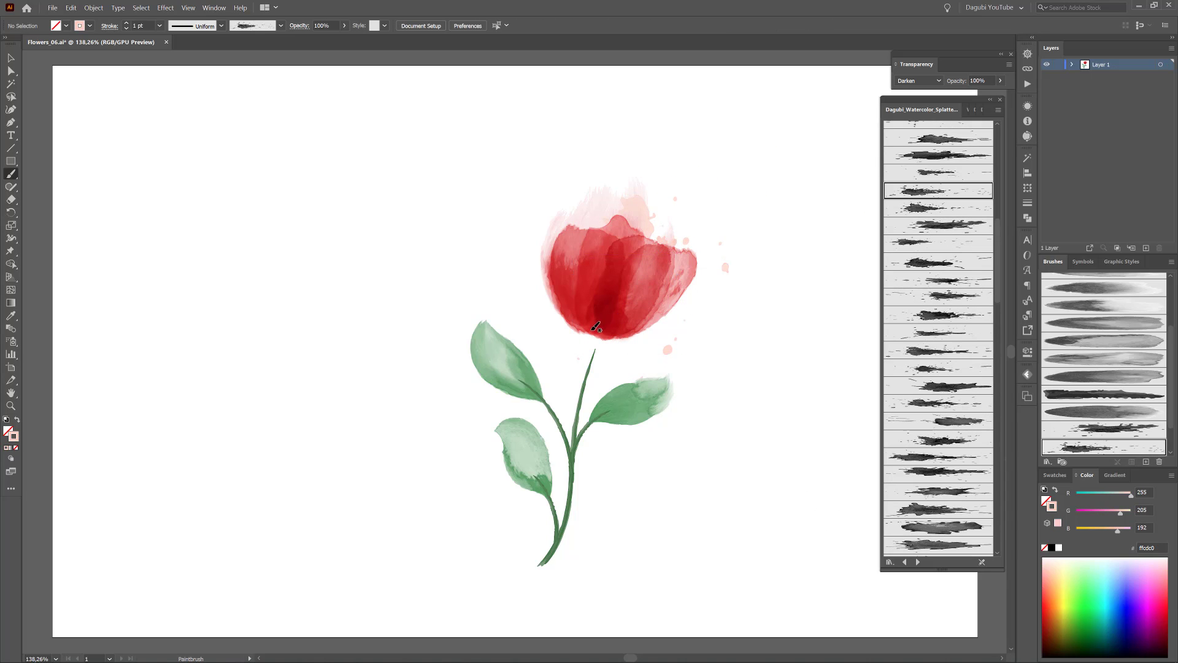
drag(594, 326, 593, 163)
Paint a third pale pink splatter extending upward from the flower's upper right petals with another splatter brush.
scroll(940, 337, down, 1)
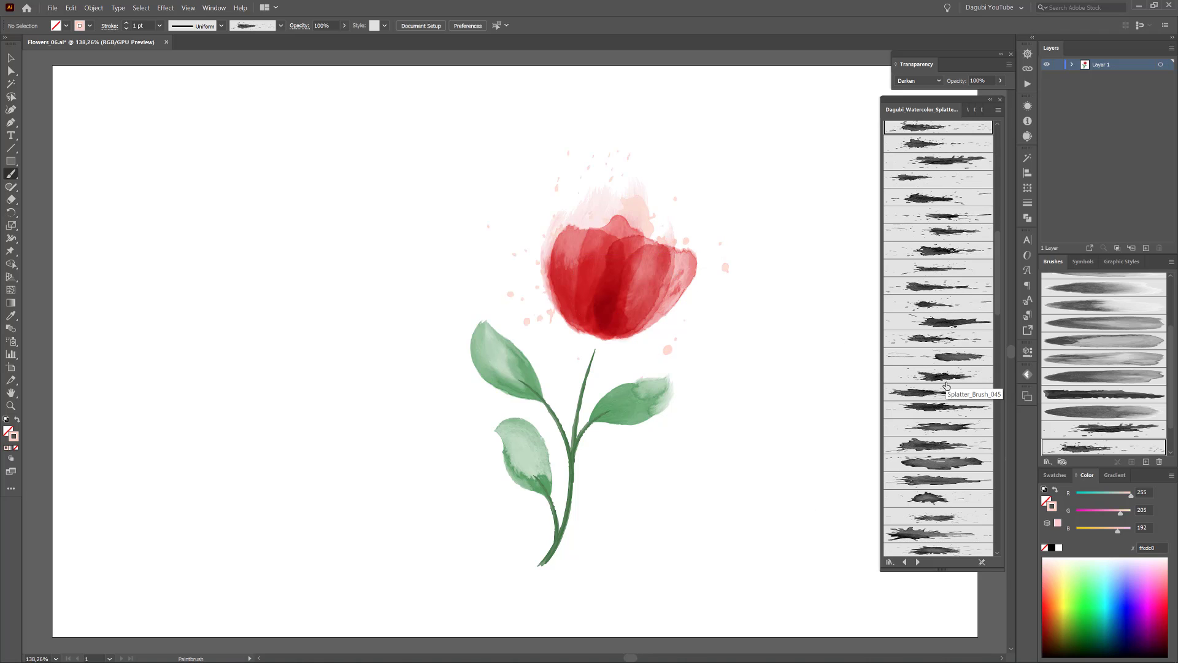
click(933, 444)
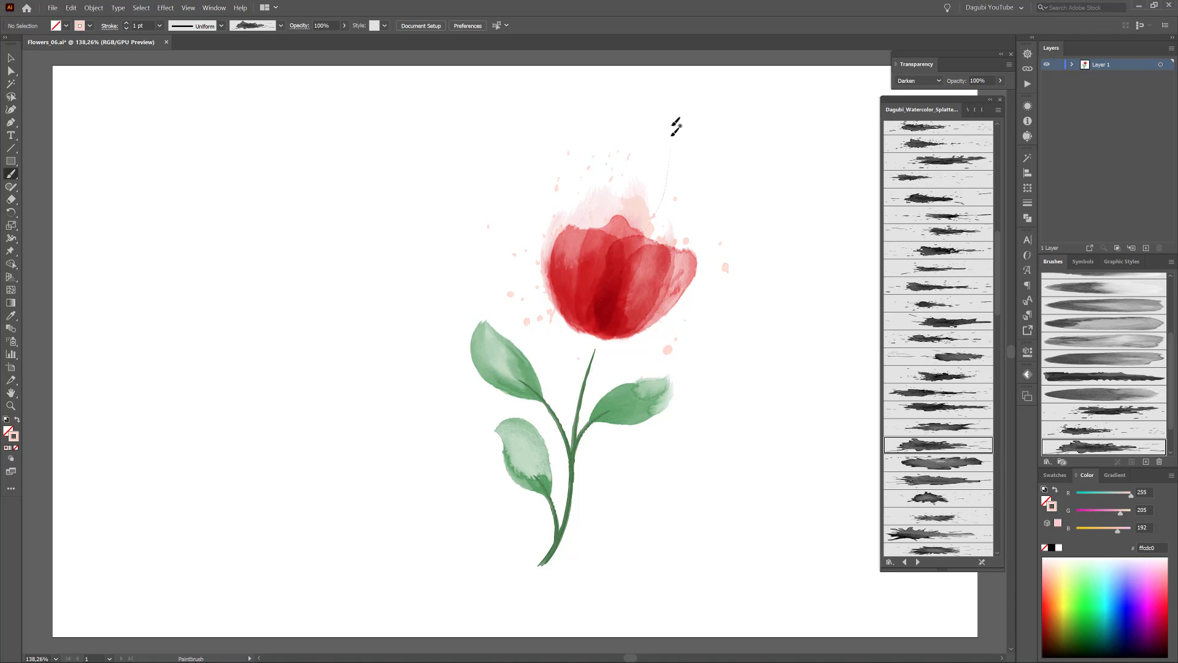
drag(677, 126, 677, 125)
scroll(930, 487, down, 3)
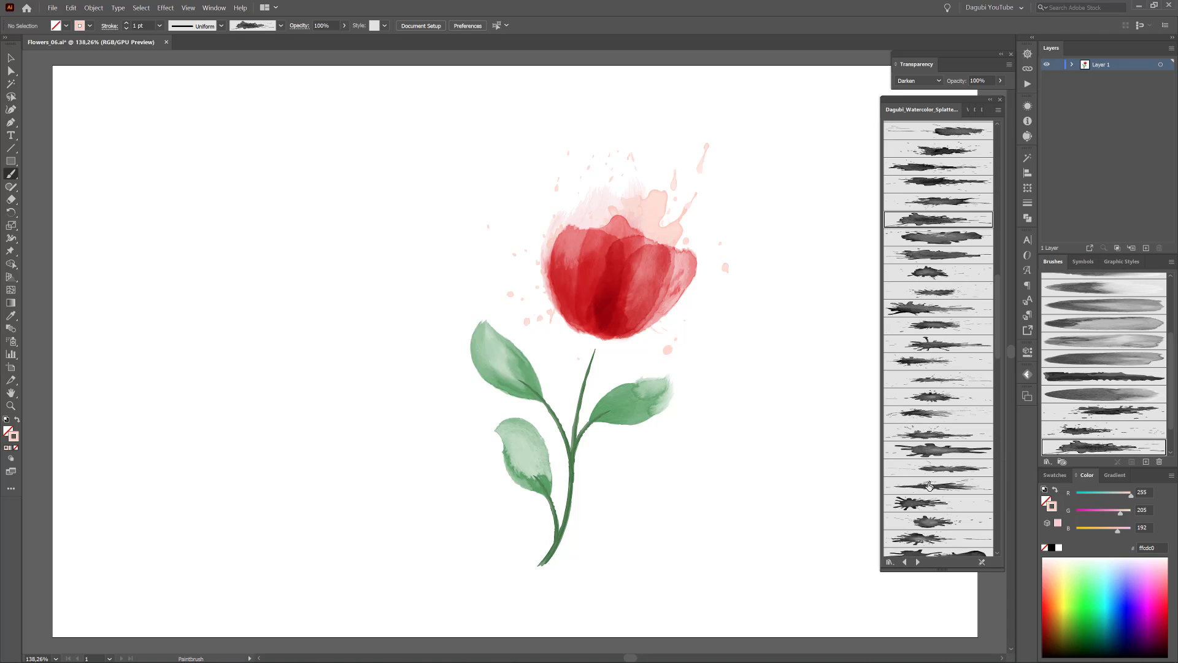
Paint another pale pink splatter with a different splatter brush at 0.75 pt, move it over the flower's upper left petals, and scale it down slightly.
click(930, 486)
mouse_move(521, 132)
mouse_down()
mouse_move(530, 202)
mouse_move(505, 348)
mouse_up()
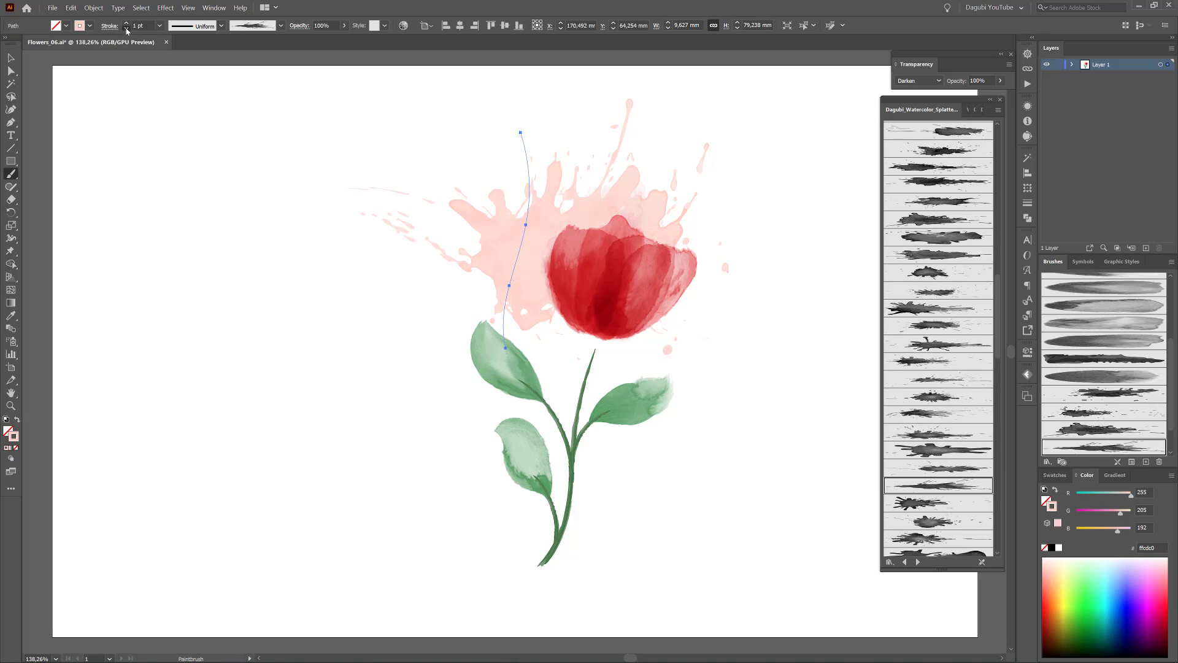
click(127, 29)
drag(506, 251, 575, 263)
drag(572, 361, 601, 362)
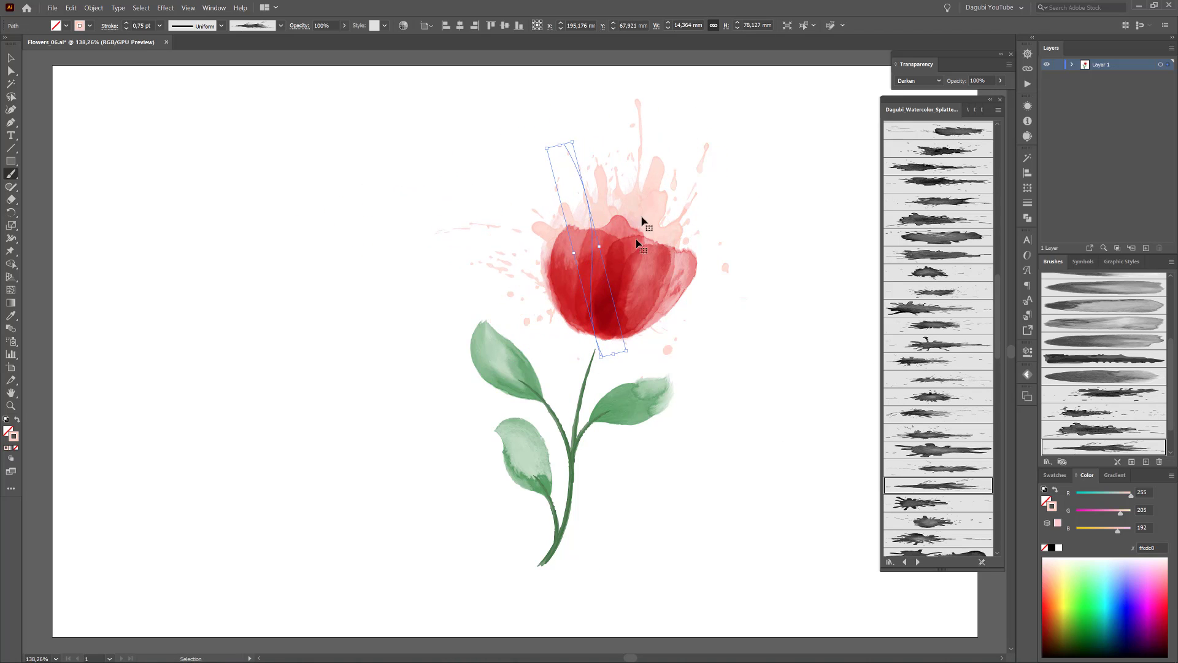
drag(573, 142, 575, 159)
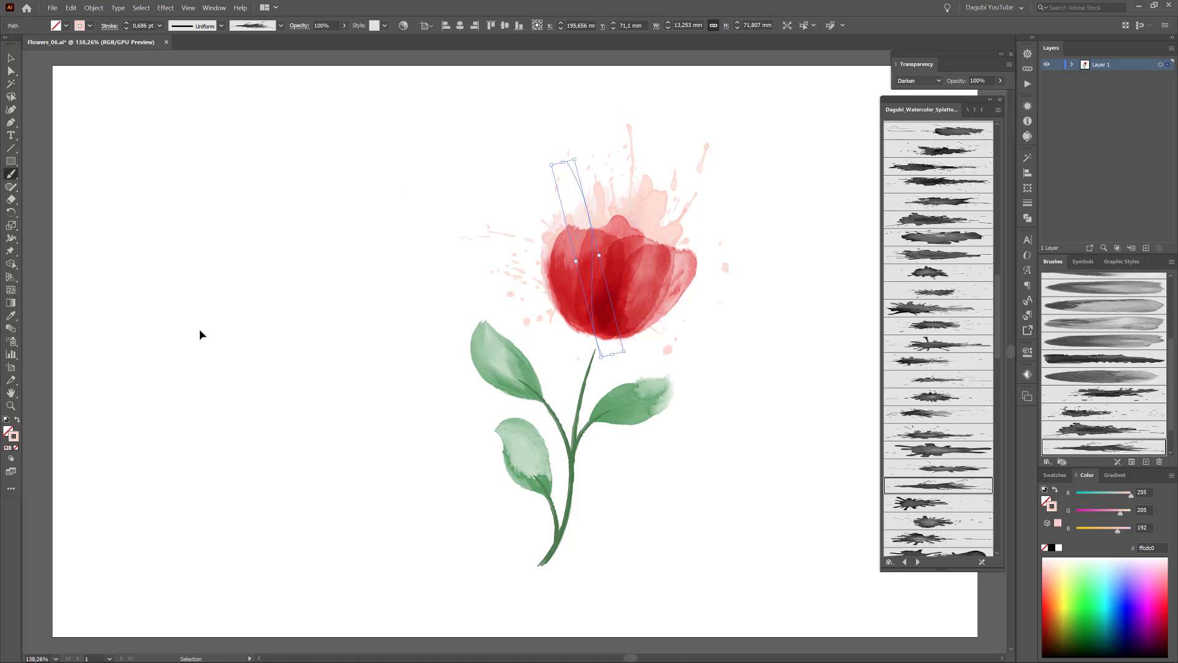
ctrl+click(200, 335)
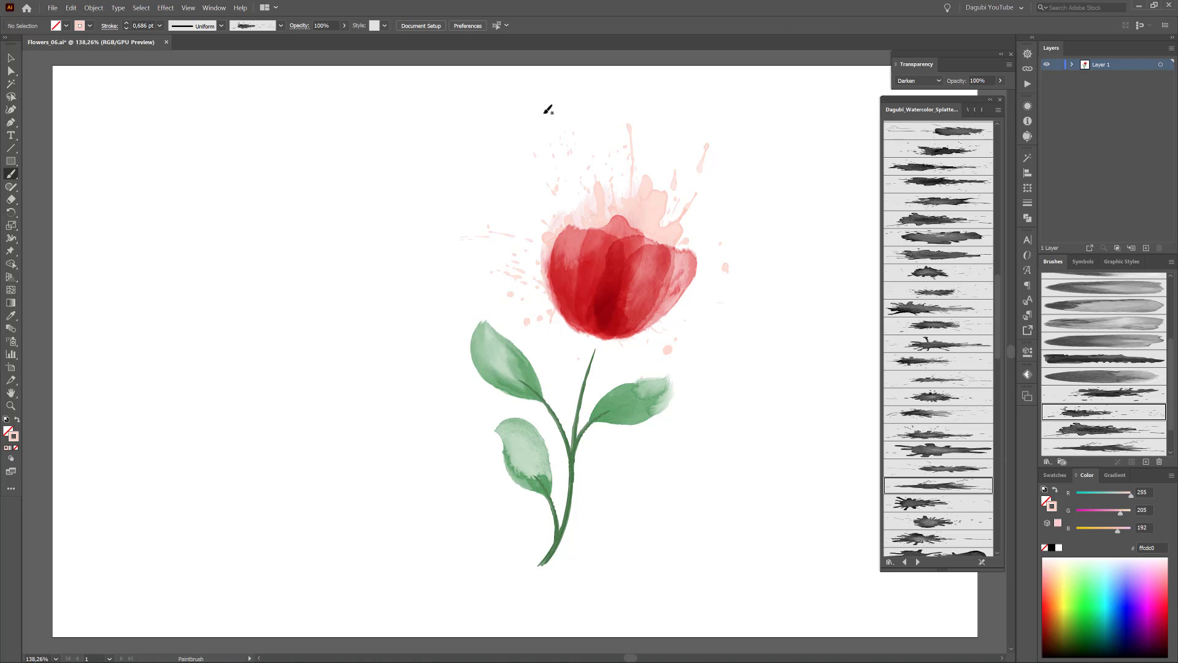
Paint an olive green (6d801f) calyx stroke under the flower head in Multiply mode, using Dagubi Stamps Washes Gradient brushes.
click(918, 562)
click(918, 561)
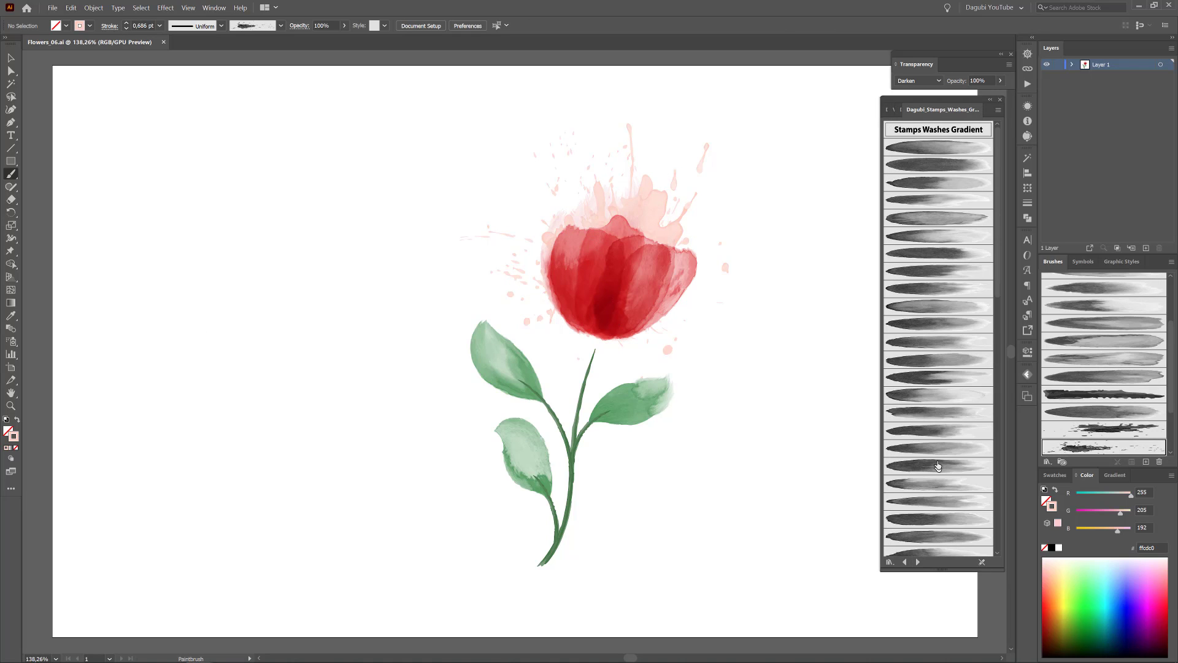
click(933, 397)
click(1076, 605)
drag(1131, 514, 1104, 518)
click(918, 81)
click(912, 121)
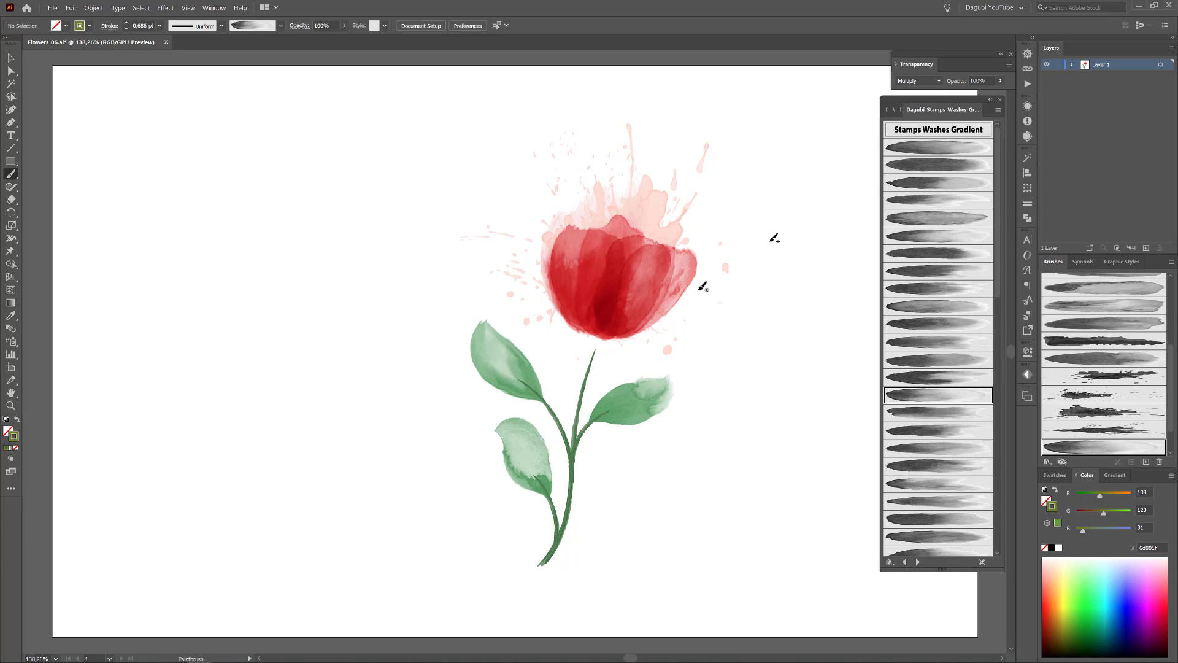
mouse_move(593, 360)
mouse_down()
mouse_move(604, 321)
mouse_move(608, 346)
mouse_up()
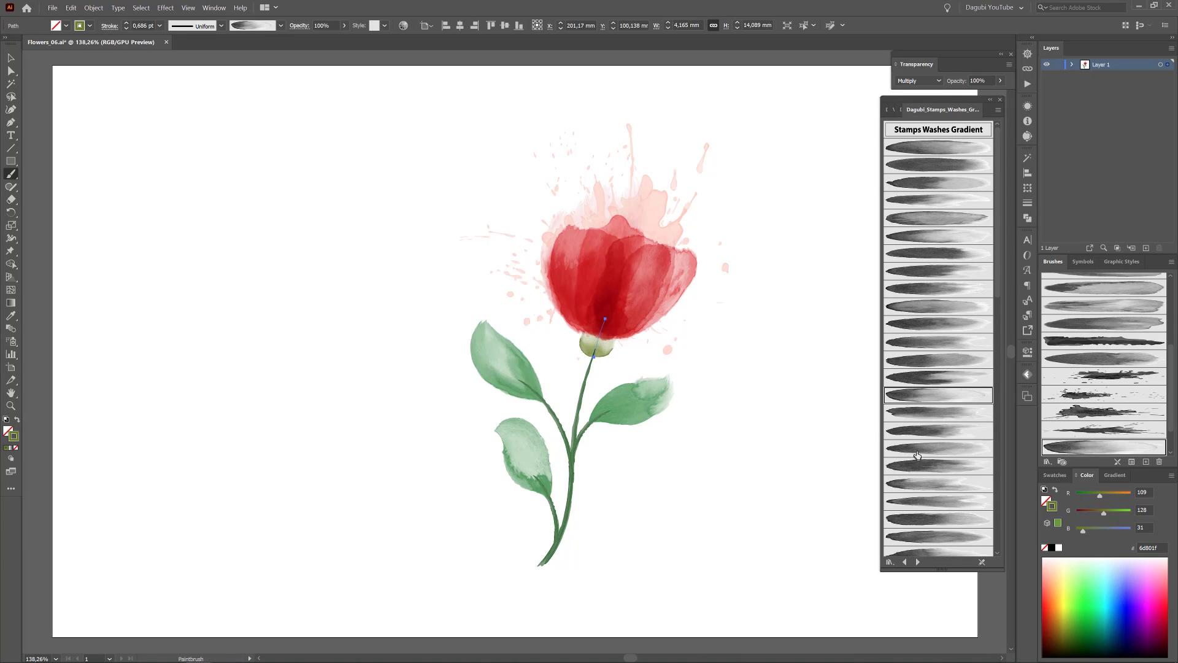
click(918, 502)
key(ctrl+shift+a)
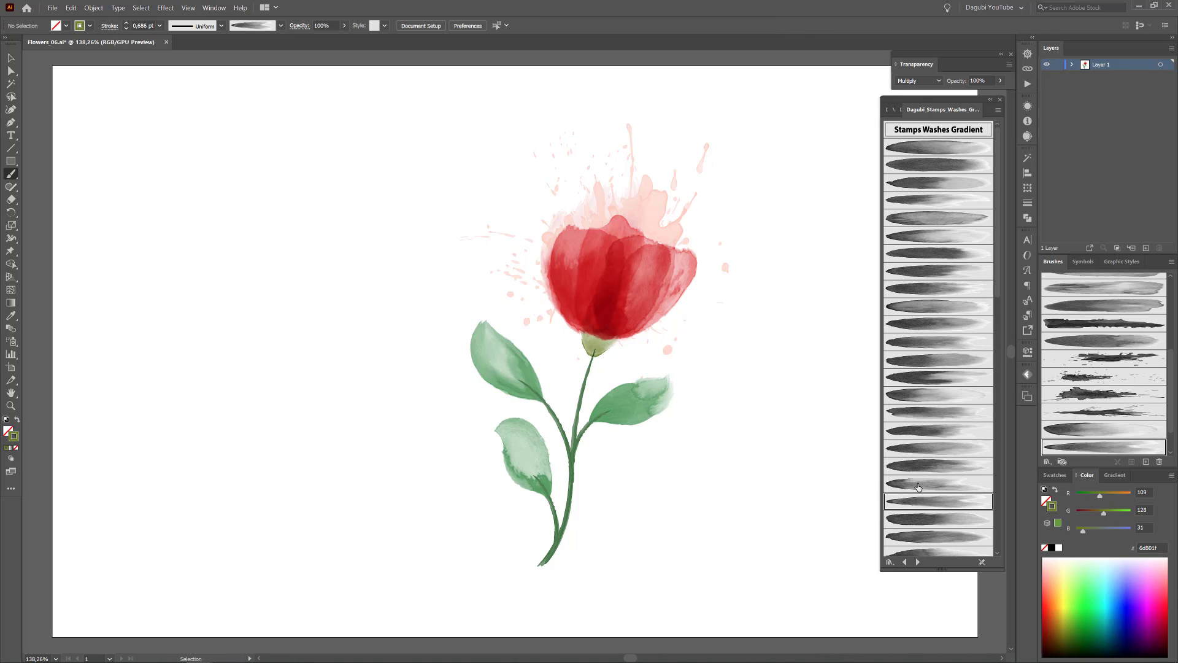
Paint a second olive green calyx stroke over the first with another washes gradient brush and set its stroke to 0.8 pt.
click(918, 484)
drag(614, 290, 615, 290)
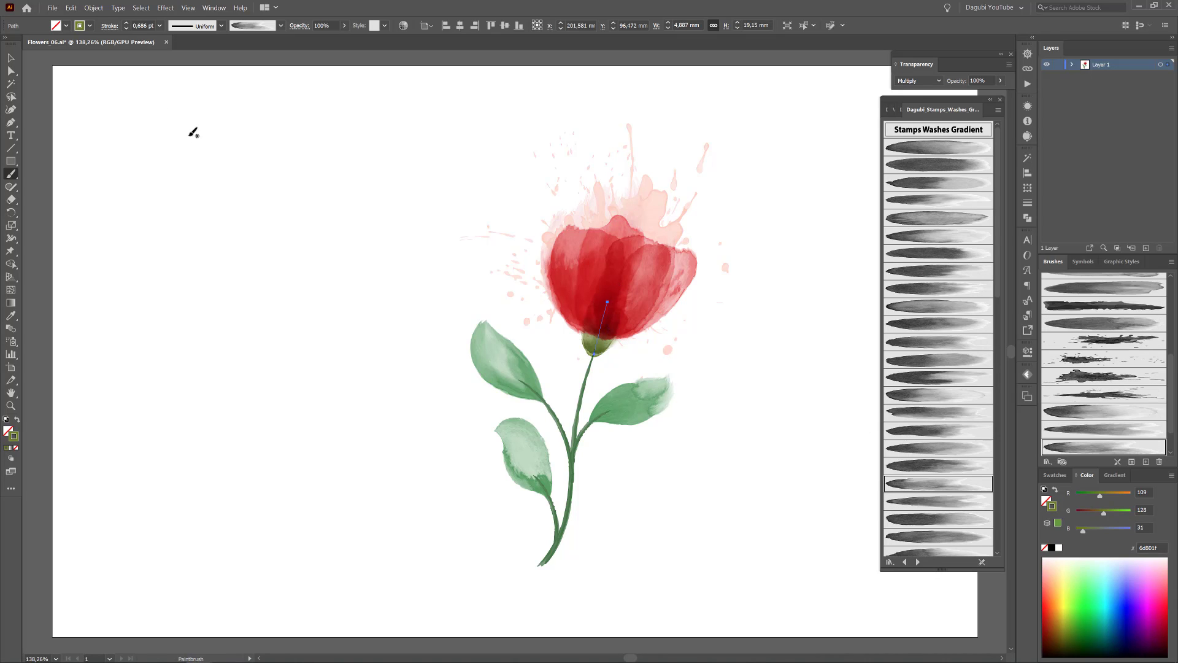
ctrl+click(145, 207)
Paint a light green (add26b) splatter at the calyx's lower right with a Dagubi watercolor splatter brush, stroke 1 pt.
click(887, 110)
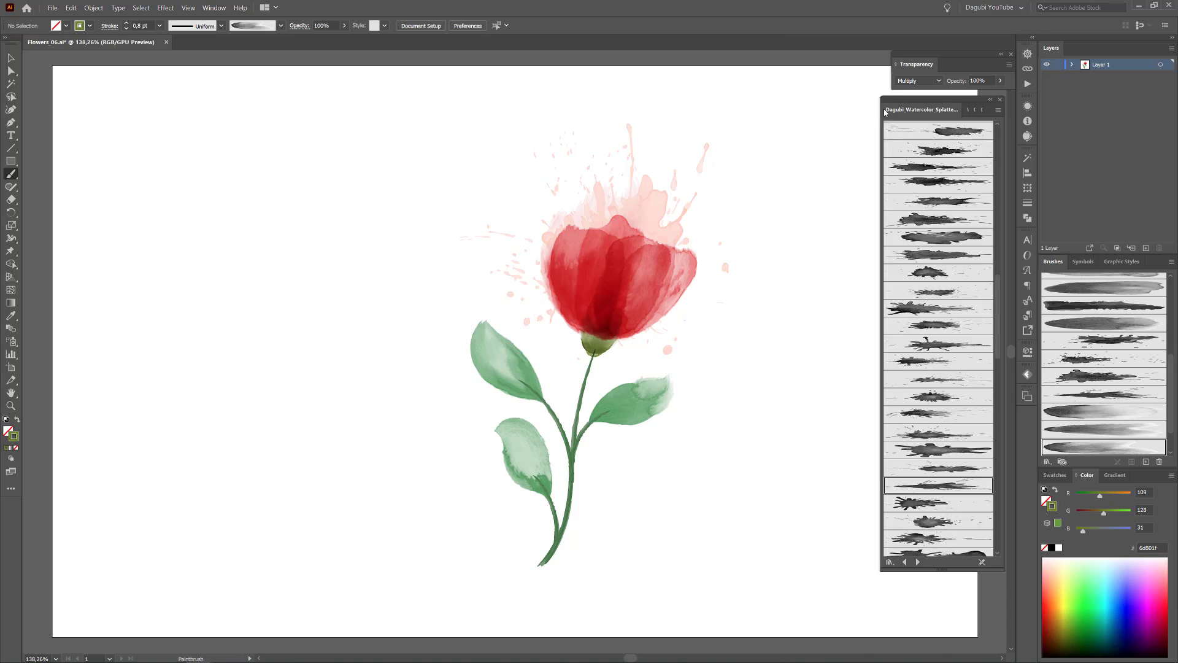
scroll(973, 364, down, 10)
scroll(973, 369, down, 3)
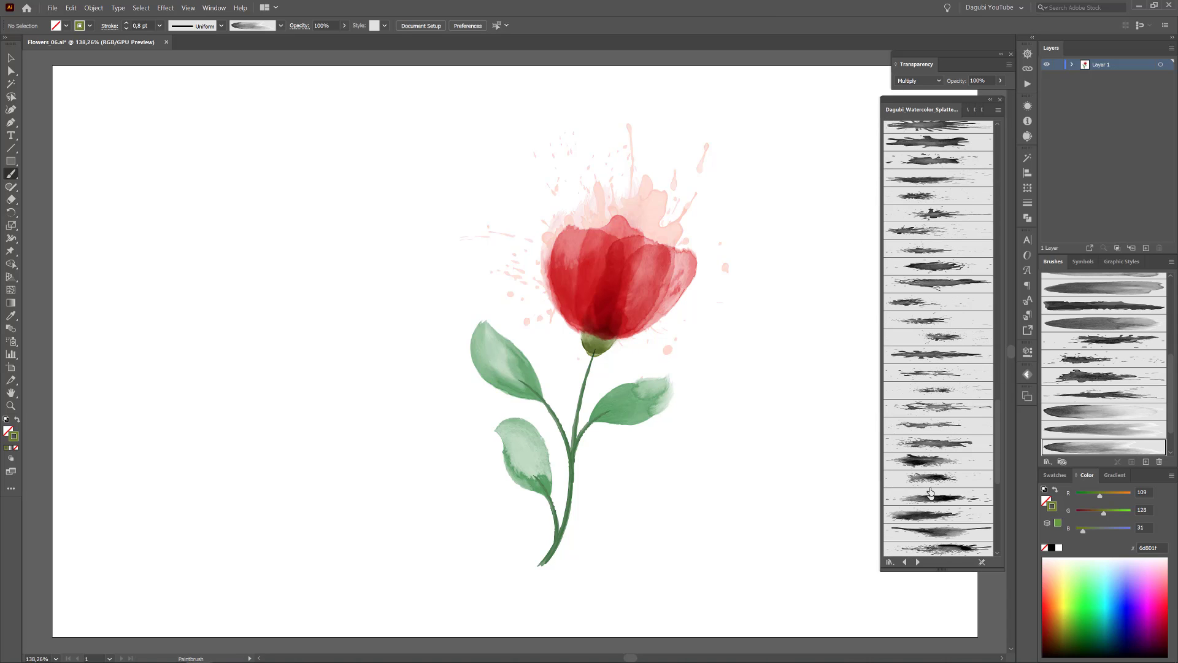
click(939, 515)
drag(1103, 512, 1116, 500)
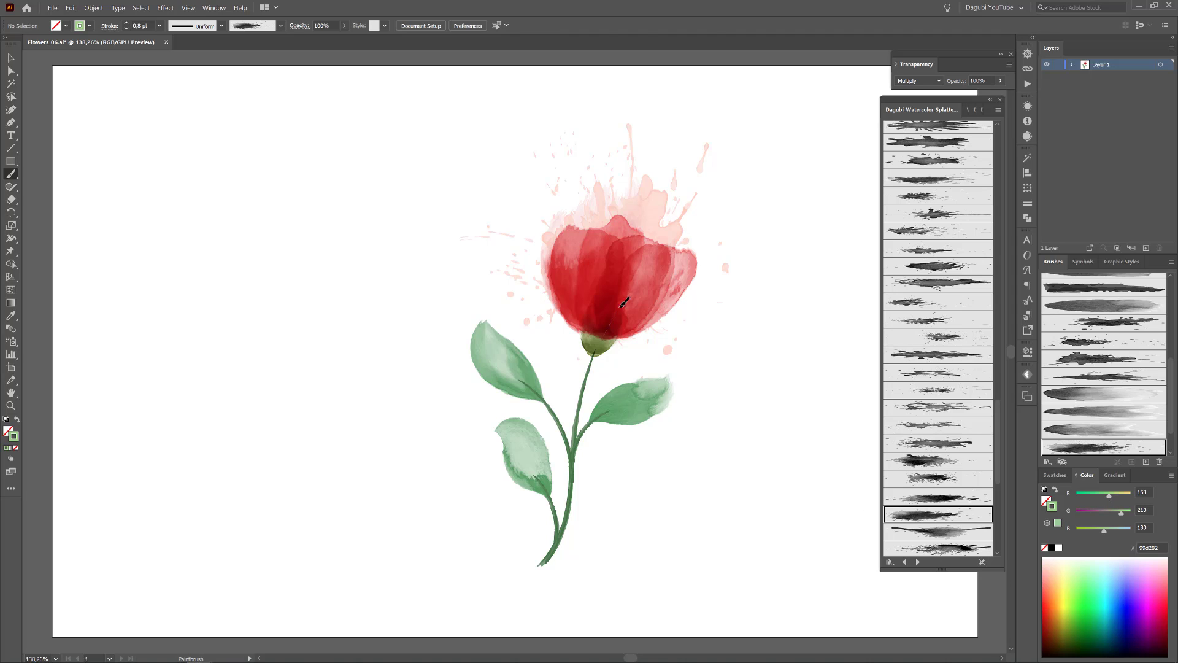
drag(624, 303, 591, 368)
drag(1109, 494, 1098, 533)
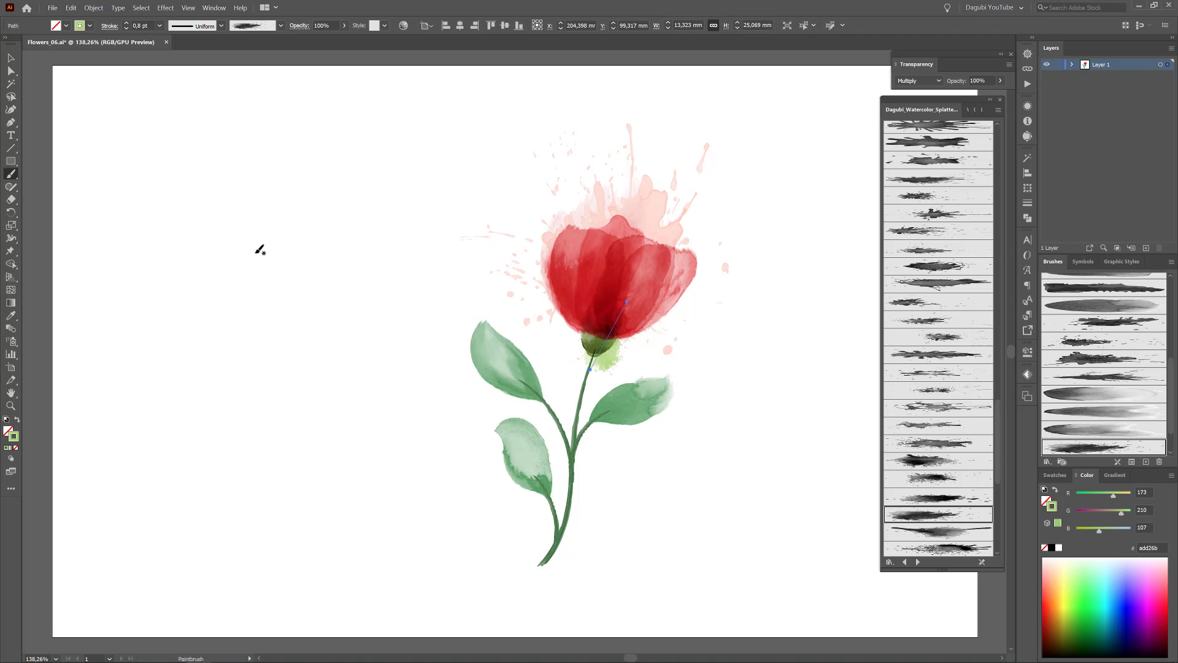
click(126, 24)
ctrl+click(771, 472)
Paint a second light green splatter with a different splatter brush and position it on the calyx's left side.
click(939, 442)
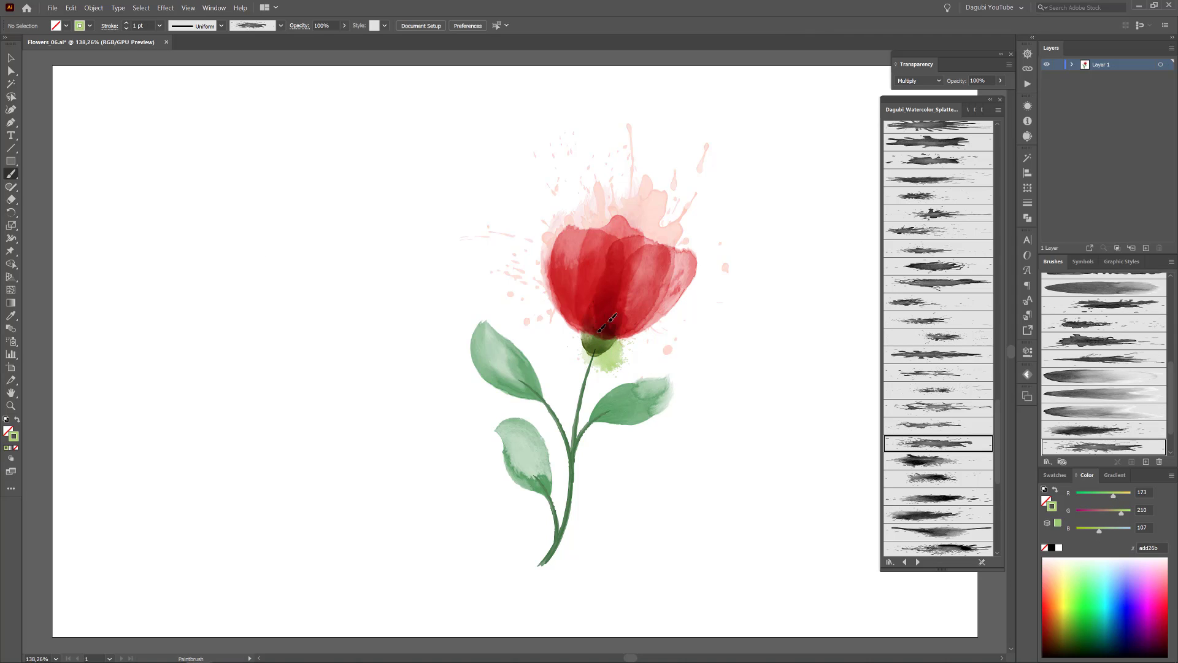
drag(608, 323, 568, 420)
drag(579, 357, 579, 354)
ctrl+click(785, 488)
Add a third, fine light green splatter around the calyx with another splatter brush, enlarge it, and save the document.
drag(999, 480, 999, 499)
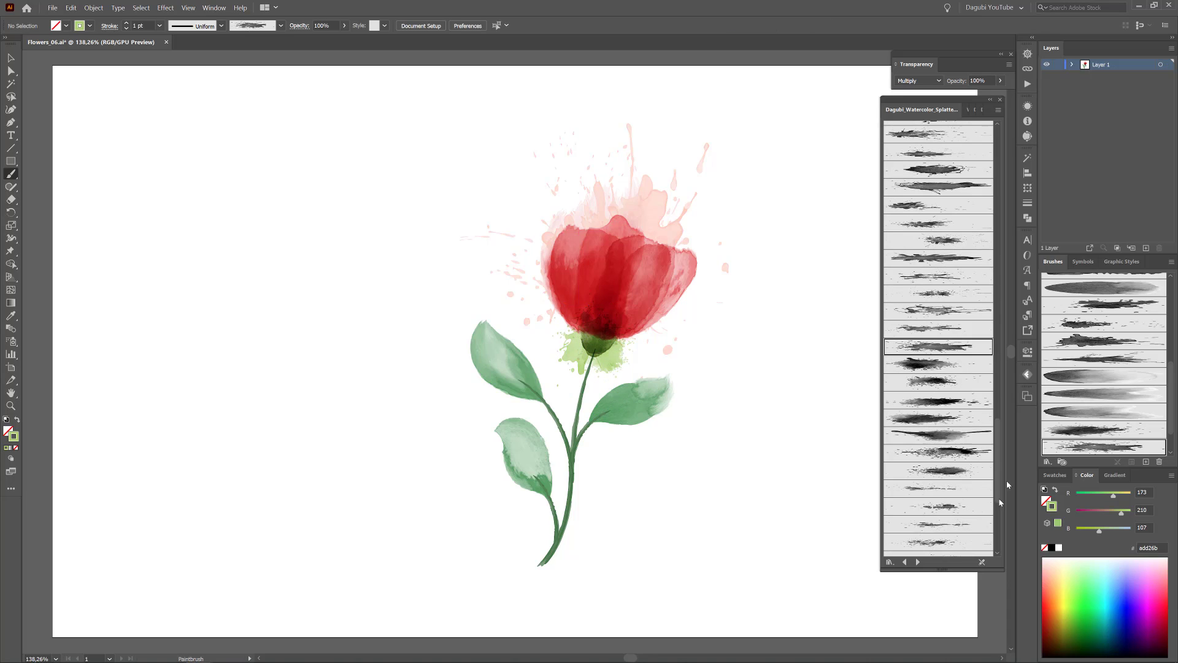
click(953, 471)
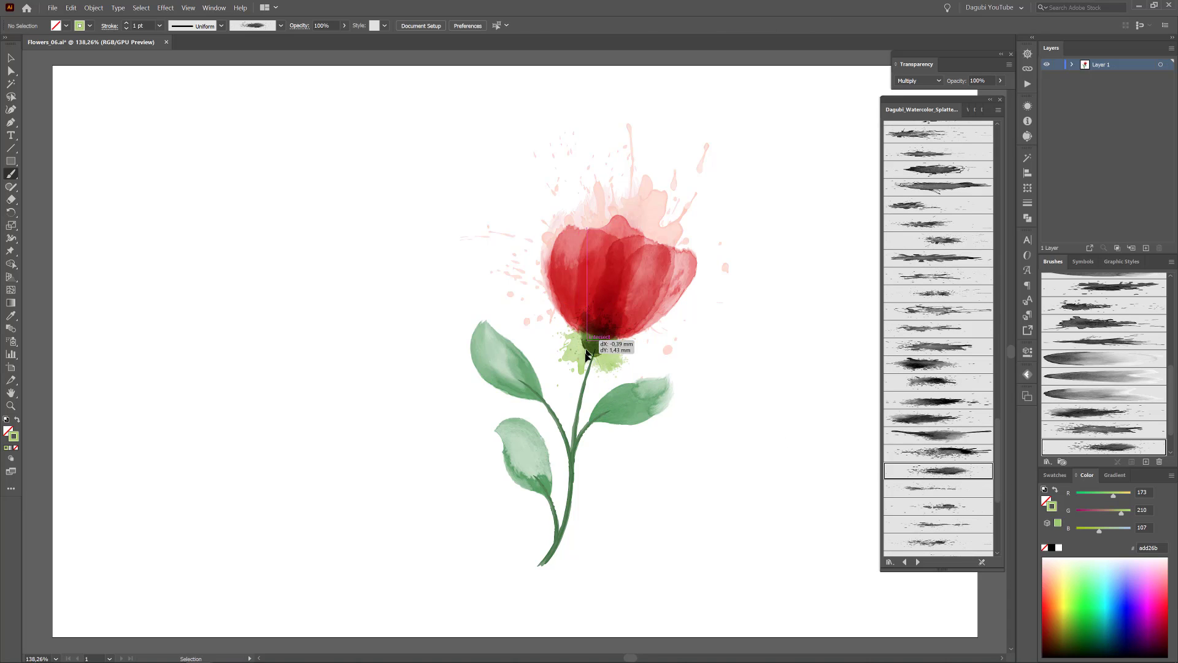
drag(768, 345, 773, 434)
drag(789, 385, 632, 336)
ctrl+click(842, 526)
key(ctrl+s)
Add a new layer beneath the locked flower layer and draw a rectangle about 134 × 92.5 mm around the stem and leaves.
click(1146, 247)
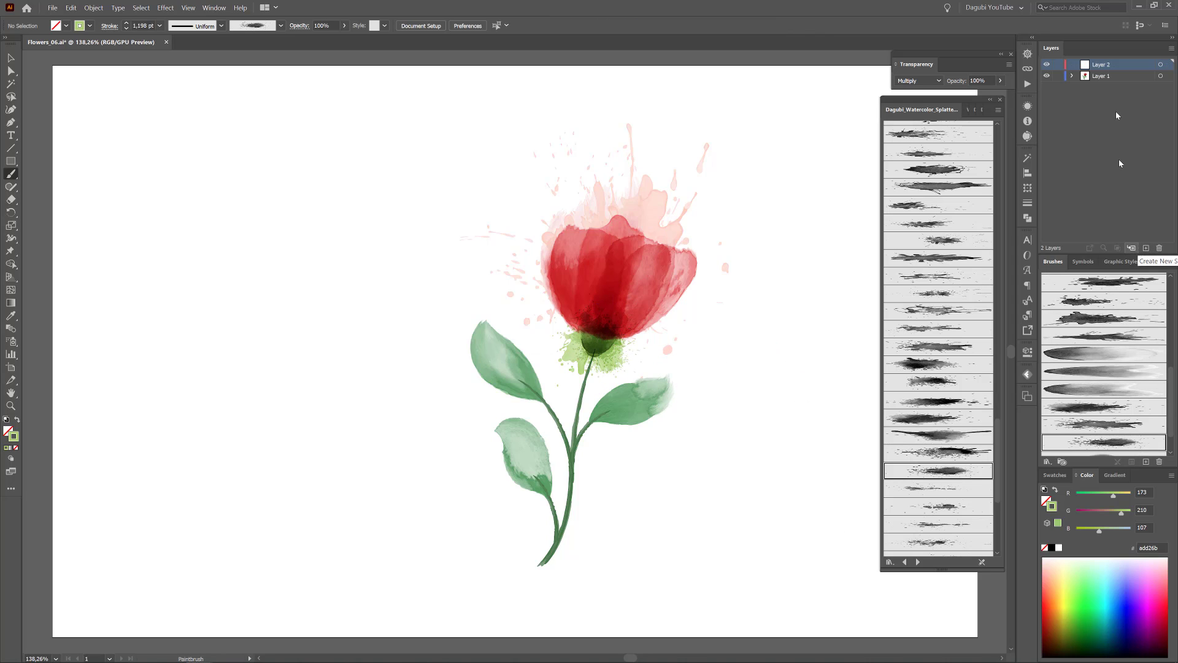
drag(318, 242, 741, 534)
Cut the rectangle's path at all four corner anchor points to separate it into individual edges.
click(12, 69)
click(375, 282)
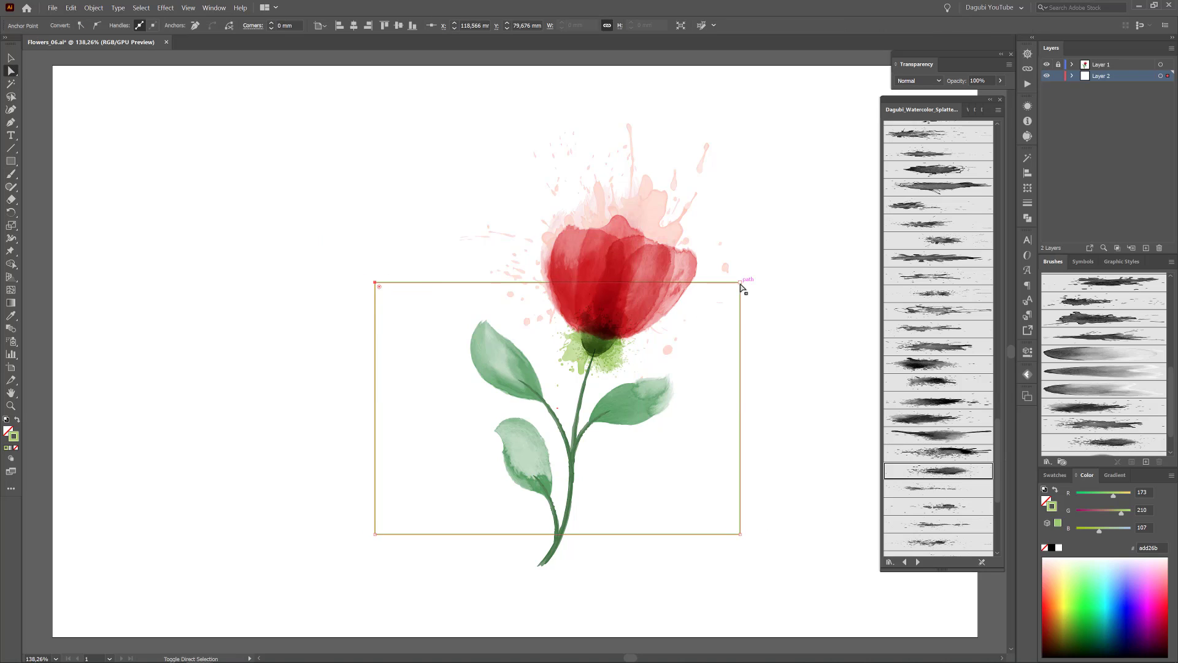
click(375, 534)
shift+click(741, 534)
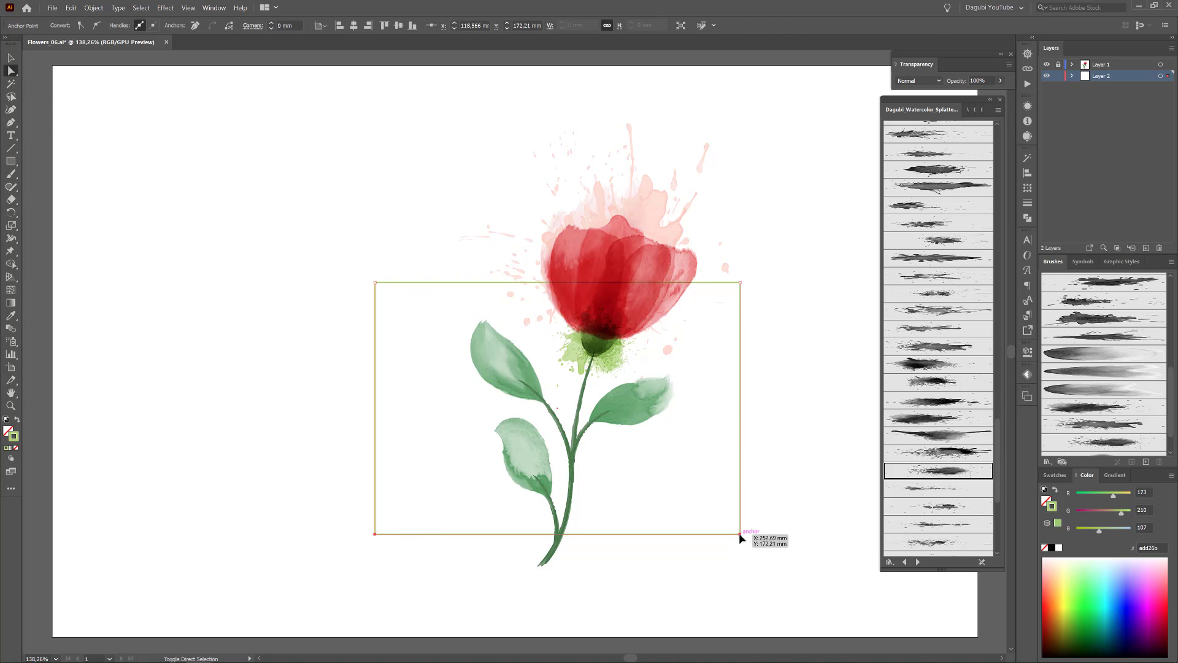
click(230, 25)
Apply a Dagubi Short Strokes Gradient brush in dark green (4a7925) to the rectangle's top edge and reverse its path direction.
click(968, 110)
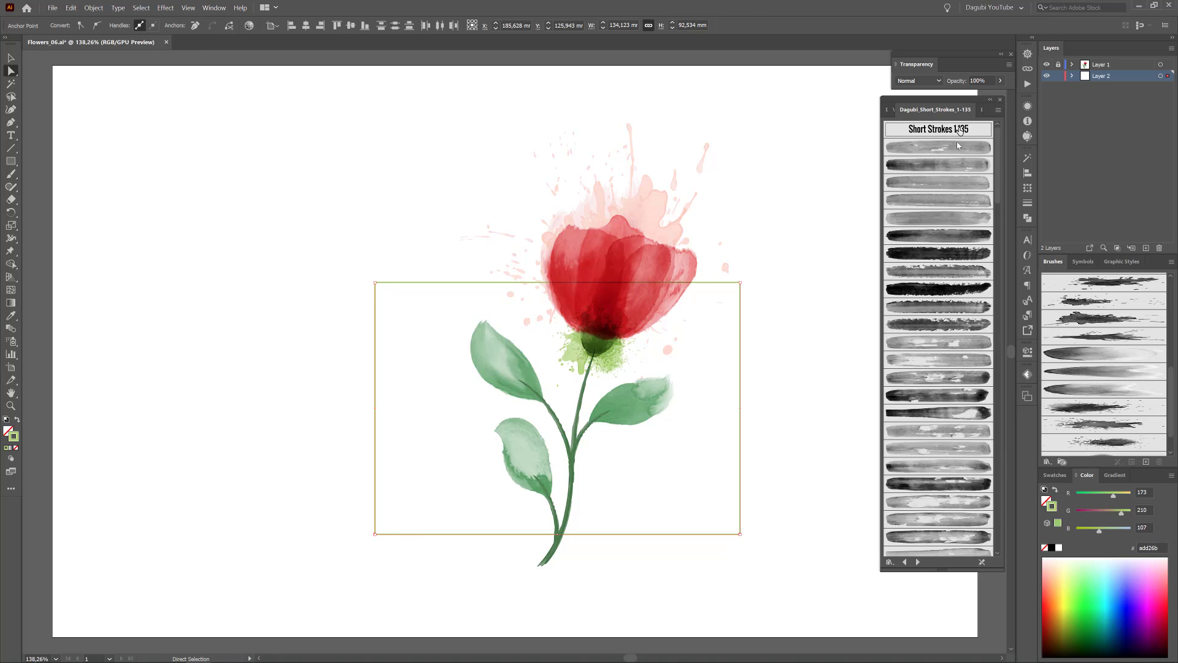
click(919, 562)
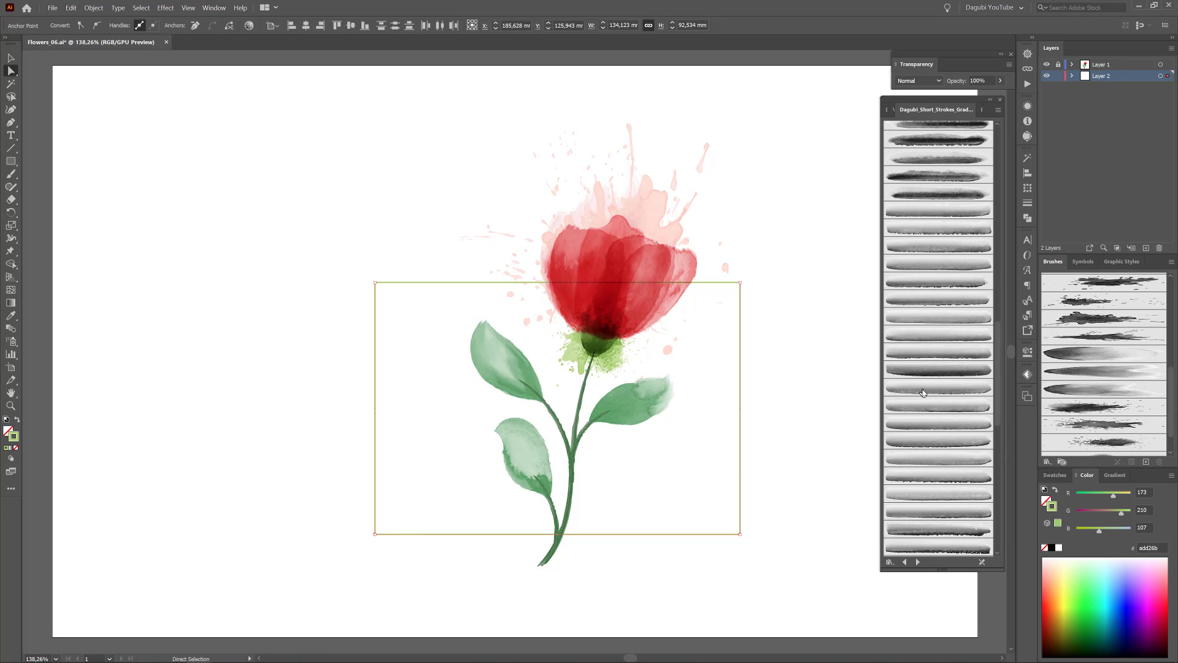
click(11, 58)
click(428, 283)
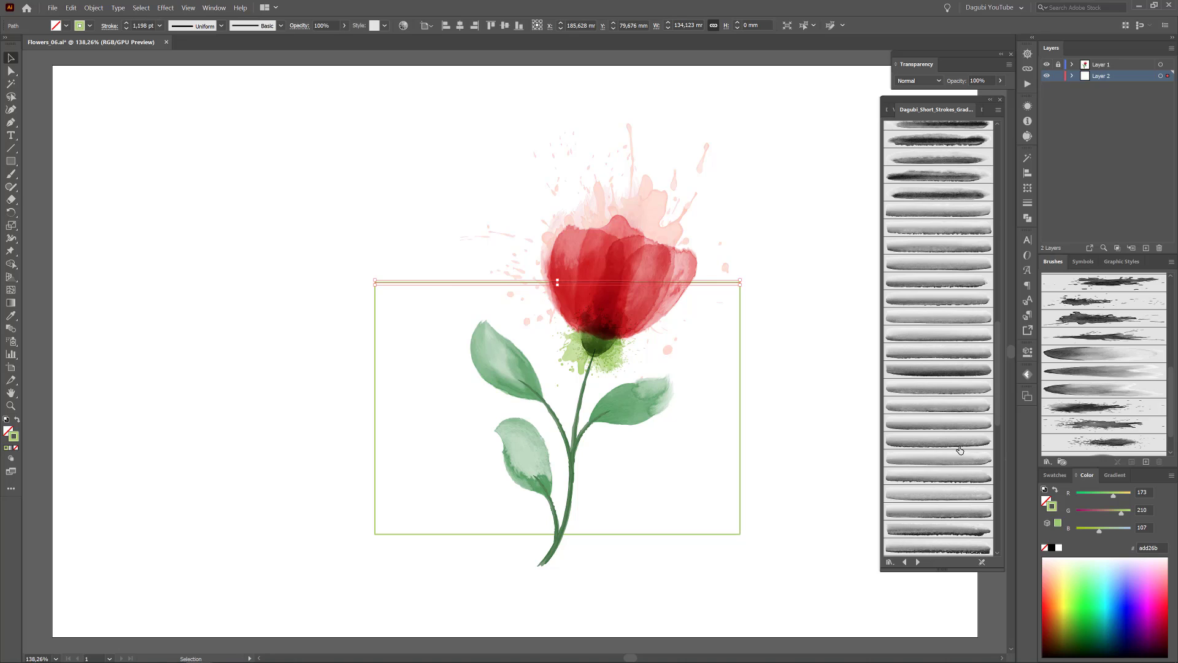
click(948, 477)
drag(1099, 530, 1087, 535)
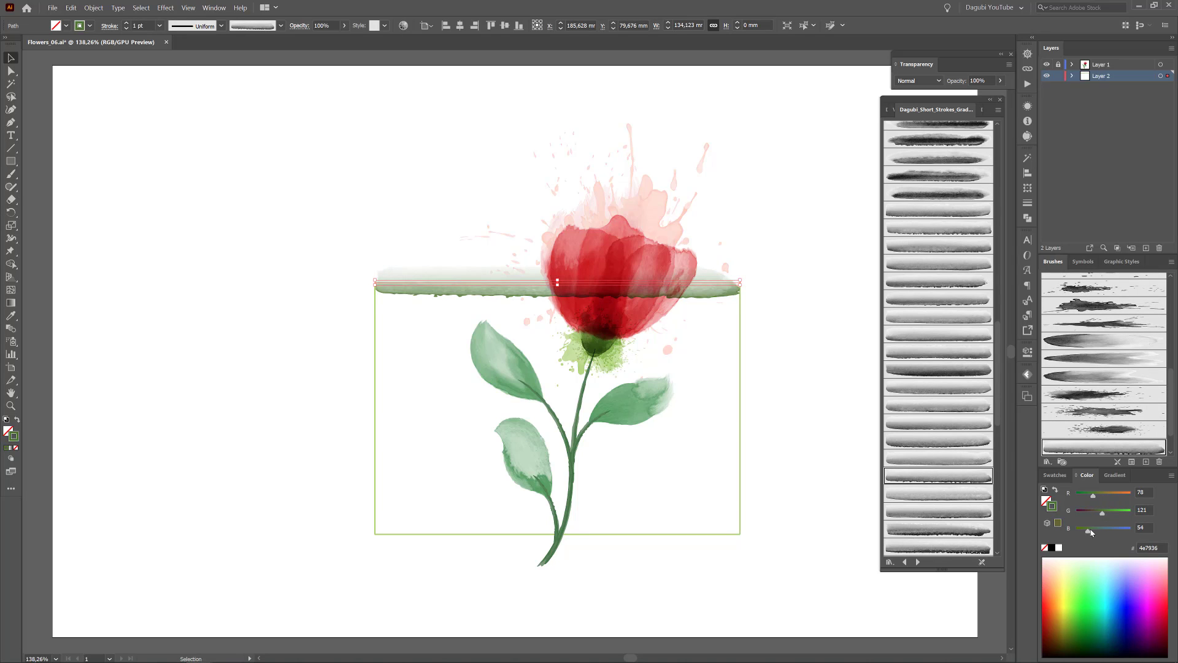
click(94, 8)
mouse_move(154, 224)
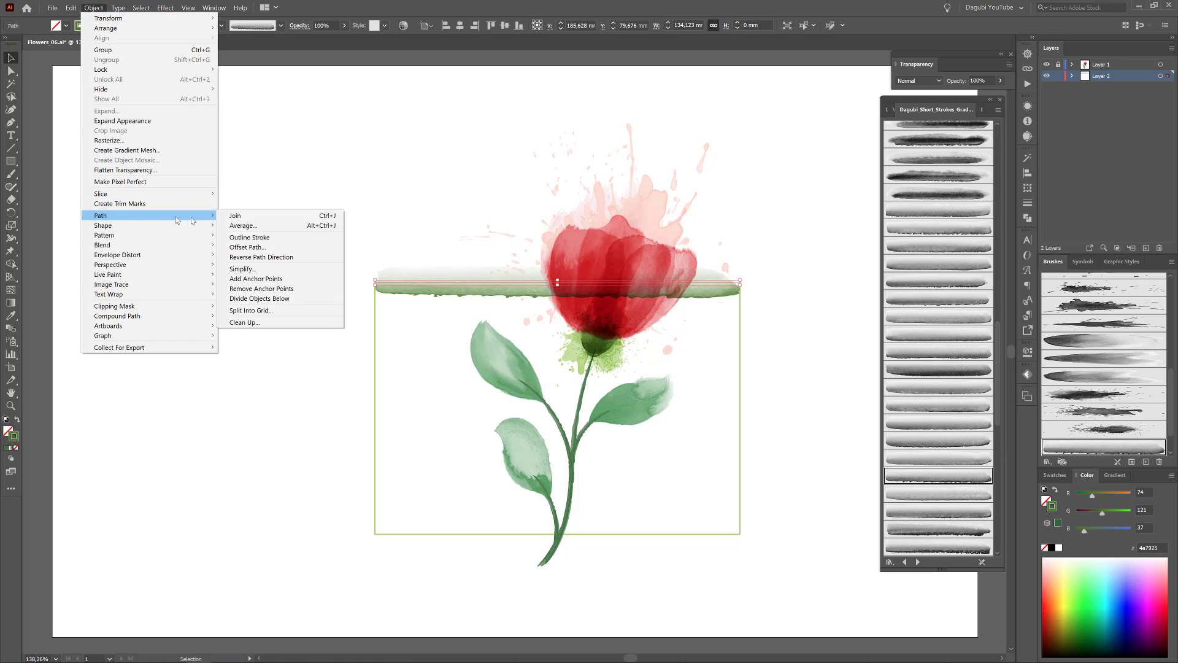
click(266, 258)
Apply a different short strokes gradient brush to the rectangle's left edge and reverse its path direction.
drag(381, 411, 382, 412)
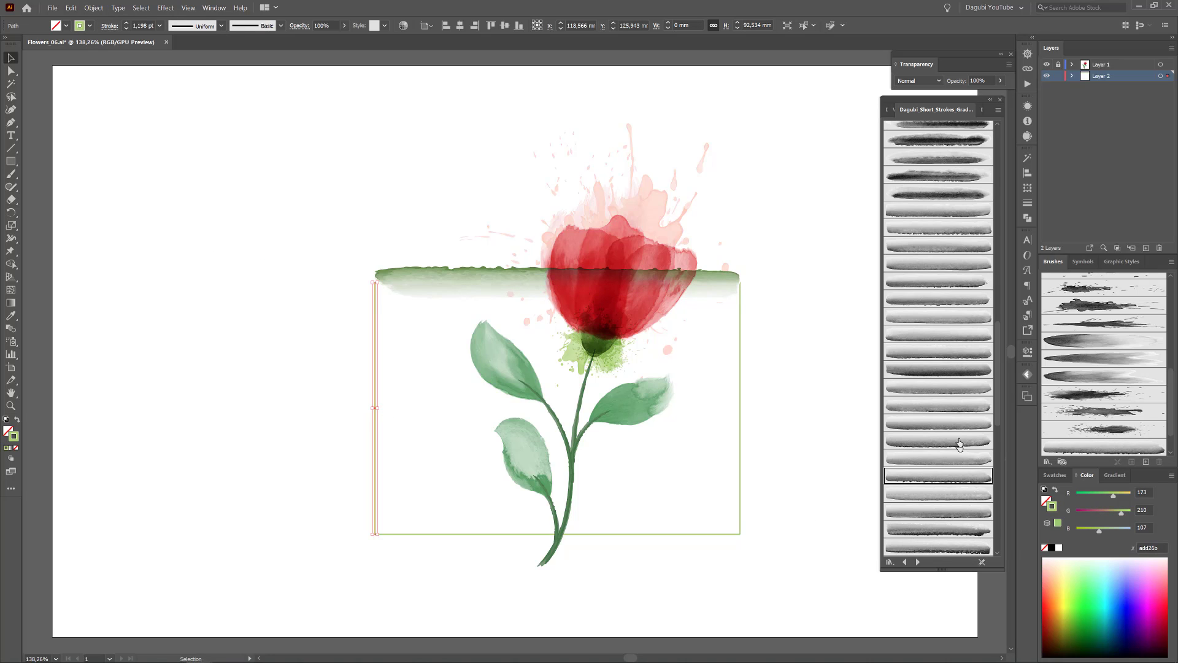
click(950, 287)
click(93, 7)
mouse_move(153, 216)
click(259, 261)
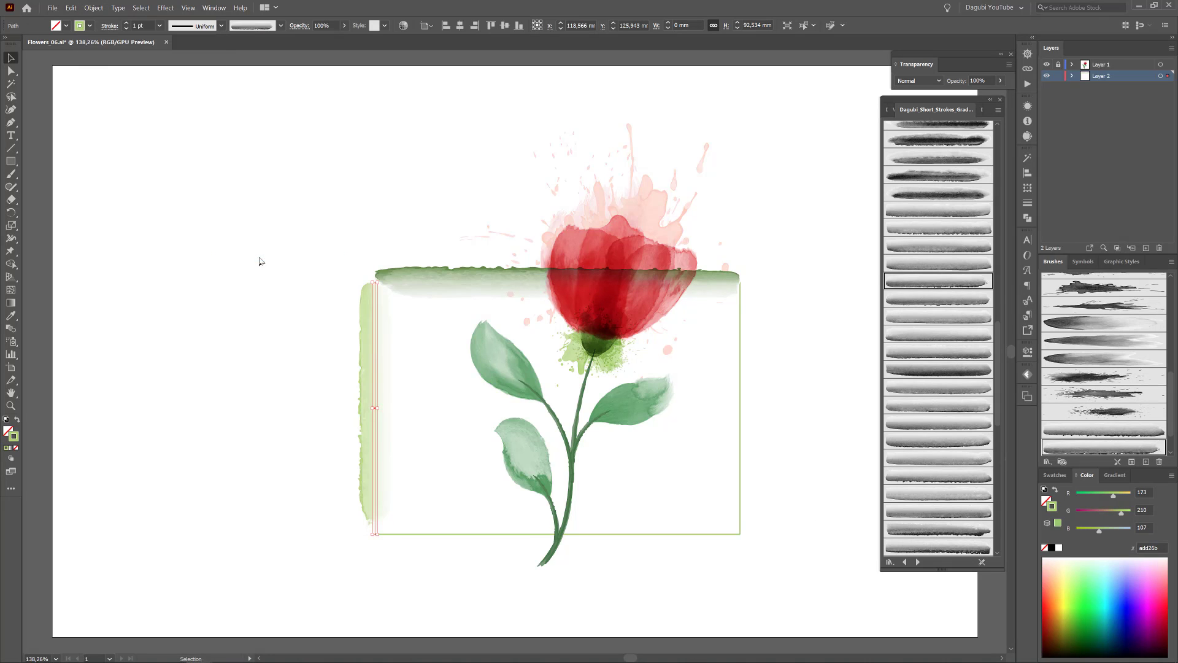
Apply two further short strokes gradient brushes, one to the rectangle's bottom edge and another to its right edge.
drag(428, 517, 428, 518)
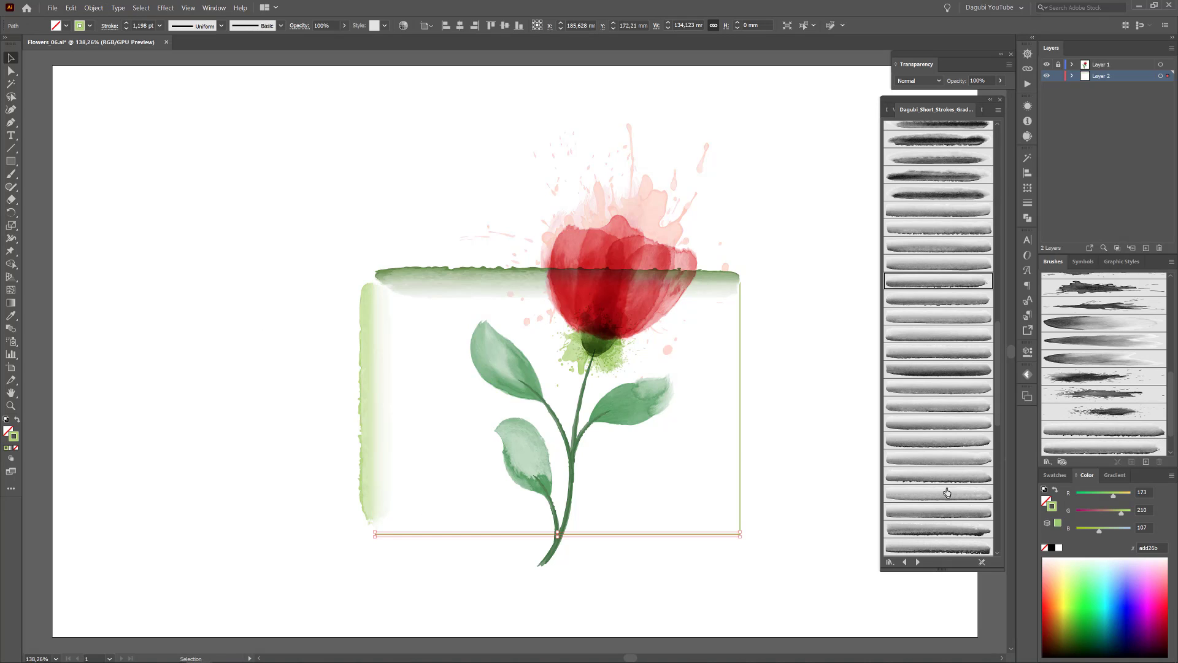
click(927, 546)
drag(769, 457, 728, 472)
scroll(932, 485, down, 3)
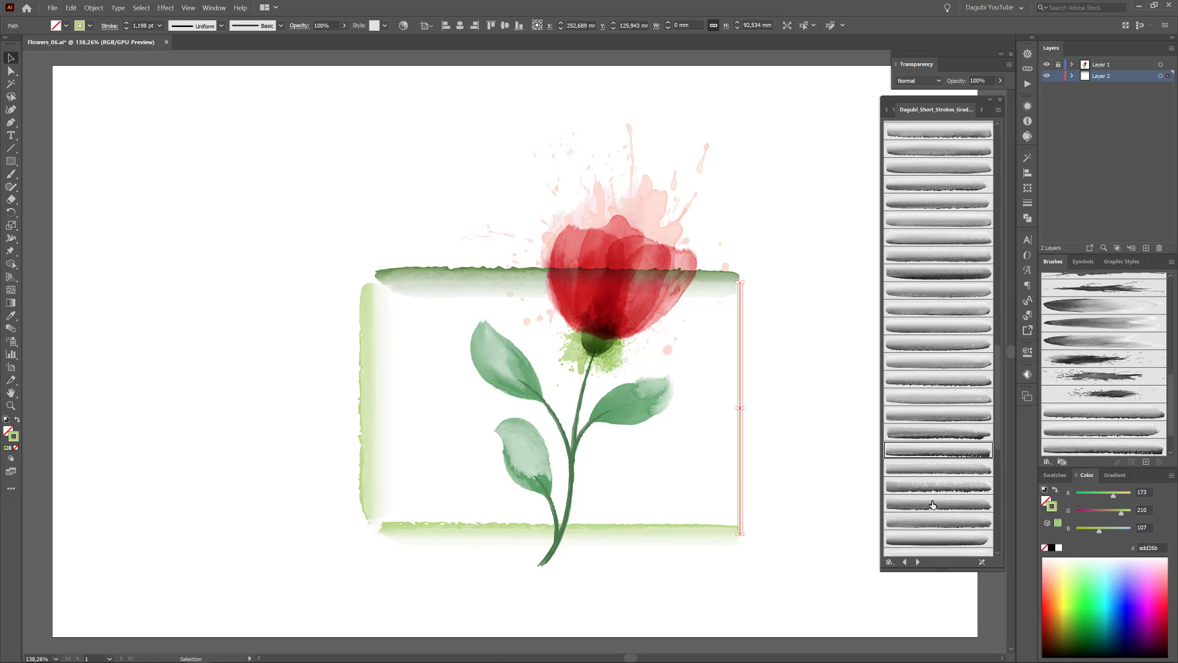
click(932, 486)
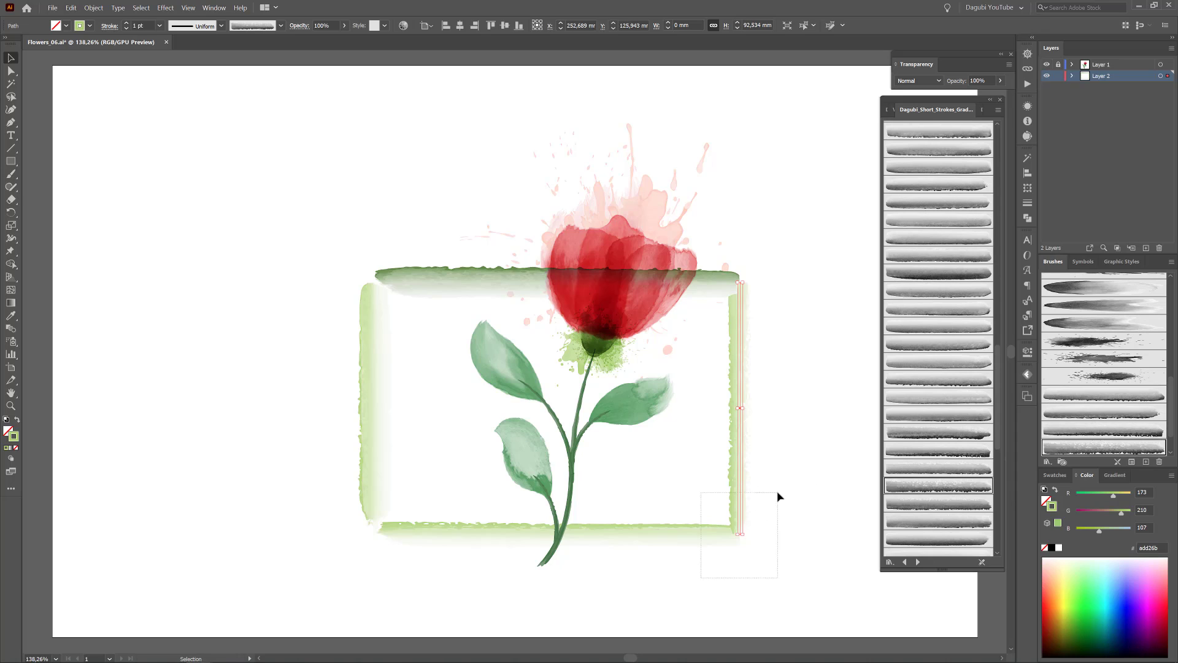
Reverse the path direction of the rectangle's bottom and right edges together.
drag(778, 496, 779, 496)
click(93, 7)
mouse_move(156, 216)
click(262, 260)
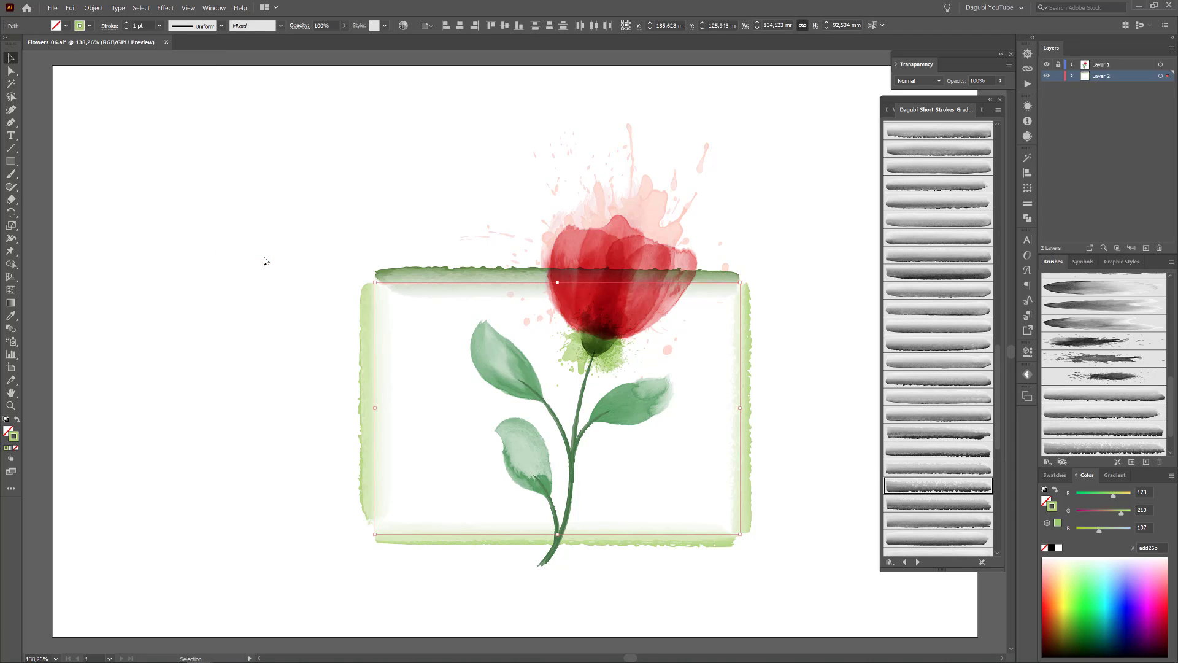
Recolor the left, bottom and right frame edges with the dark green (4a7925) sampled from the top edge.
drag(292, 392, 805, 583)
click(11, 316)
click(481, 274)
Adjust the end anchor points of the rectangle's separate edges so the brush strokes meet and overlap at the frame's corners.
click(11, 71)
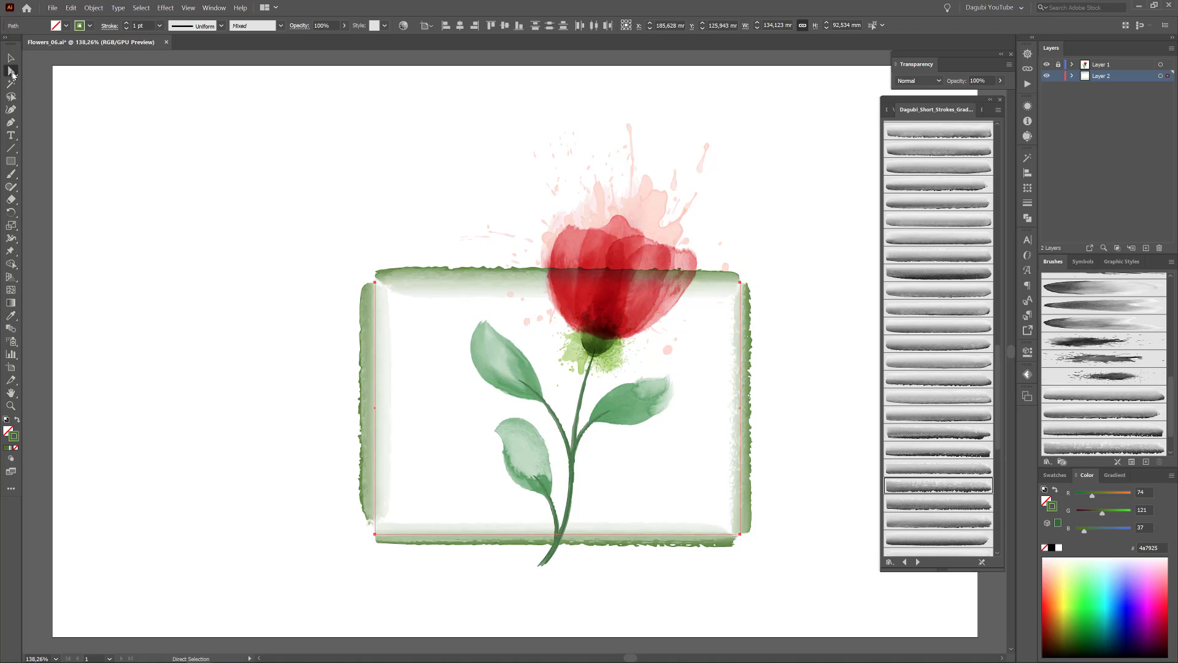
click(375, 283)
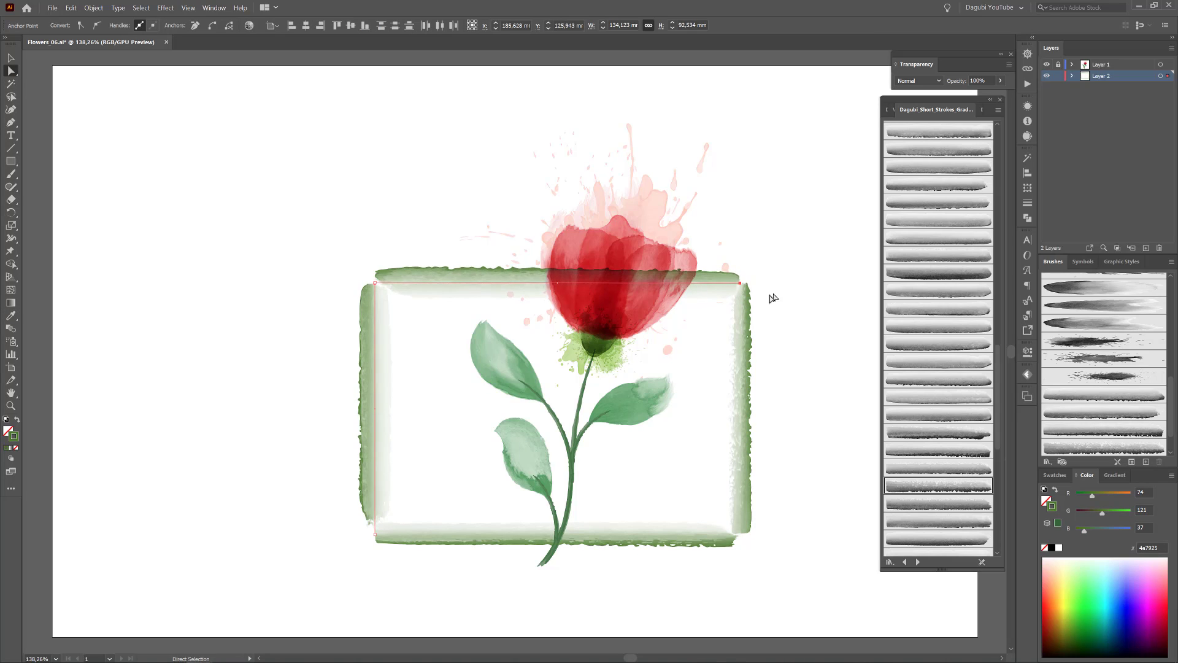
click(742, 286)
click(377, 316)
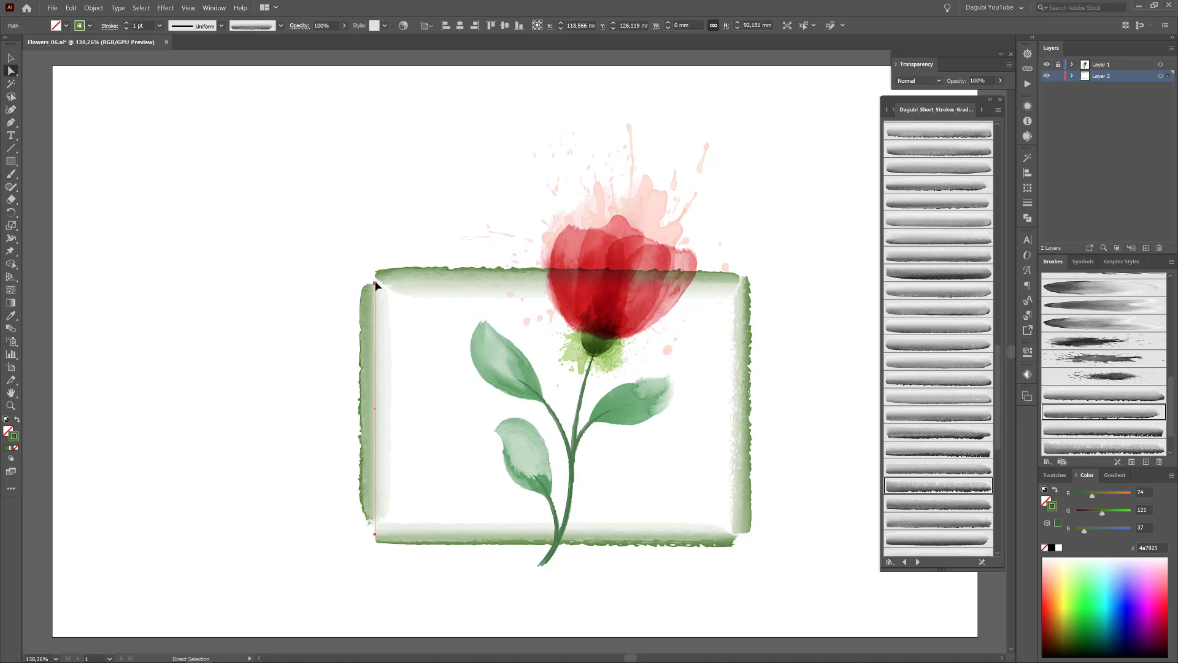
click(386, 538)
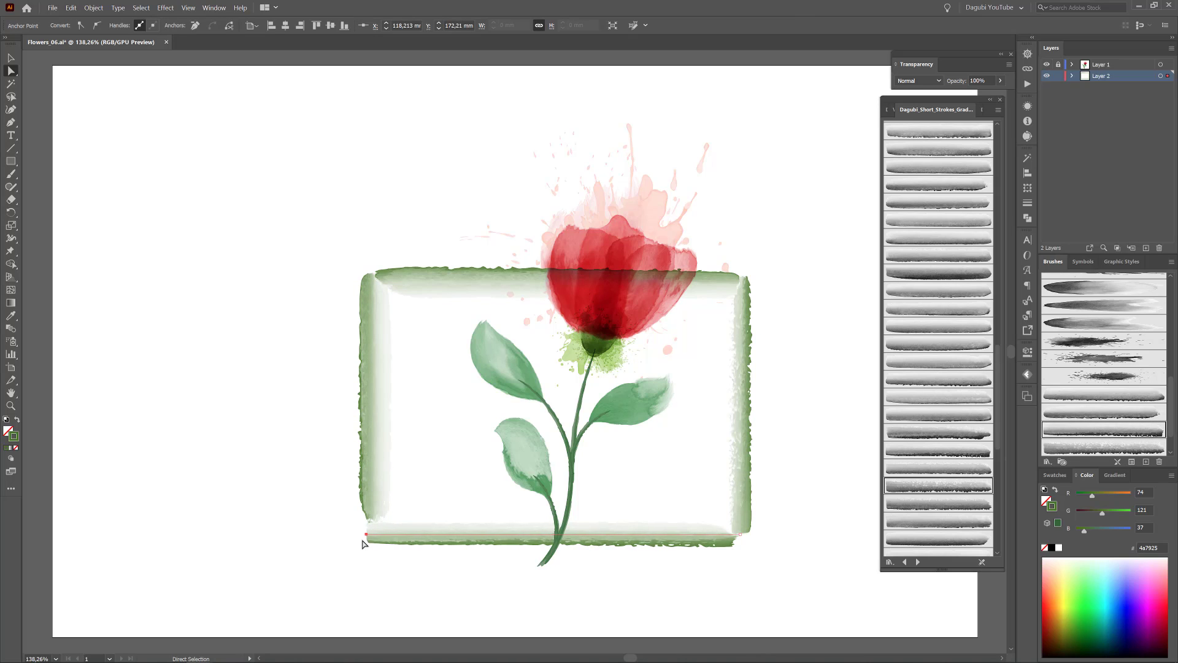
click(742, 515)
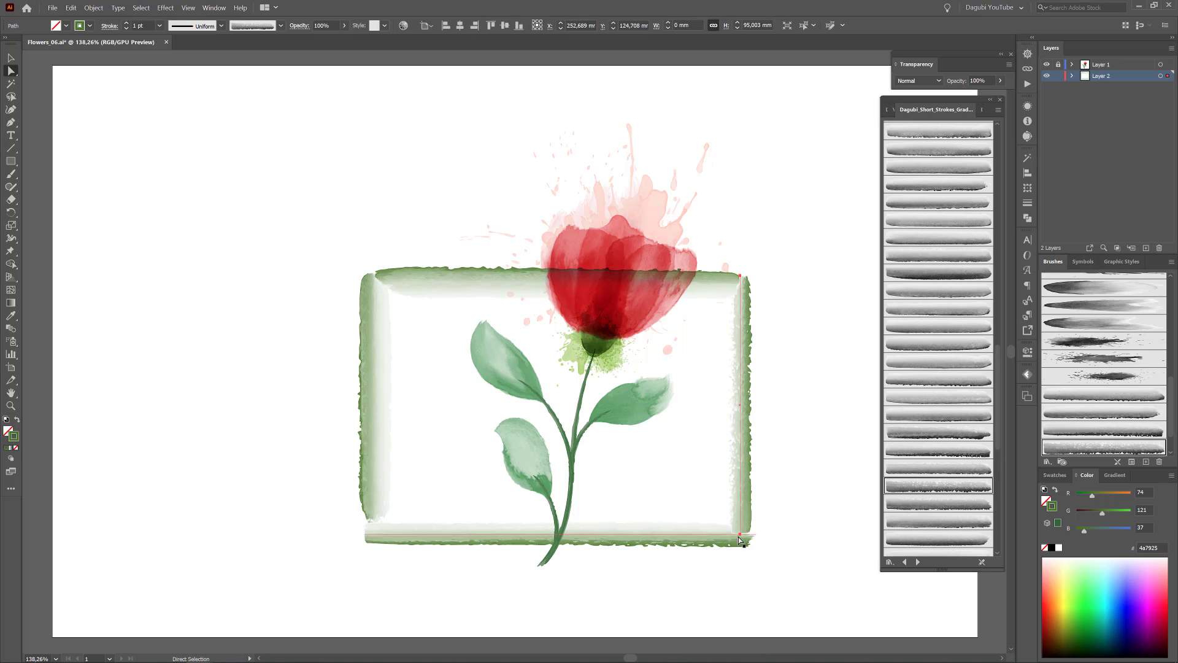
click(372, 539)
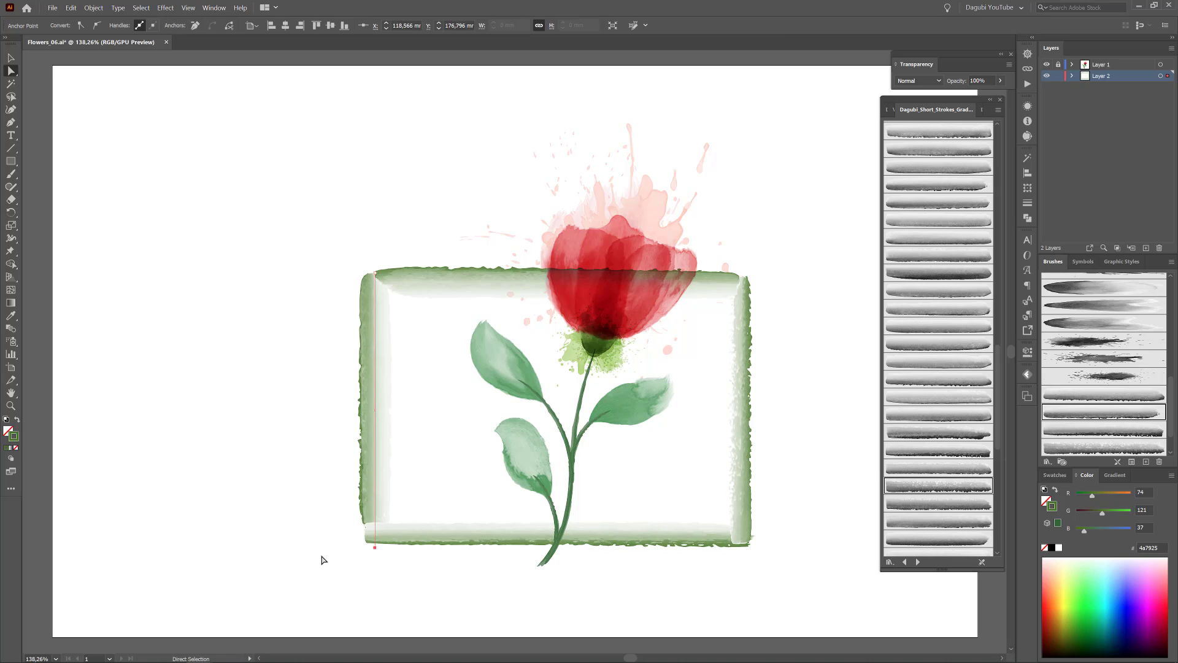
Set the blending mode of all four frame edge paths to Darken and duplicate their layer.
click(1073, 75)
key(ctrl+a)
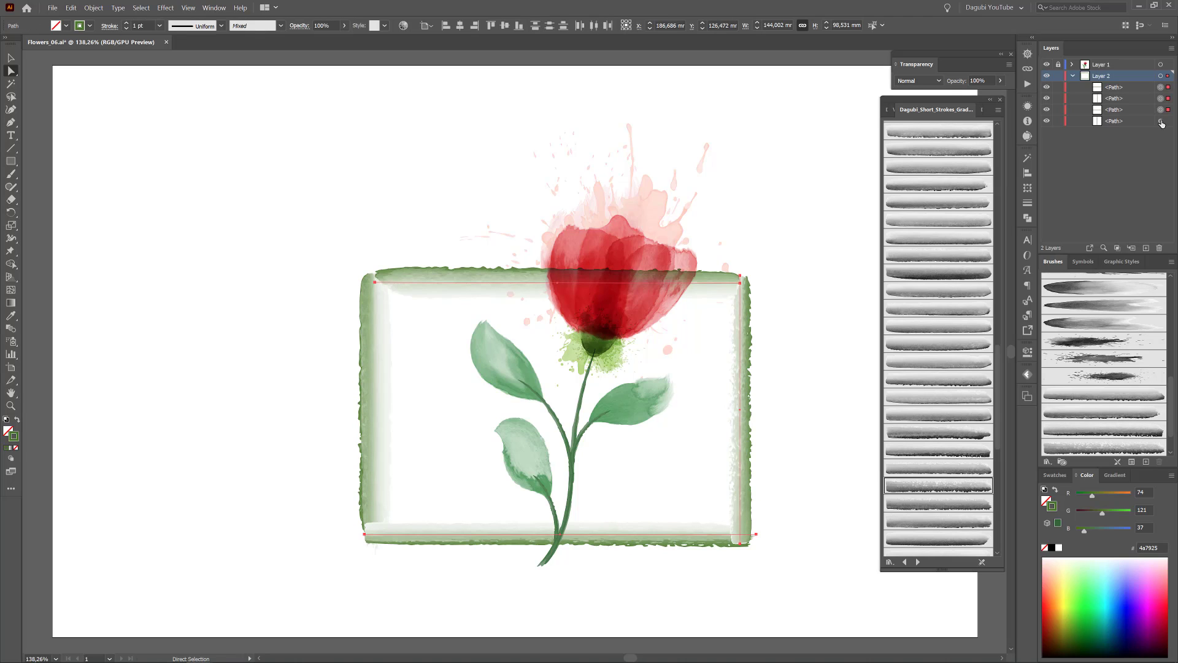
click(918, 80)
click(920, 108)
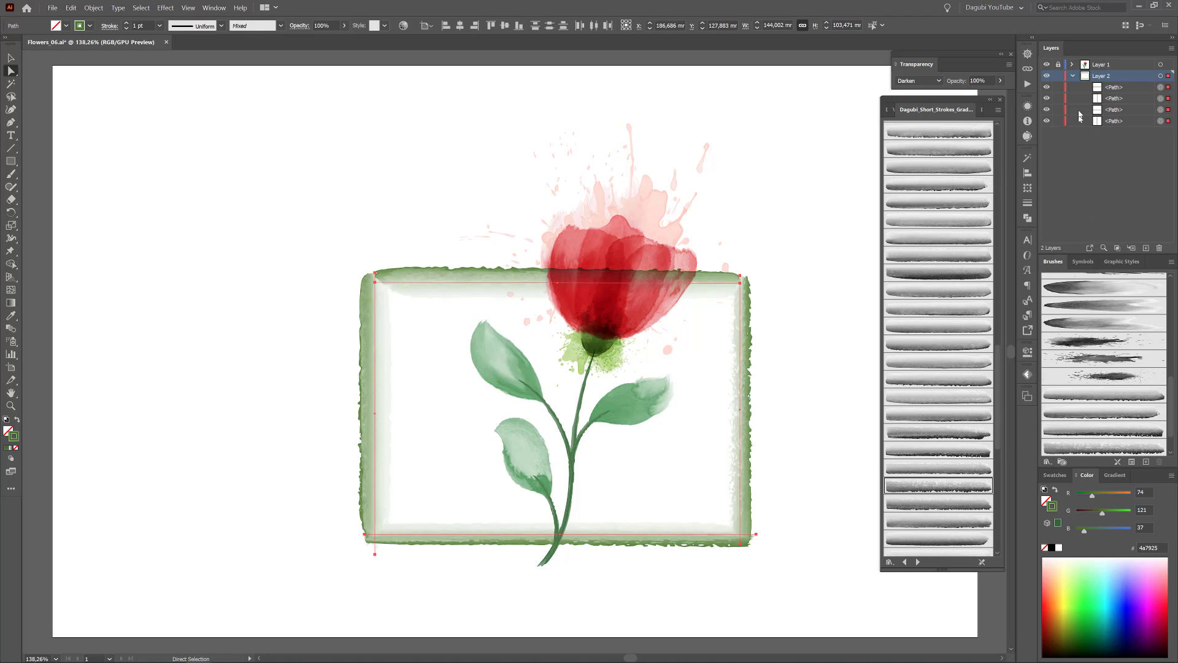
click(1073, 75)
drag(1139, 78, 1146, 248)
Expand the appearance of the original frame strokes on Layer 2 and unite them into one shape.
click(1161, 87)
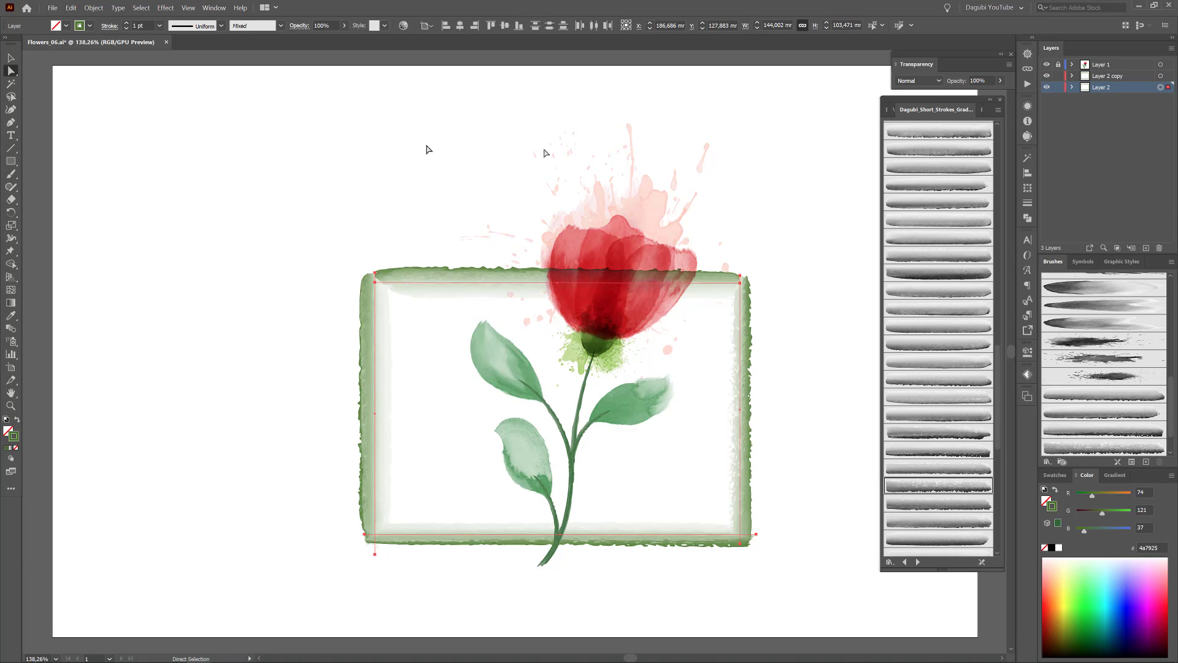
click(93, 7)
click(108, 122)
click(1027, 218)
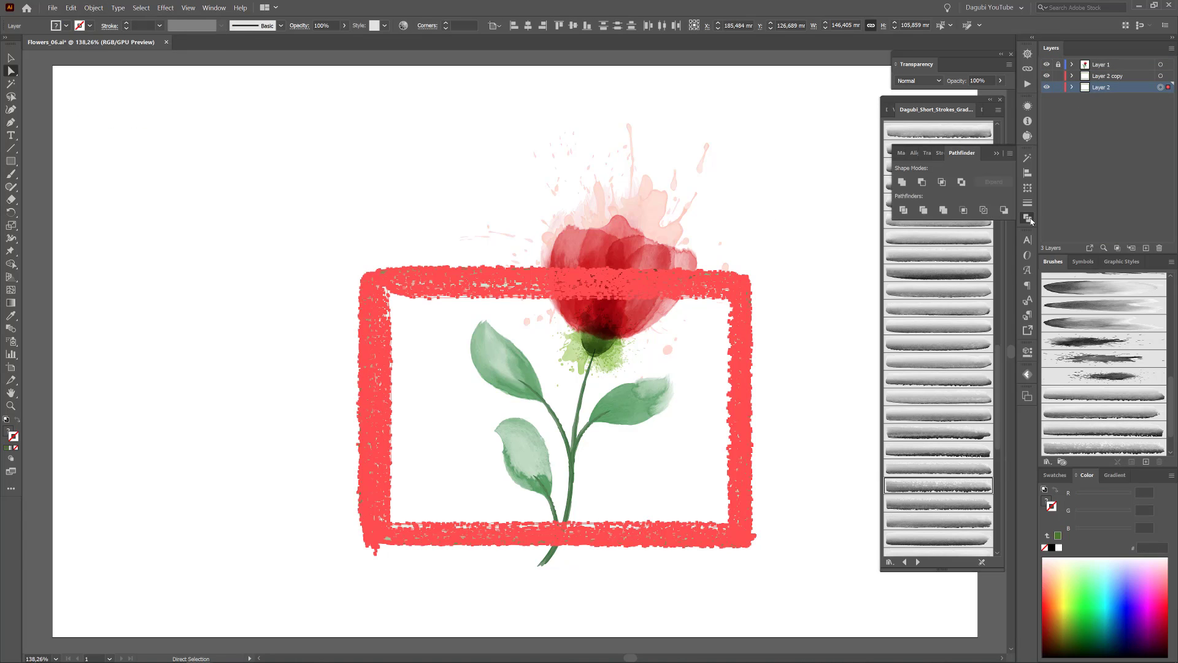
click(902, 183)
Isolate the united frame by temporarily hiding the other layers, and delete everything except its outer outline to get a filled rectangle.
drag(1047, 65, 1047, 76)
click(1073, 87)
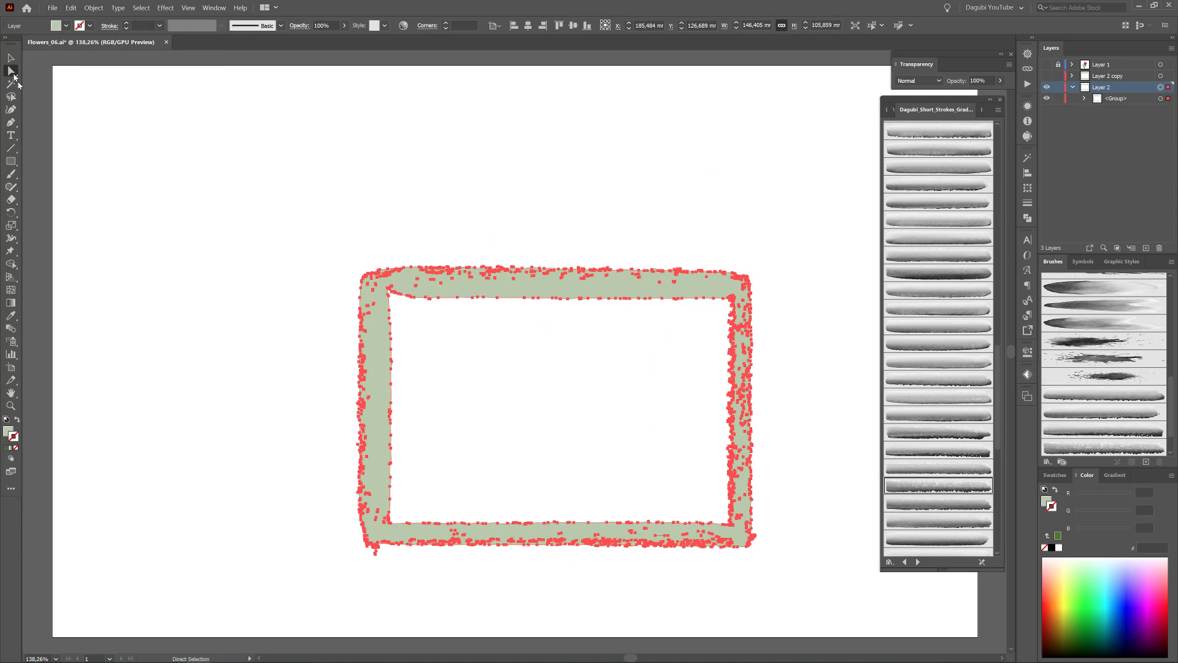
drag(14, 74, 61, 84)
click(400, 248)
click(710, 274)
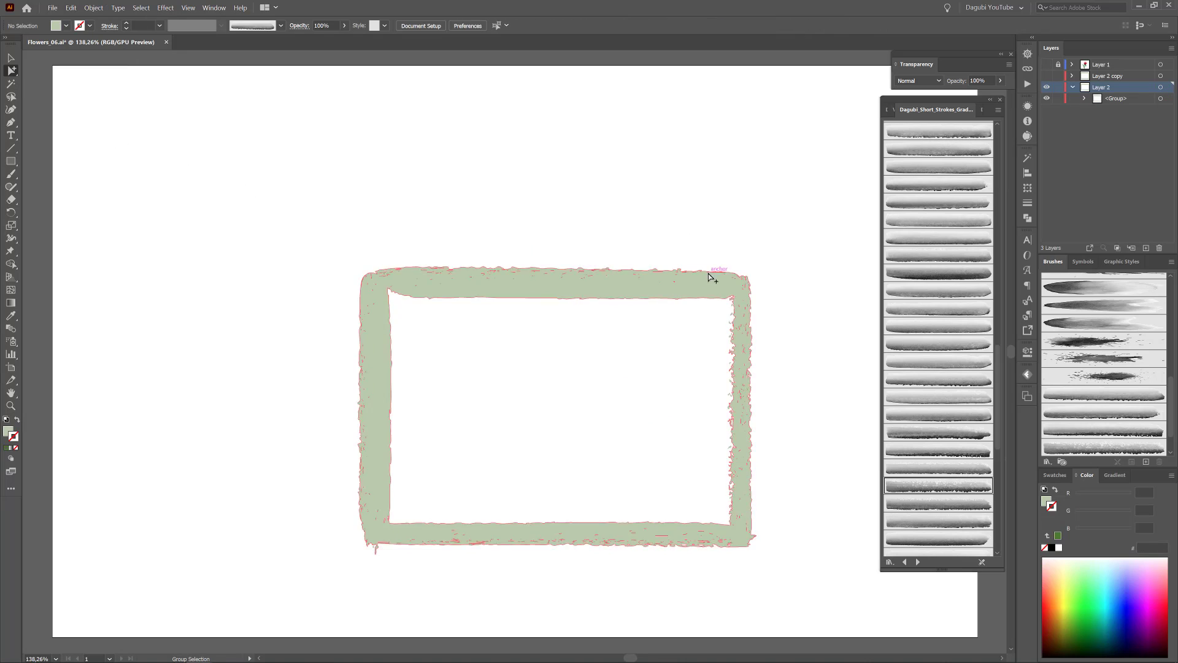
click(148, 11)
click(150, 57)
click(72, 11)
click(88, 44)
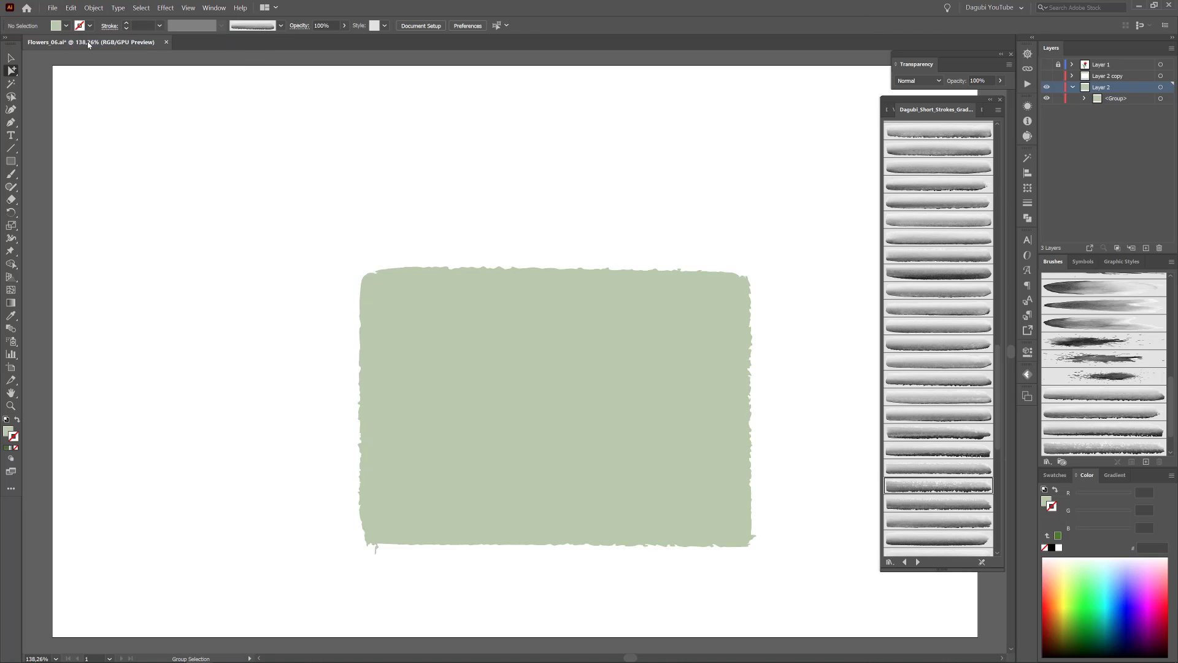
click(1047, 76)
click(1047, 65)
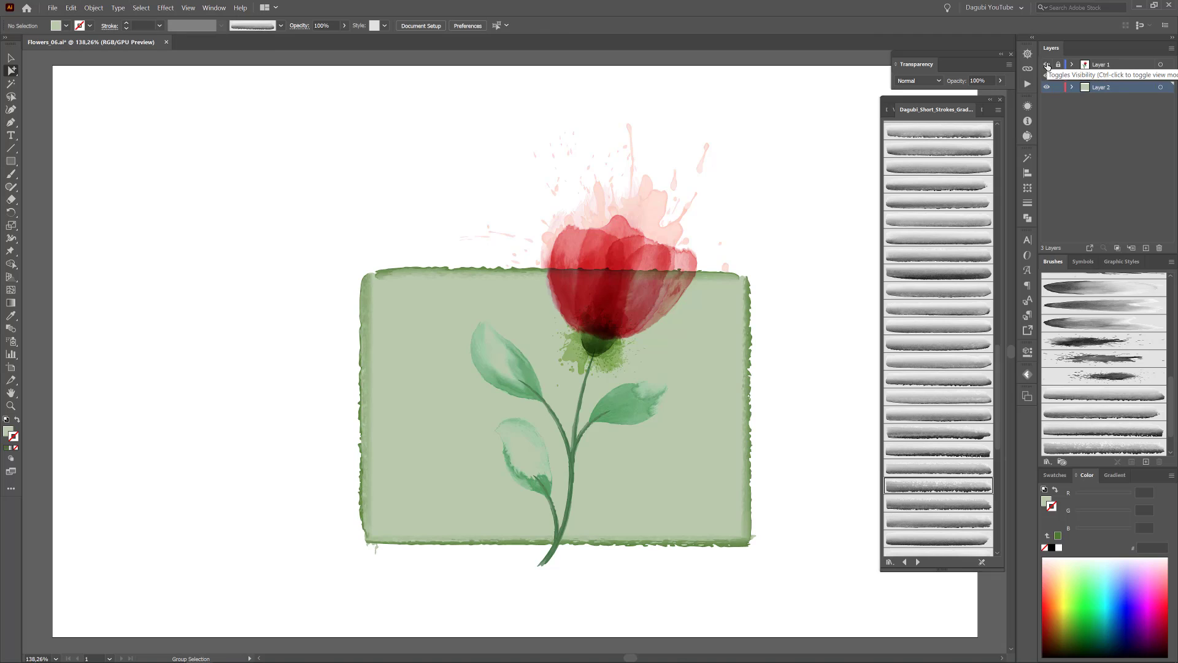
Lengthen the flower stem by moving its lower end point to about X 175.8 mm, Y 189.8 mm.
drag(11, 73, 55, 72)
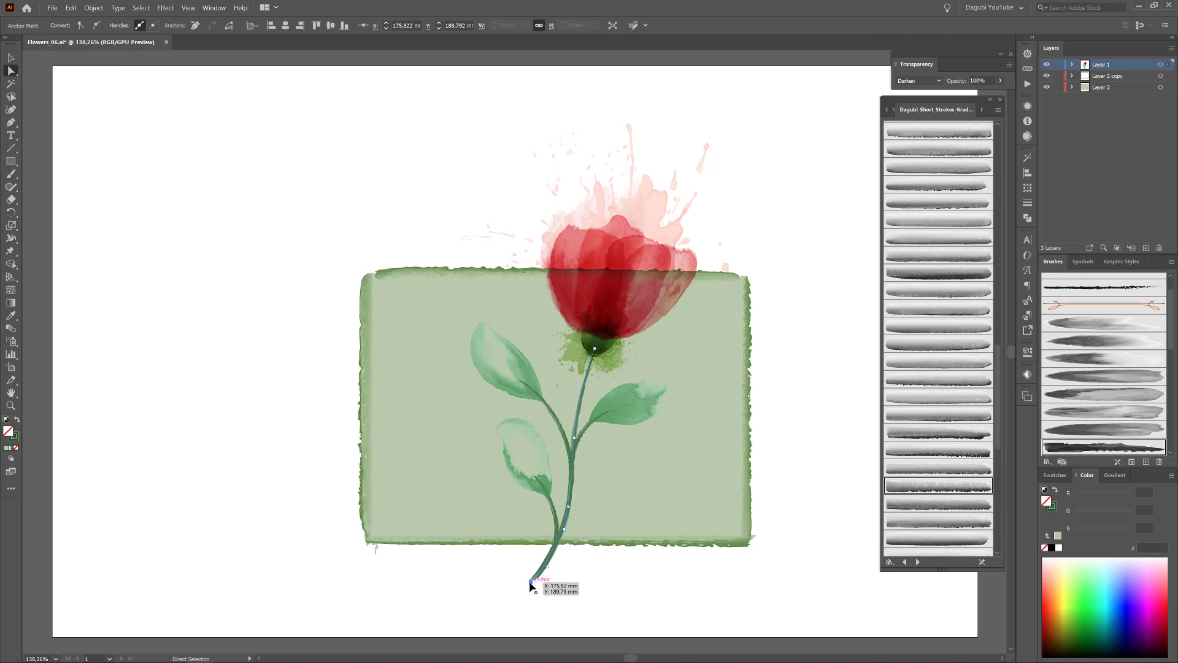
click(532, 582)
click(624, 602)
Scale the frame and its filled rectangle together to about 142 by 103 mm and nudge them rightward behind the flower.
click(1160, 76)
shift+click(1160, 87)
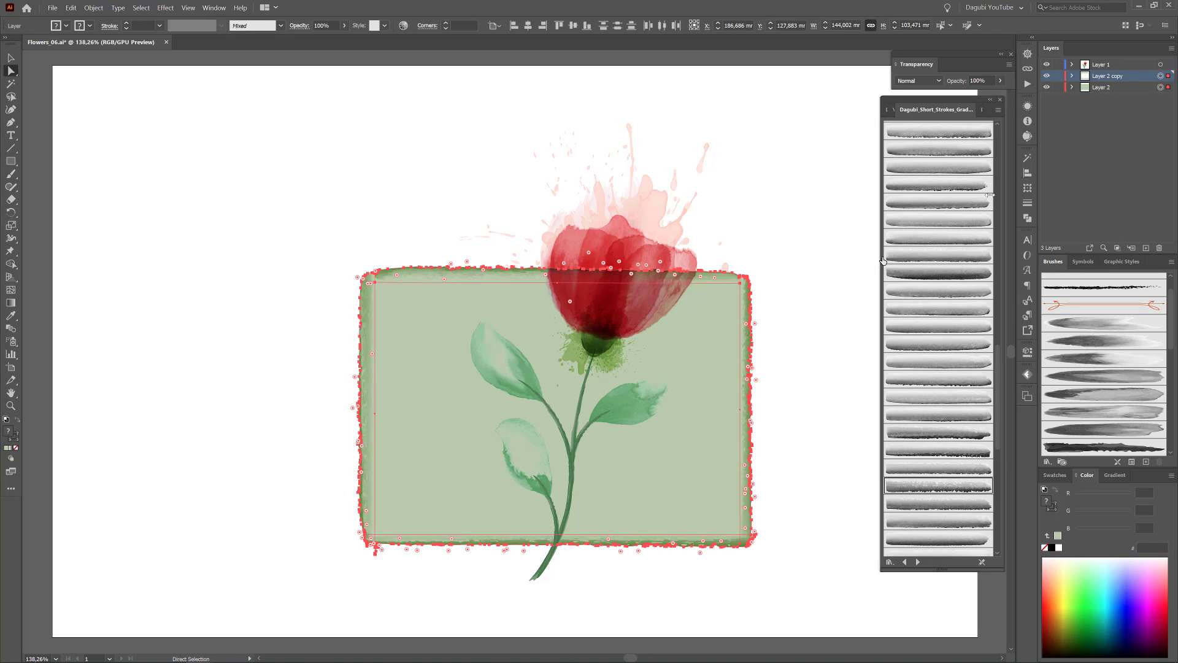
click(11, 58)
drag(752, 267, 751, 268)
key(Down)
key(Down)
key(Down)
key(Down)
key(Right)
key(shift+Right)
key(shift+Right)
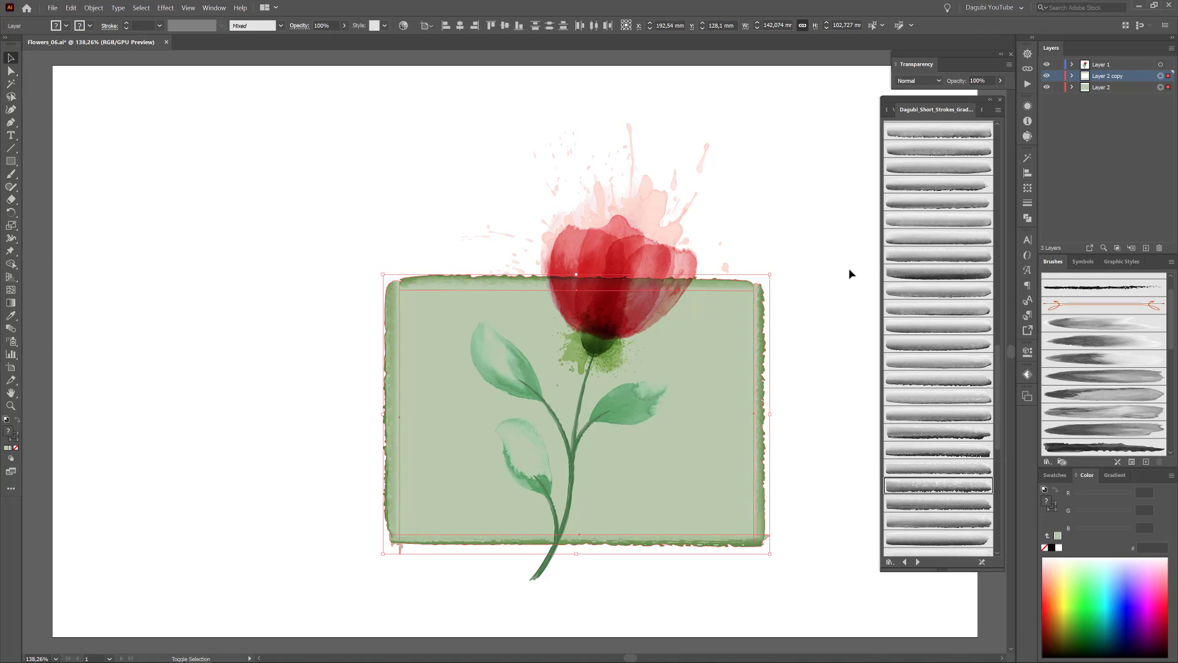
key(shift+Left)
key(shift+Left)
key(shift+Right)
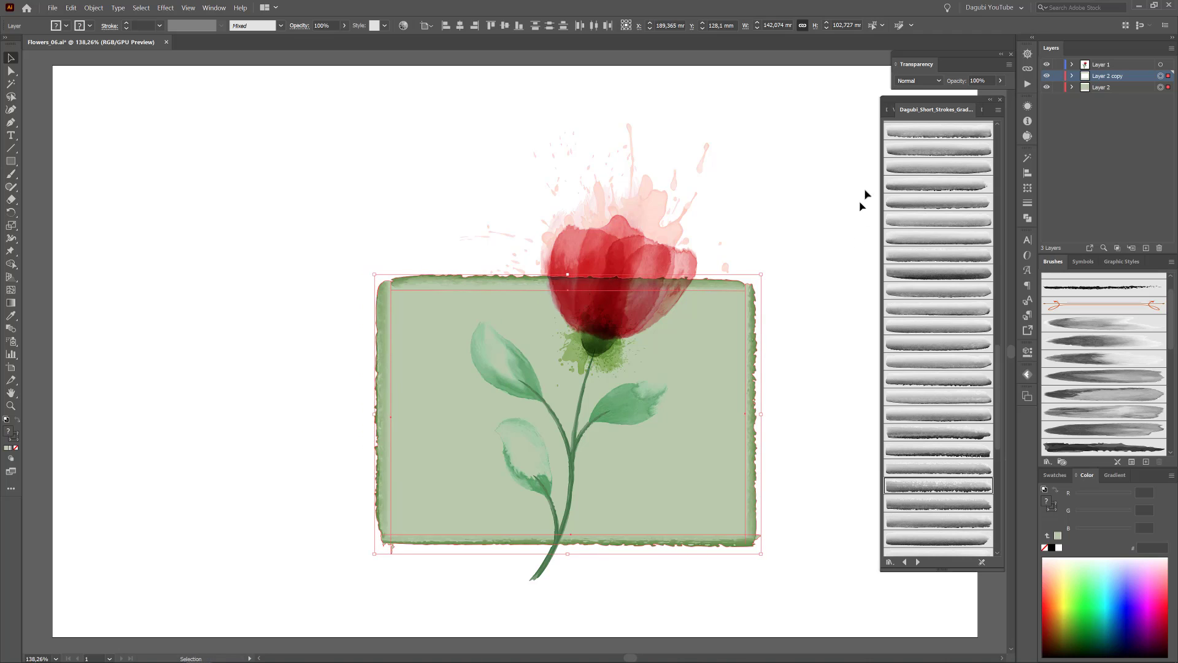
Move the whole artwork up and left toward the centre of the artboard.
click(142, 8)
click(146, 19)
drag(627, 265, 572, 248)
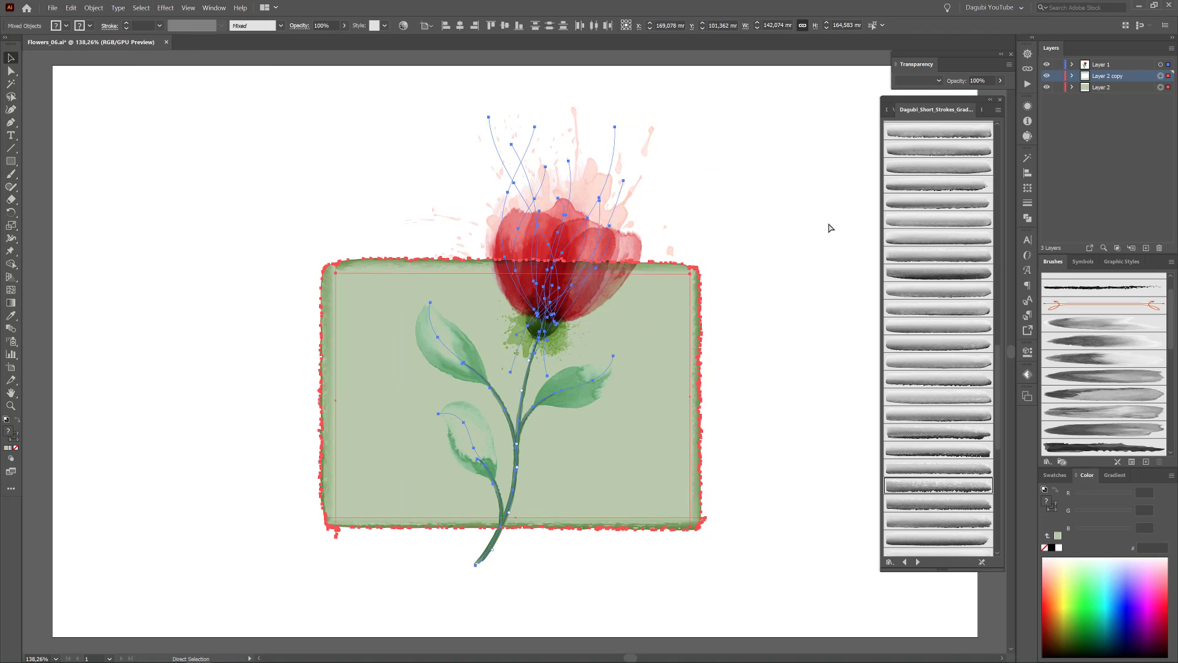
click(837, 229)
Duplicate the flower's layer, expand the copy's appearance and unite it into a single silhouette.
drag(1136, 65, 1146, 246)
click(1160, 64)
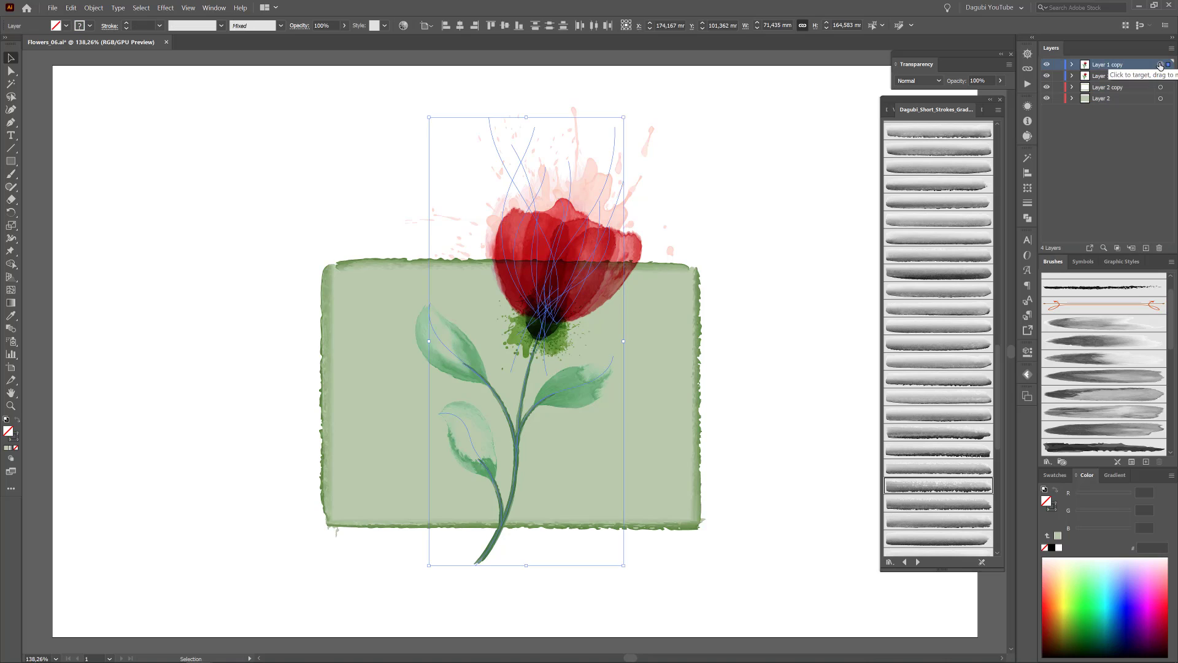
click(93, 8)
click(103, 122)
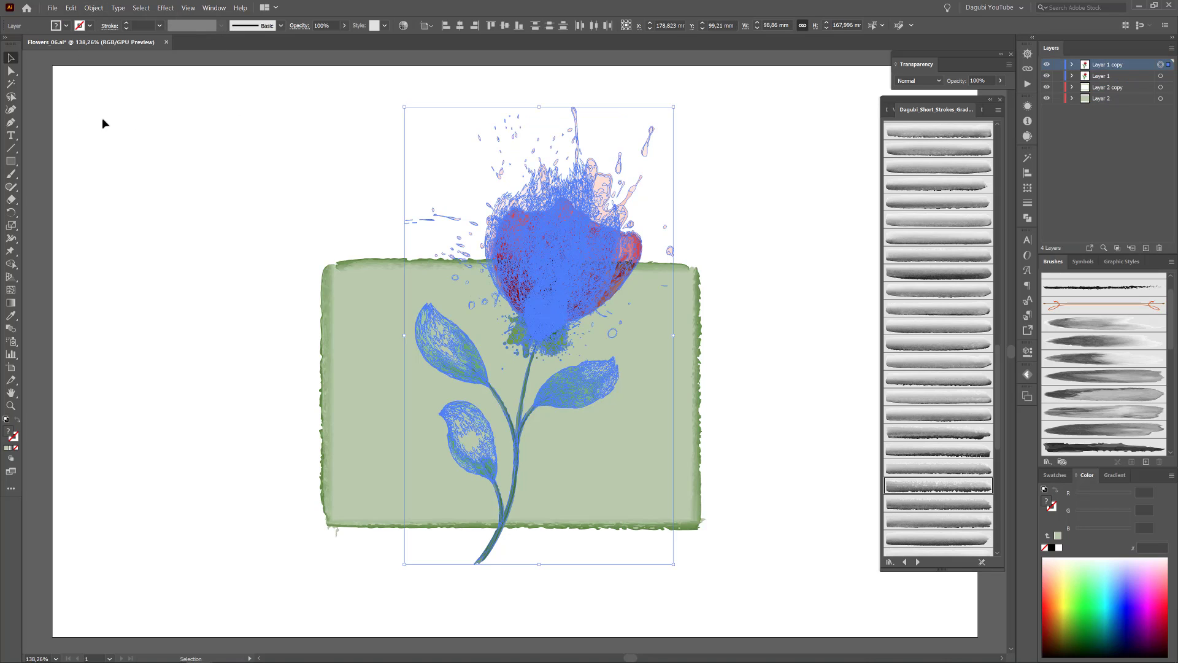
click(1029, 222)
click(902, 183)
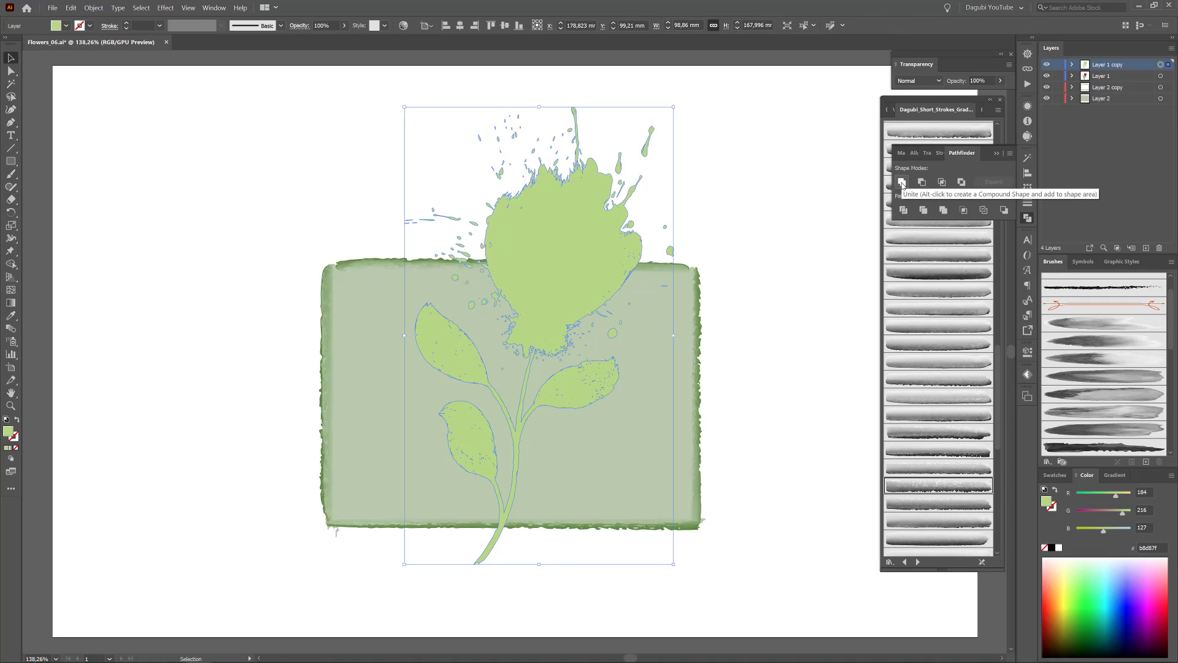
Fill the flower silhouette with white and place its layer beneath the original flower, checking it with the flower hidden.
click(1060, 548)
drag(1120, 68, 1117, 81)
click(856, 114)
click(1047, 65)
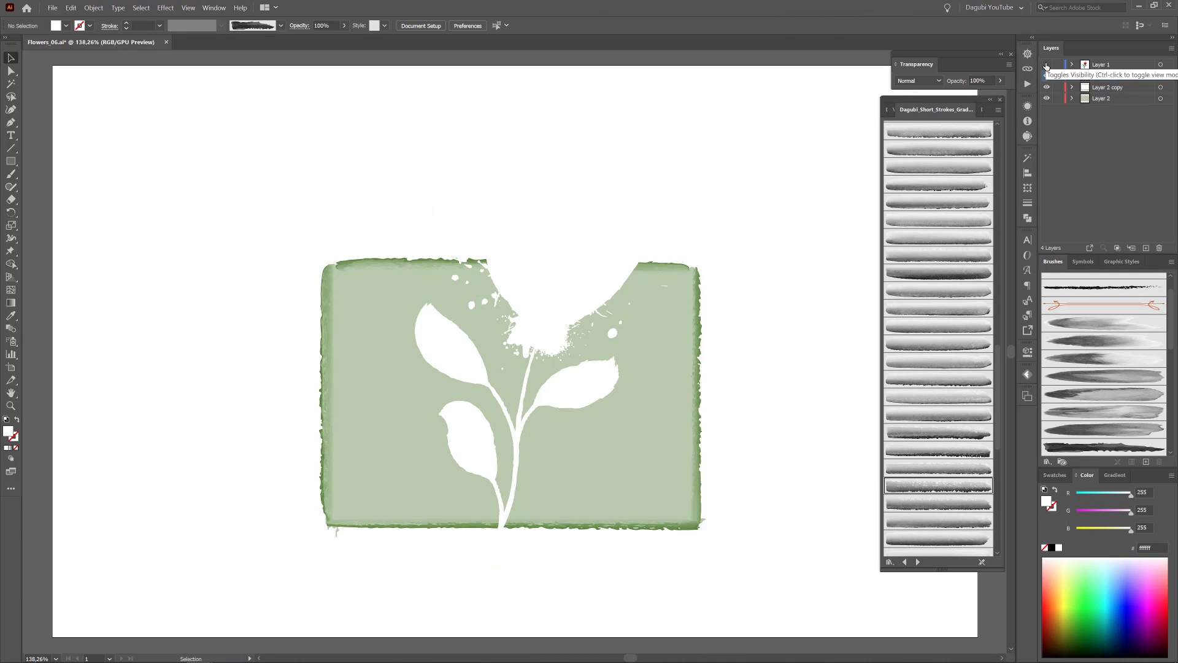
click(1047, 64)
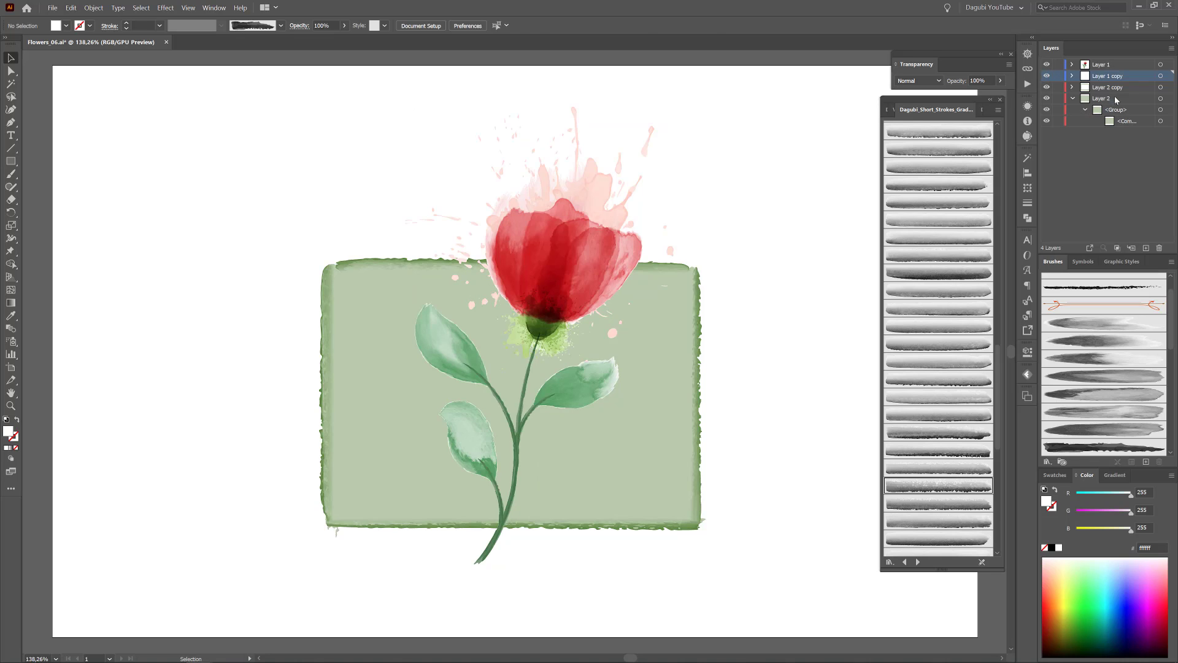
Ungroup the filled background rectangle on Layer 2 and duplicate its compound path.
click(1161, 98)
click(94, 7)
click(113, 60)
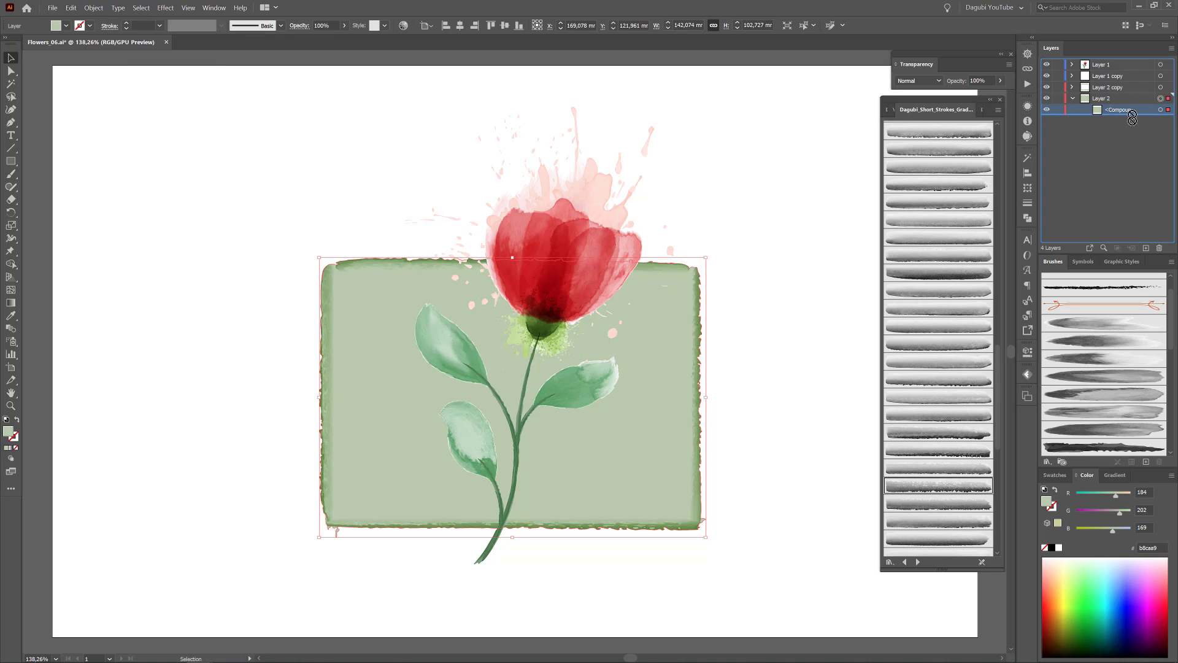
click(1116, 100)
click(868, 141)
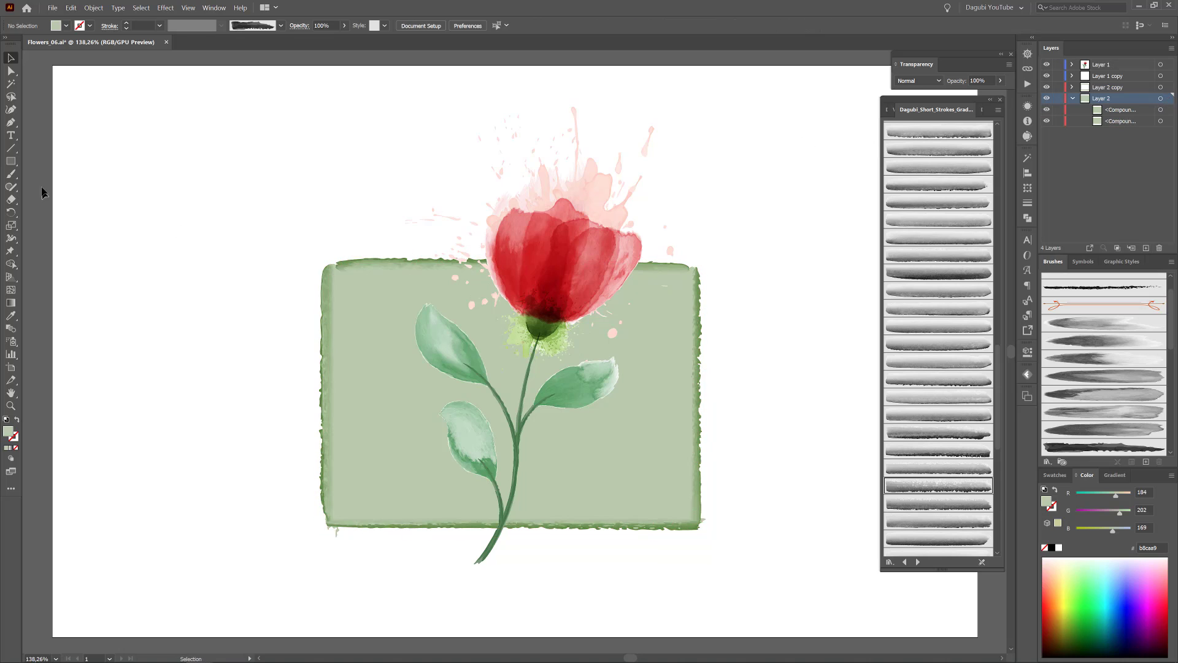
Paint a 5 pt diagonal wash stroke, about 56 by 61 mm, over the rectangle's lower-left corner in b8caa9 with Multiply blending.
key(b)
click(1052, 507)
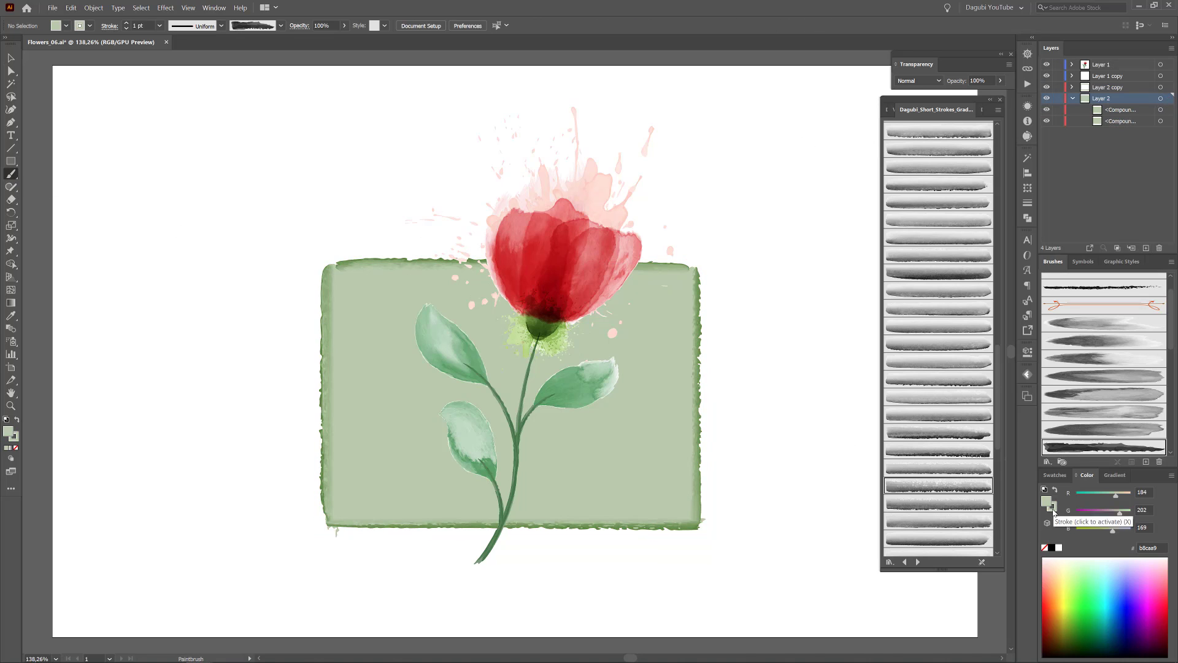
click(919, 80)
click(908, 120)
click(905, 562)
click(904, 561)
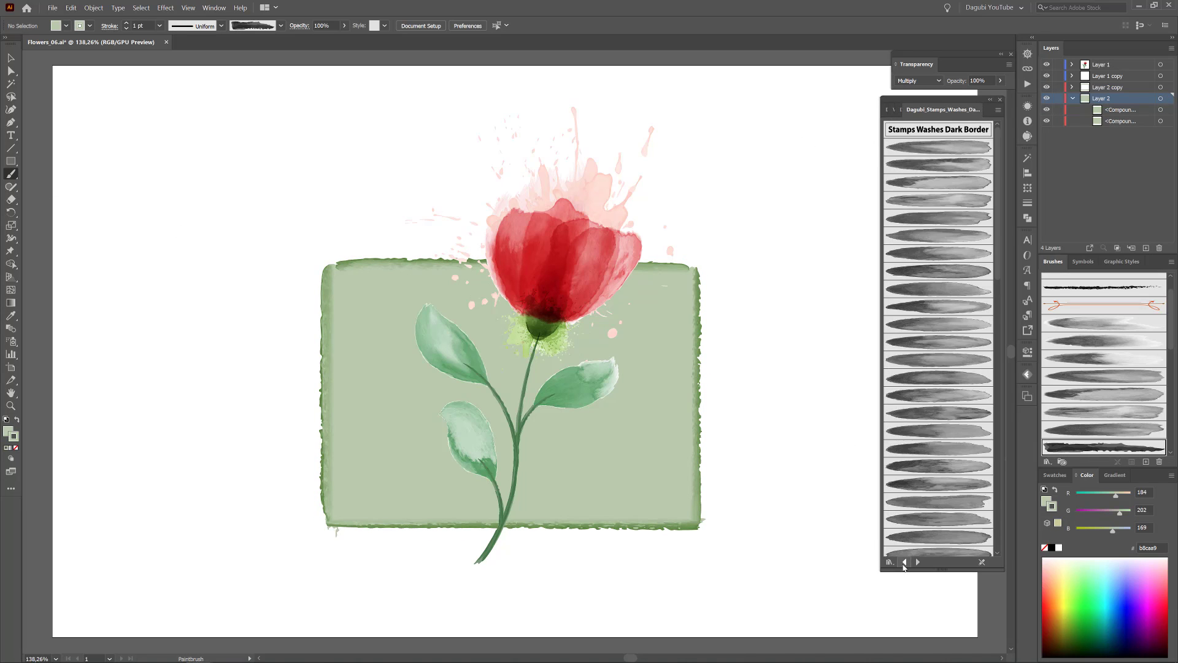
click(905, 562)
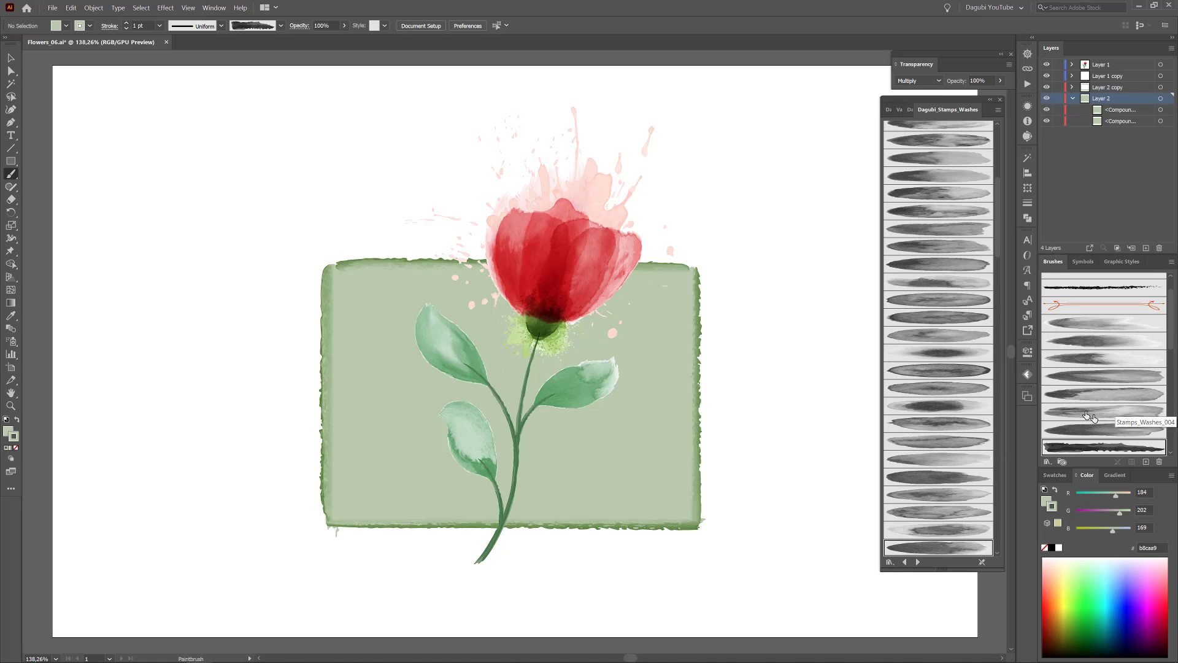
click(1091, 341)
drag(438, 408, 455, 392)
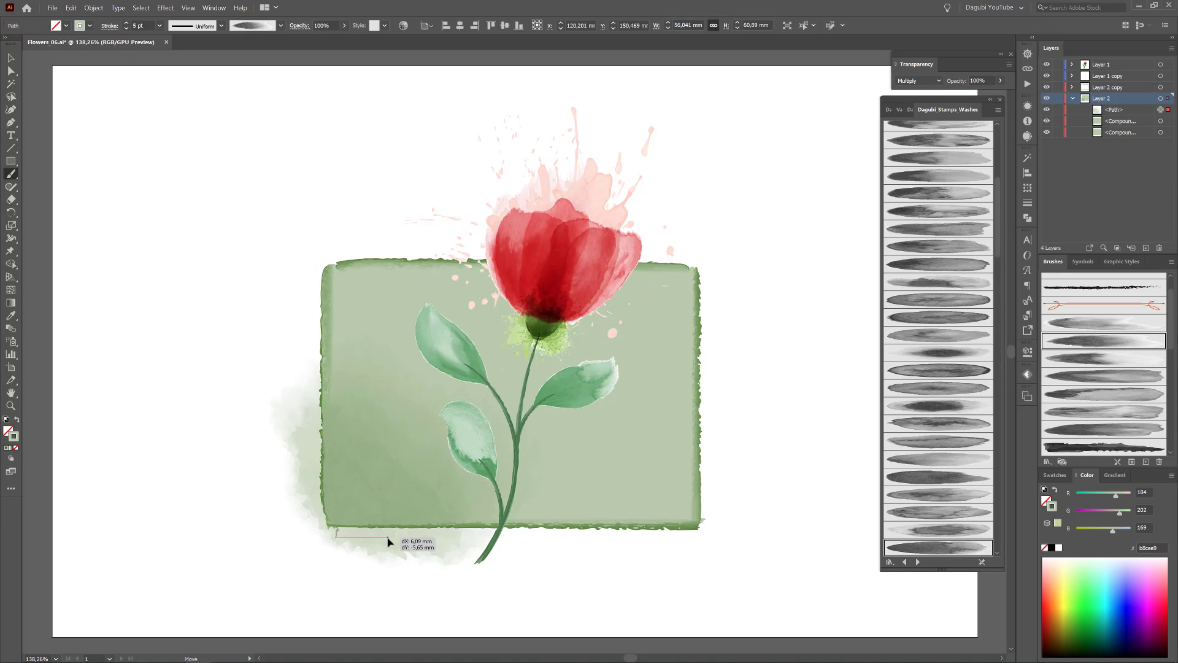
Move the wash stroke beneath the duplicated rectangle and use that rectangle as its clipping mask.
drag(1133, 121, 1135, 106)
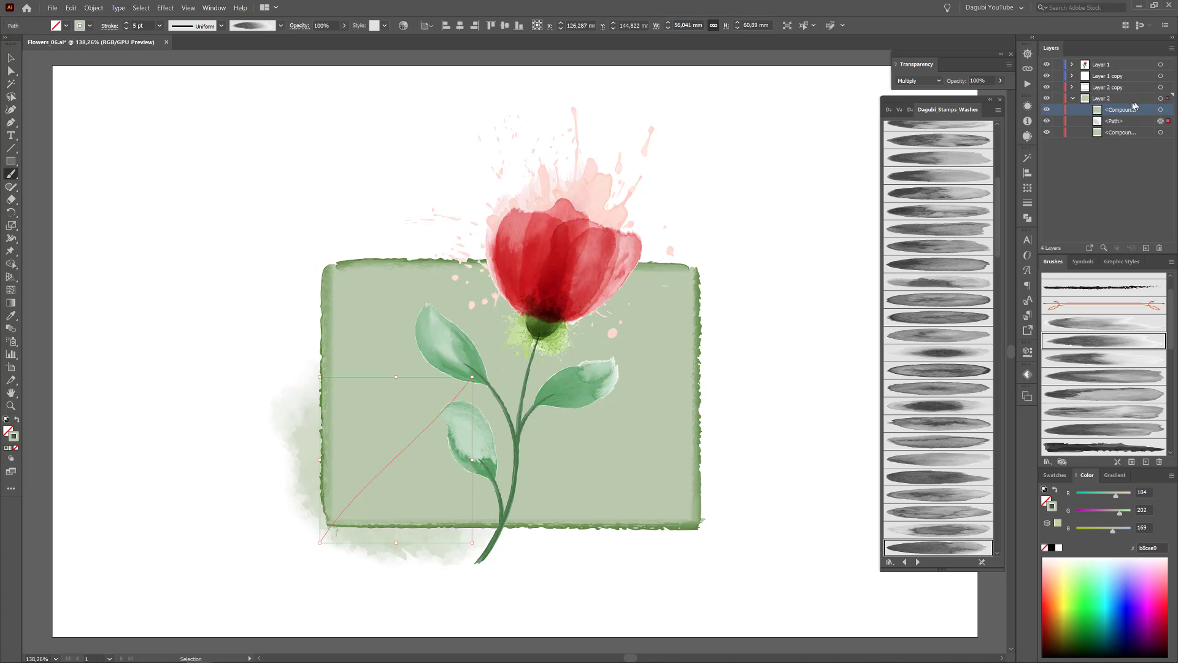
click(141, 7)
click(153, 36)
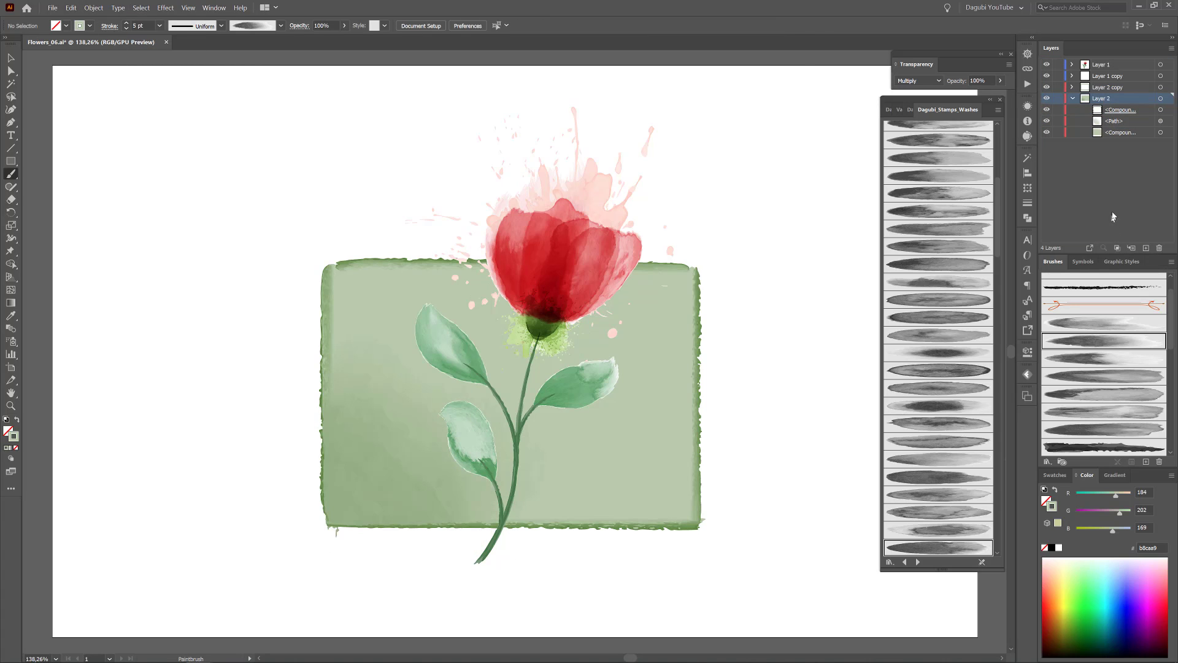
Darken the masked wash stroke's color to 7e9f63.
click(1122, 121)
drag(1114, 516, 1111, 515)
key(ctrl+shift+a)
Paint a larger diagonal stroke, about 96 by 83 mm, from the rectangle's lower-left corner with a different Stamps Washes brush.
scroll(930, 537, down, 10)
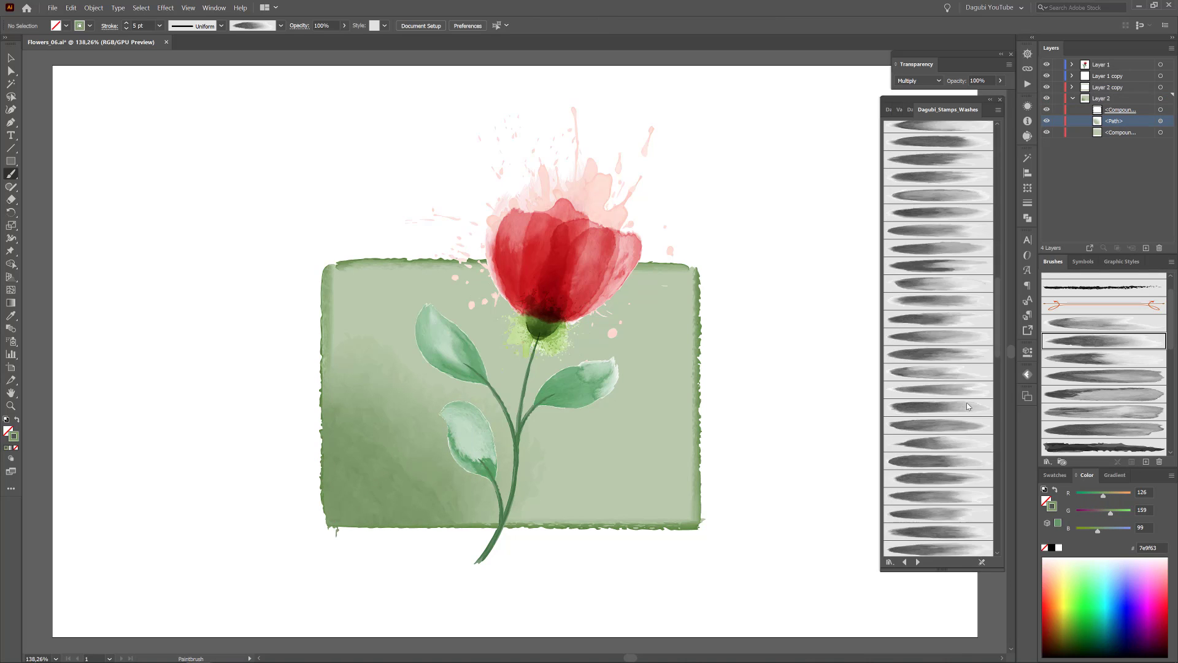
click(888, 520)
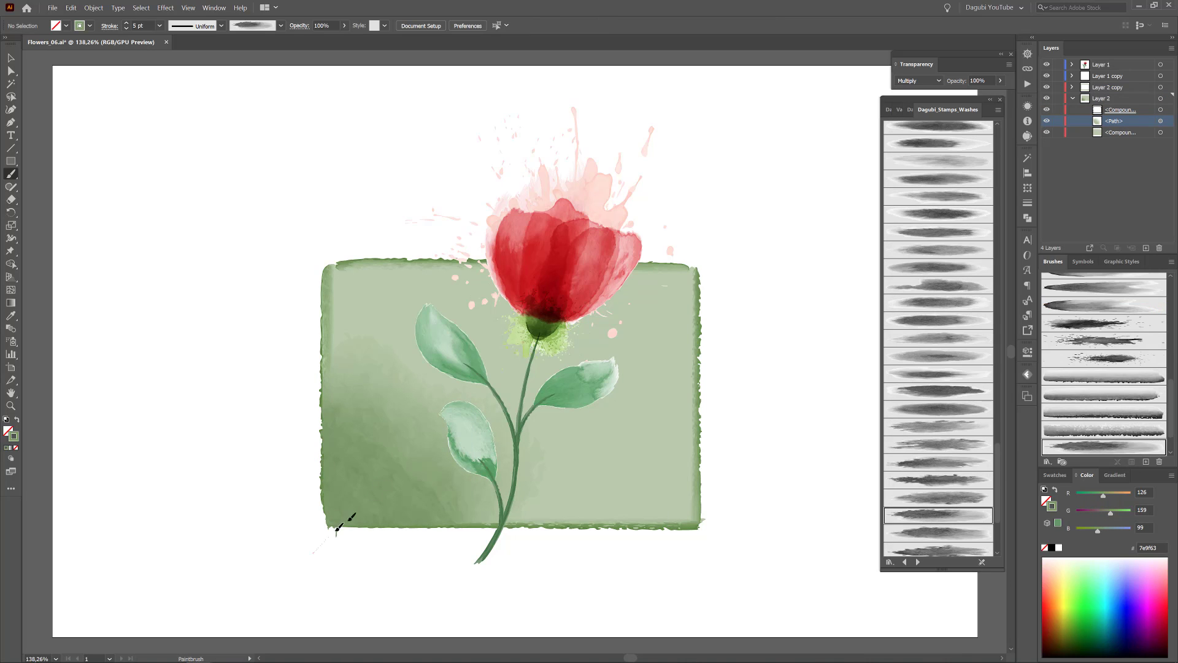
drag(338, 528, 530, 370)
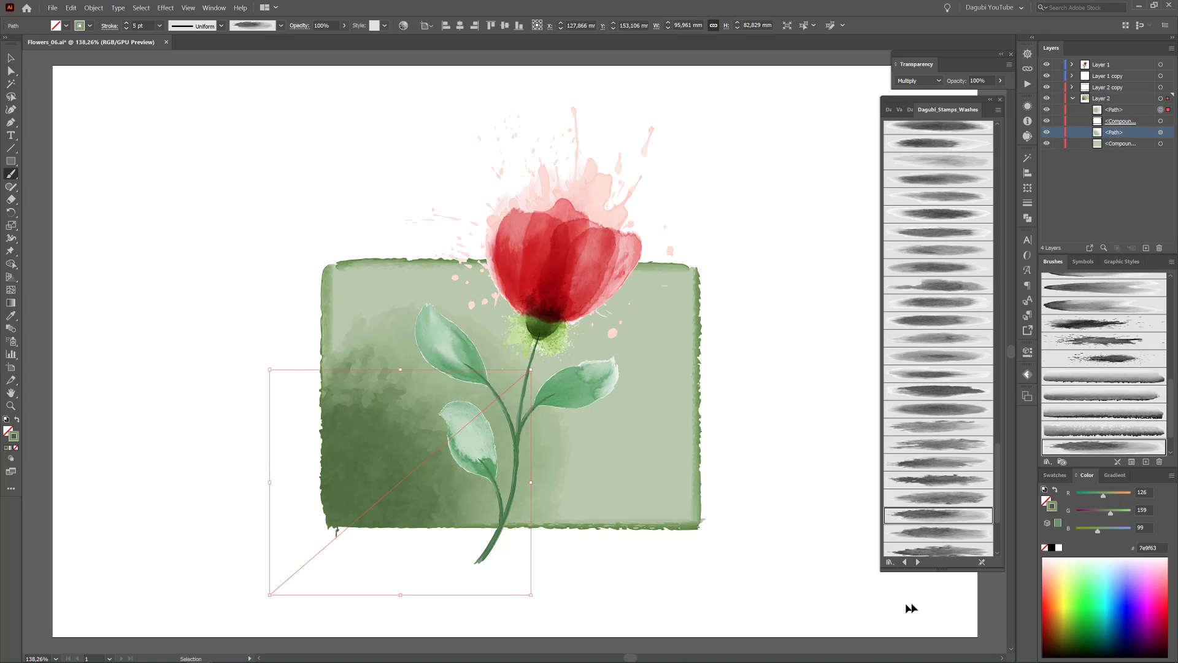
Lock all existing layers and add a new layer above Layer 1.
key(ctrl+shift+a)
click(1073, 100)
mouse_move(1059, 87)
mouse_down()
mouse_move(1059, 101)
mouse_move(1059, 77)
mouse_up()
click(1123, 65)
click(1146, 248)
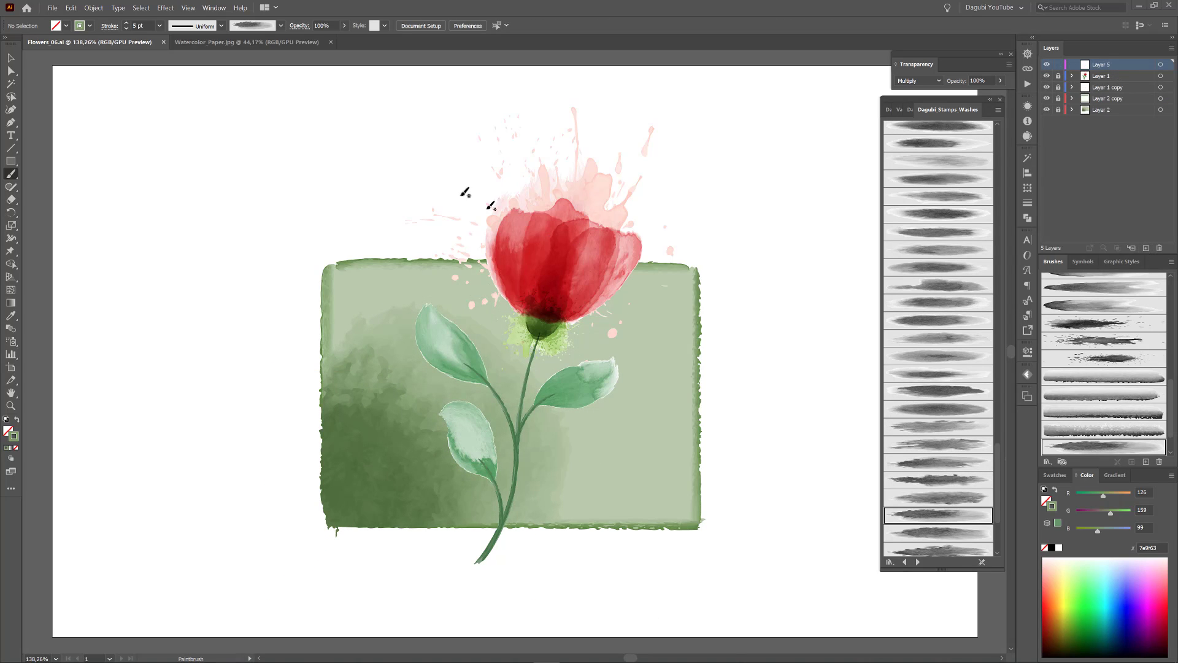
Copy the paper texture image from Watercolor_Paper.jpg and paste it onto the new layer of Flowers_06.ai.
click(235, 43)
key(v)
scroll(533, 296, down, 3)
click(539, 238)
click(69, 8)
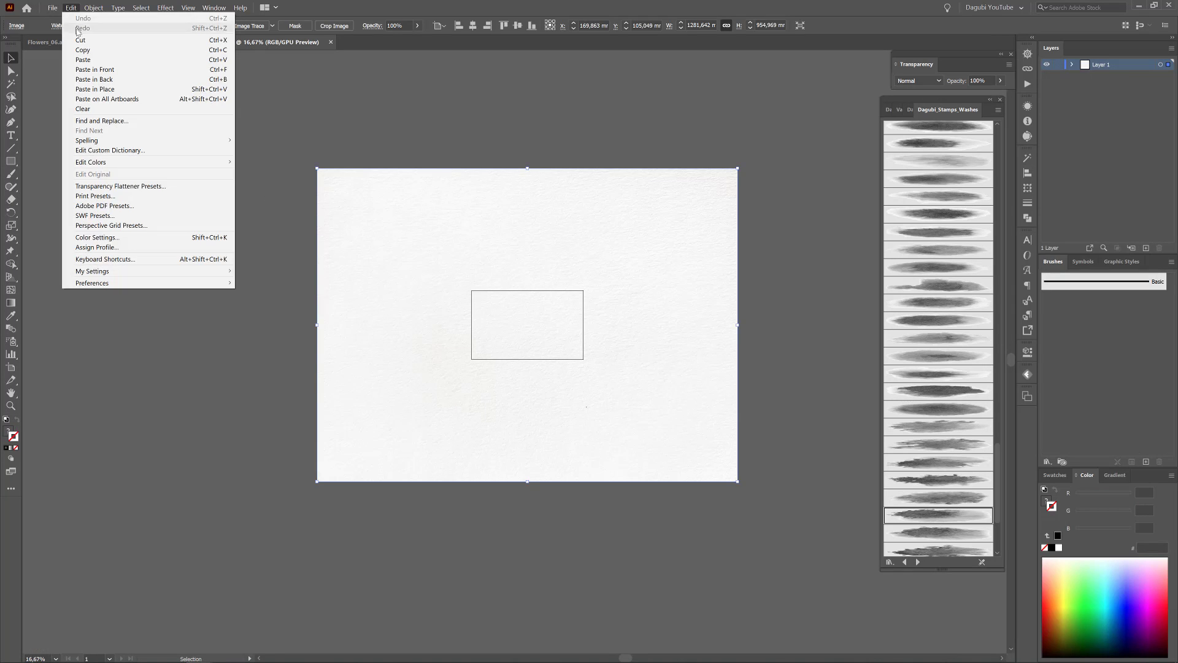
click(69, 50)
click(61, 44)
scroll(557, 370, down, 3)
click(70, 9)
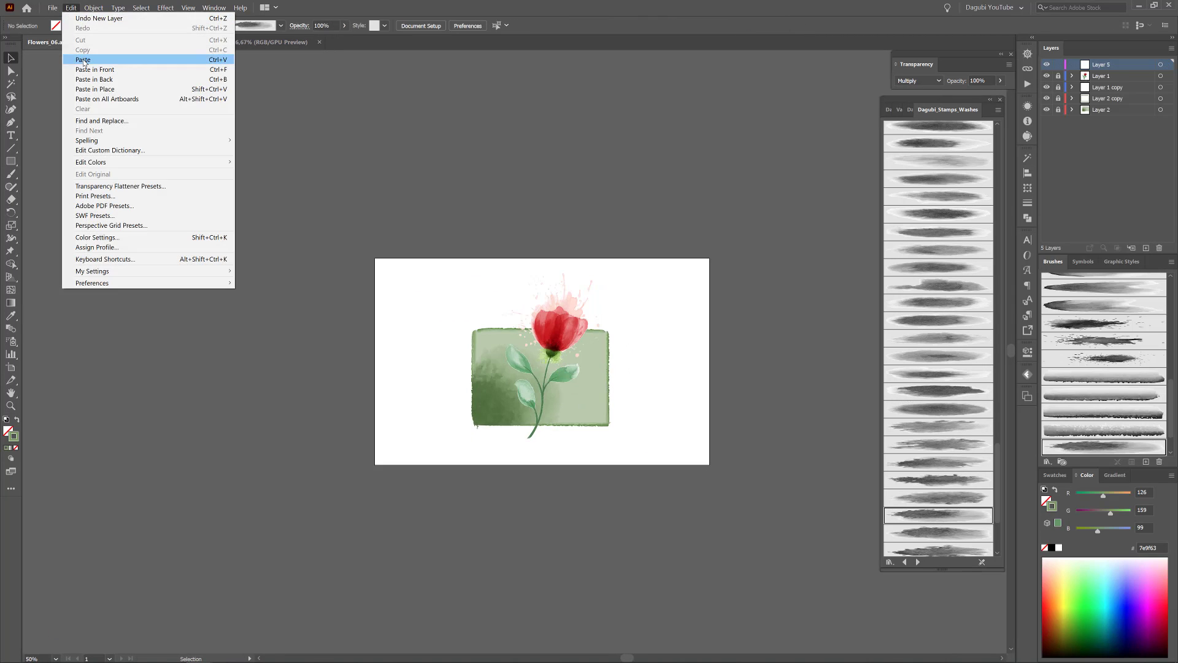
click(71, 60)
Scale the pasted paper texture down to about 347 by 258 mm and position it so it covers the artboard.
scroll(507, 322, down, 2)
drag(826, 100, 609, 264)
drag(426, 403, 436, 394)
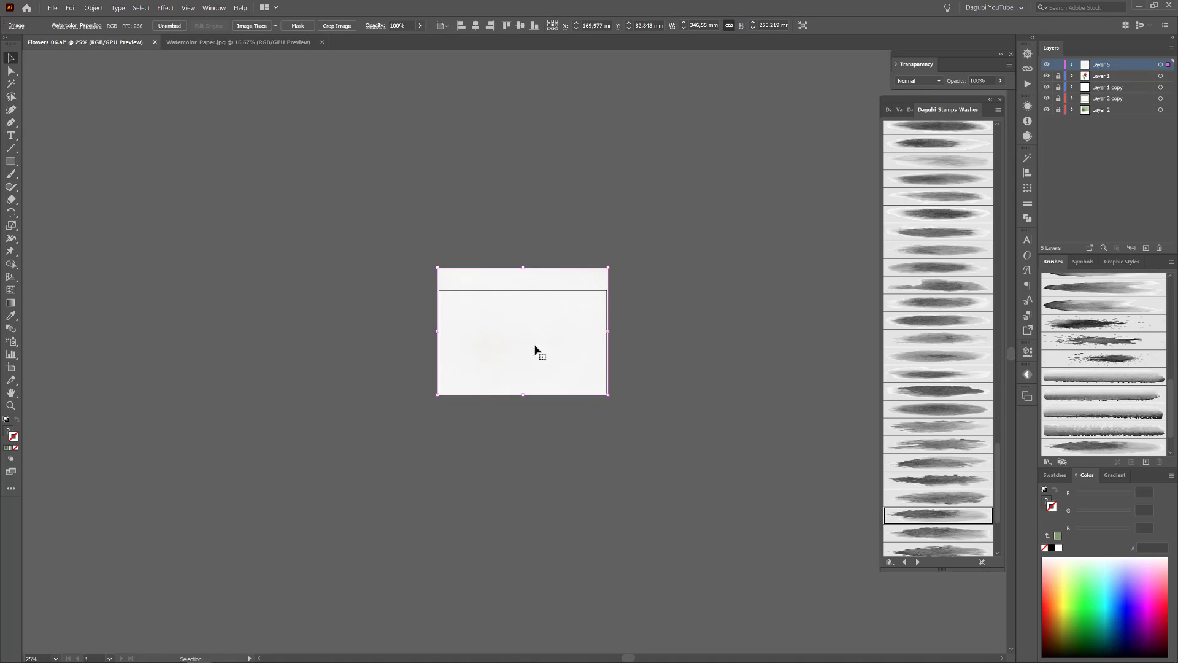
key(ctrl+0)
drag(652, 340, 642, 386)
drag(643, 386, 647, 366)
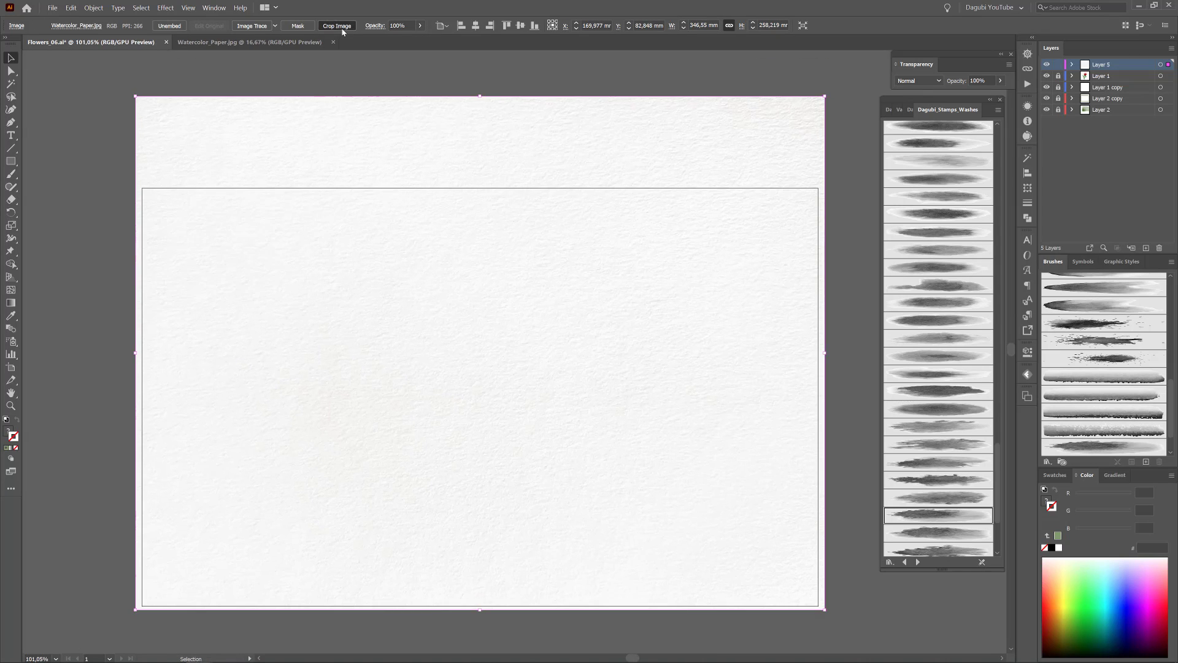
Crop the paper texture image to the artboard's edges, about 340 by 210 mm.
click(342, 31)
drag(139, 110, 143, 189)
drag(519, 606, 815, 603)
click(361, 26)
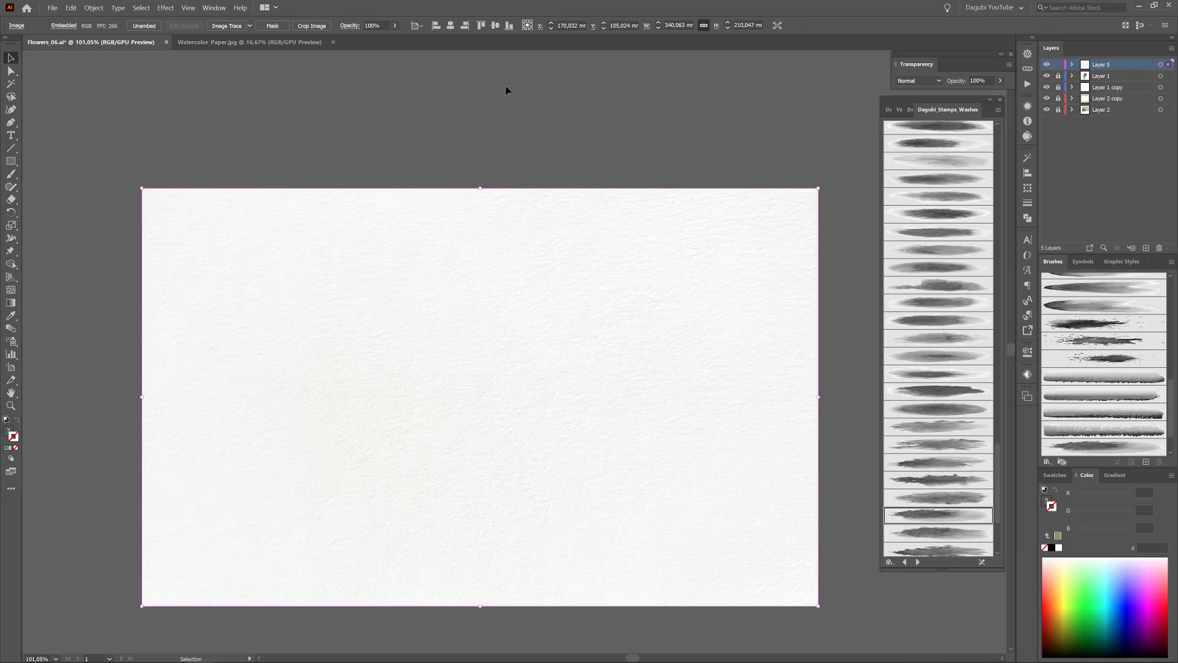
Set the paper texture layer's blending mode to Multiply and lock the layer.
click(1160, 65)
click(919, 80)
click(915, 118)
scroll(595, 421, up, 5)
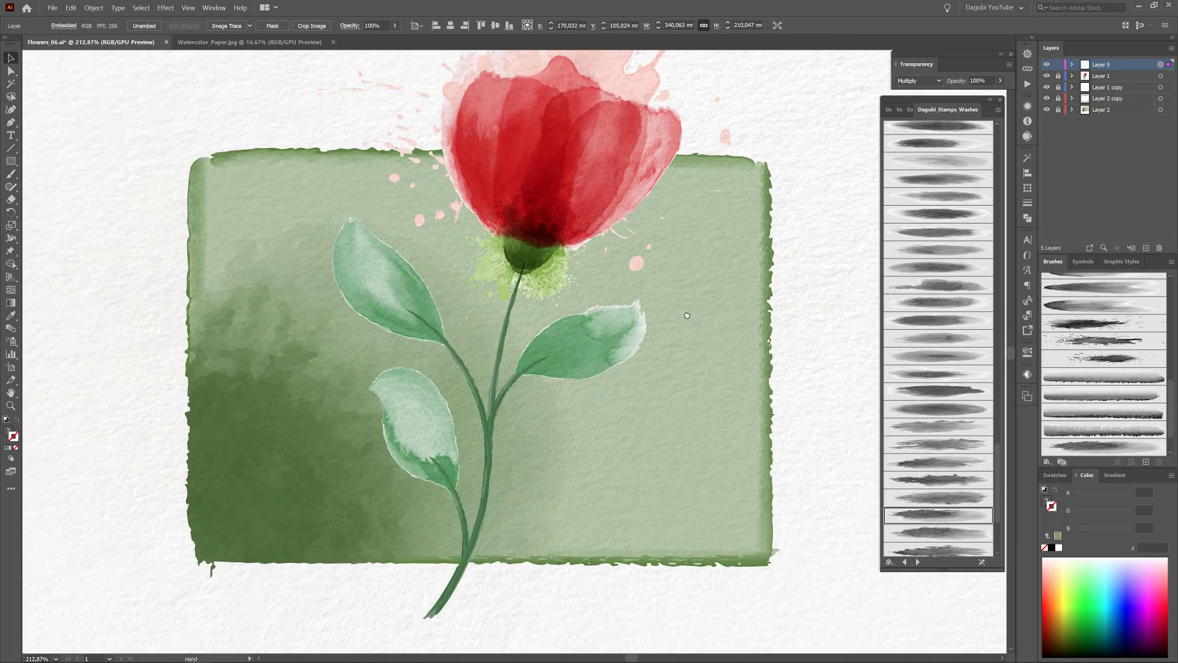
drag(701, 396, 622, 415)
click(1058, 65)
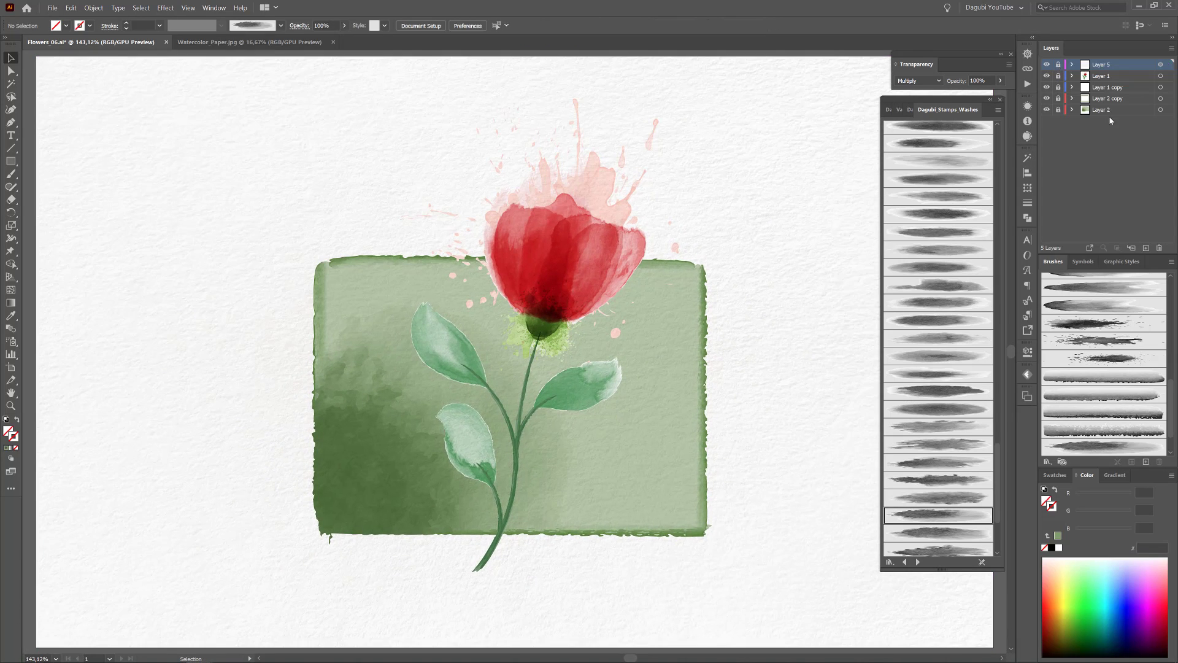
Add a layer beneath the paper layer and paint a white 1 pt splatter with Normal blending beside the stem base.
drag(1110, 84, 1108, 82)
click(889, 109)
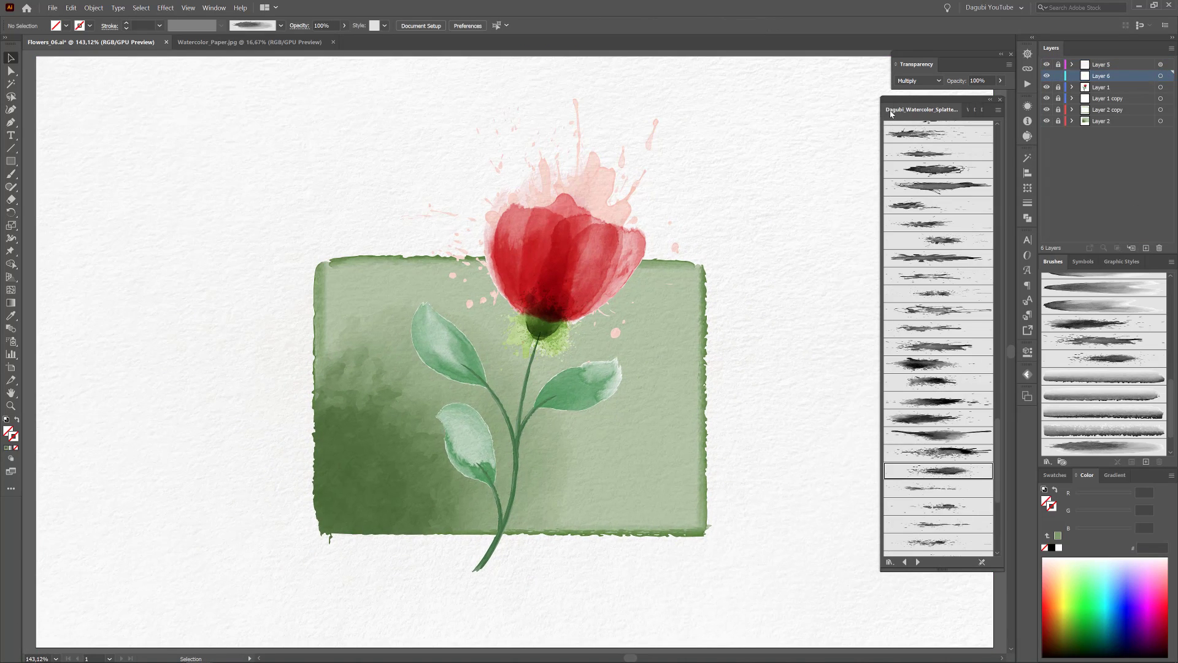
scroll(939, 344, up, 5)
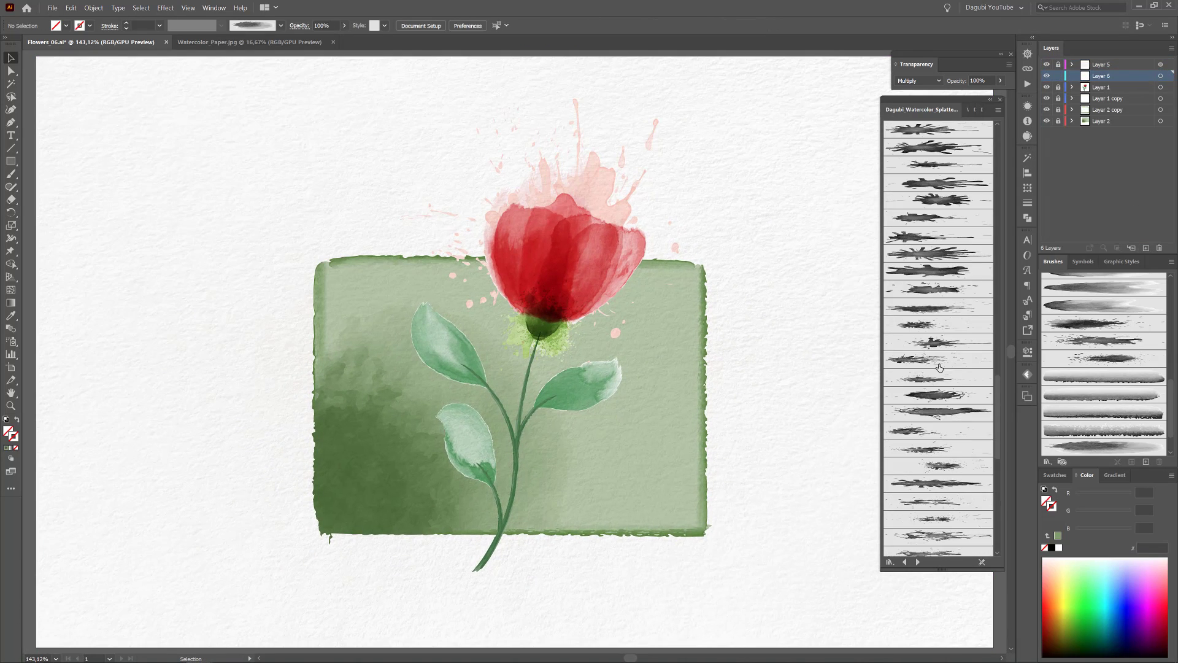
click(930, 254)
click(918, 81)
click(909, 82)
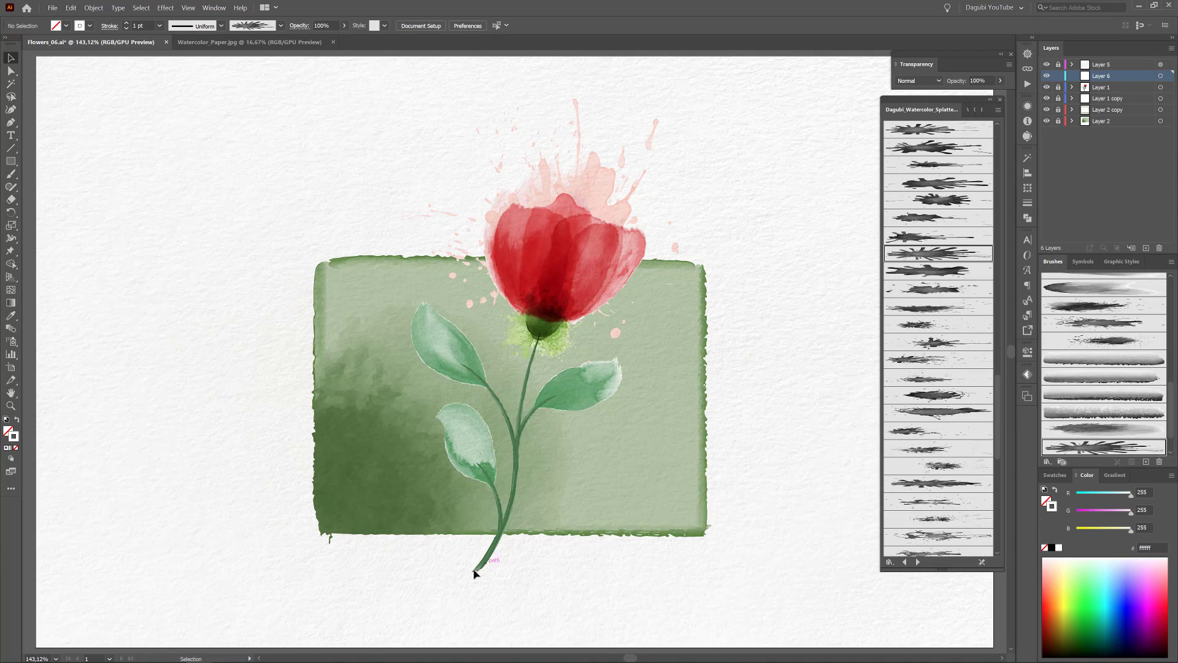
mouse_move(463, 547)
mouse_down()
mouse_move(460, 526)
mouse_move(478, 528)
mouse_up()
ctrl+click(856, 207)
Paint a green 7aa86d splatter with Multiply blending over the stem base, using a different watercolor splatter brush.
click(1078, 629)
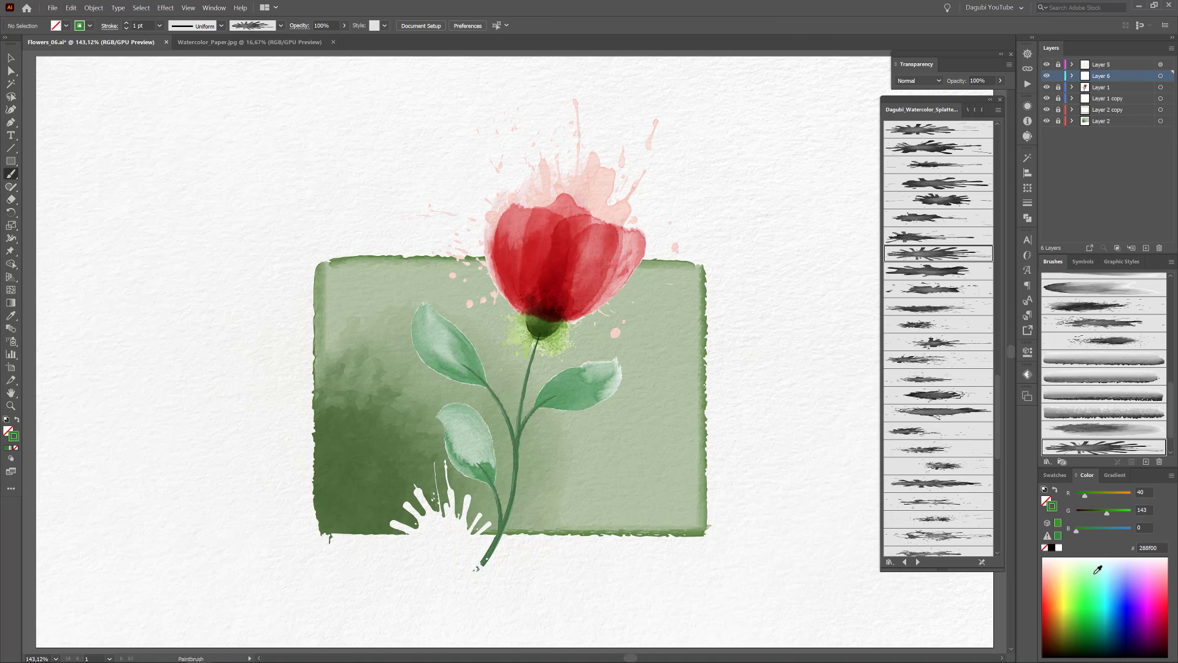
drag(1108, 514, 1098, 521)
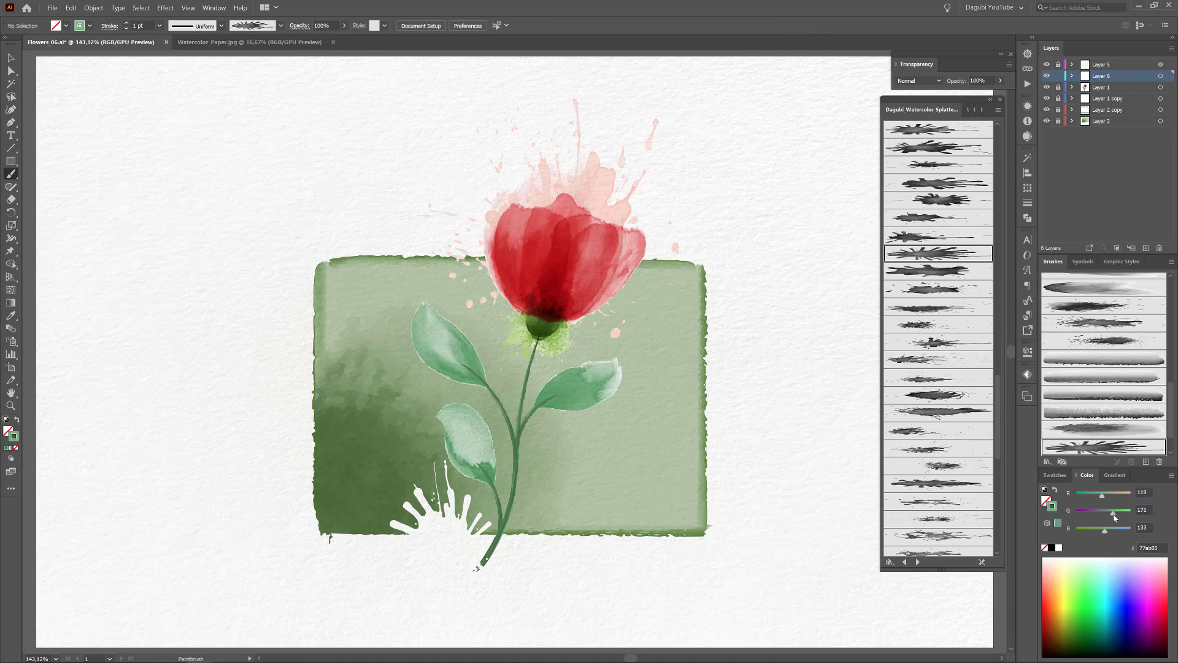
click(917, 80)
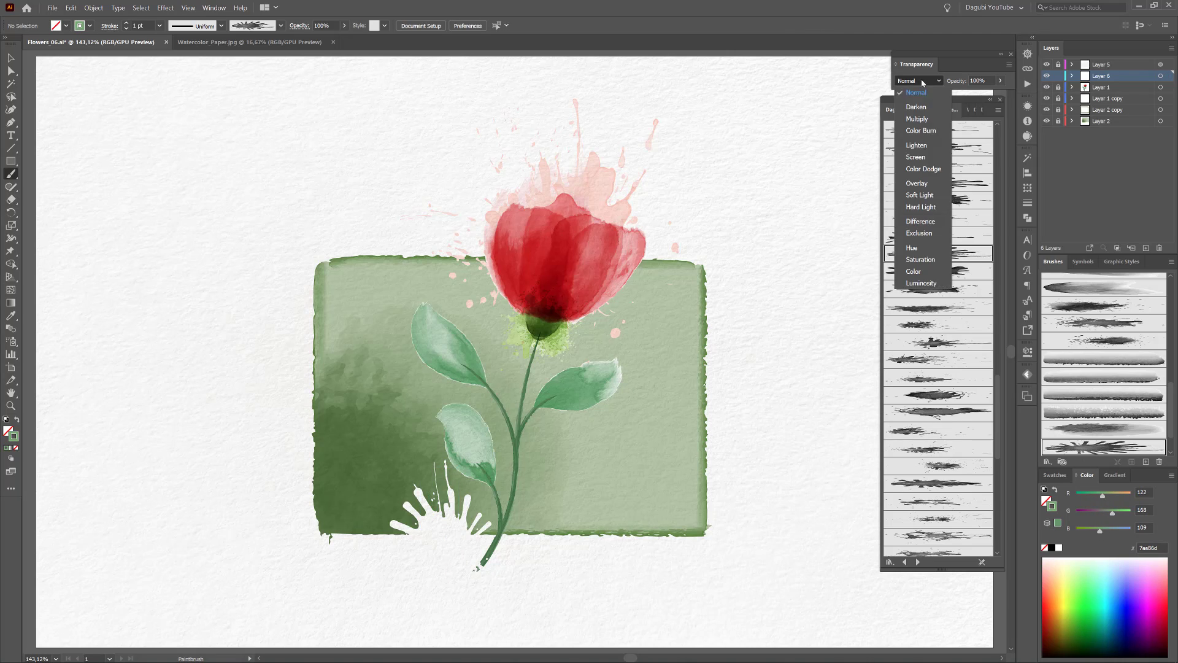
click(925, 121)
drag(1001, 406, 964, 299)
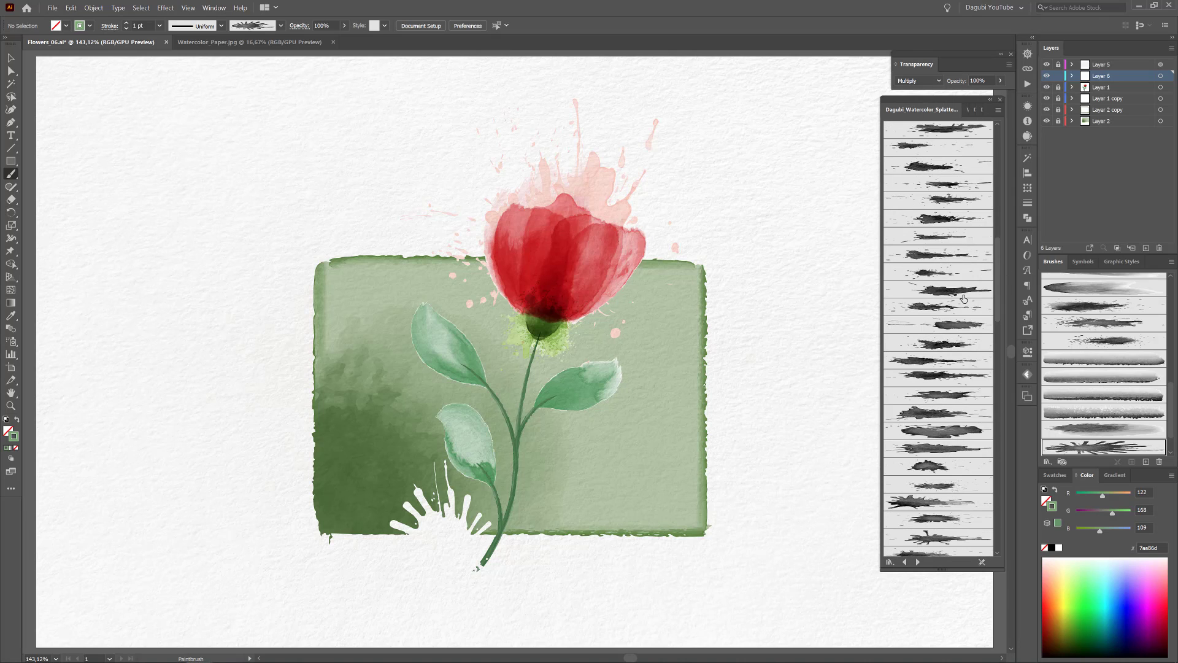
click(943, 309)
drag(520, 421, 546, 546)
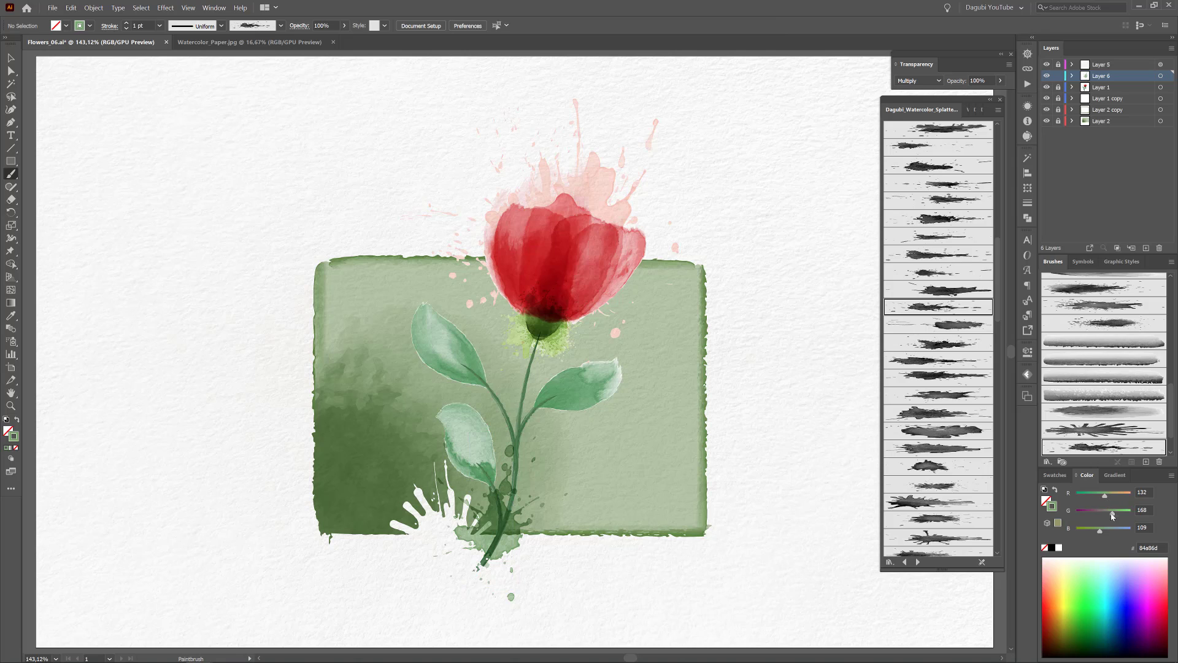
Layer two more splatters in 84b66d over the stem base, each with a different splatter brush, the first about 19 by 54 mm.
click(958, 332)
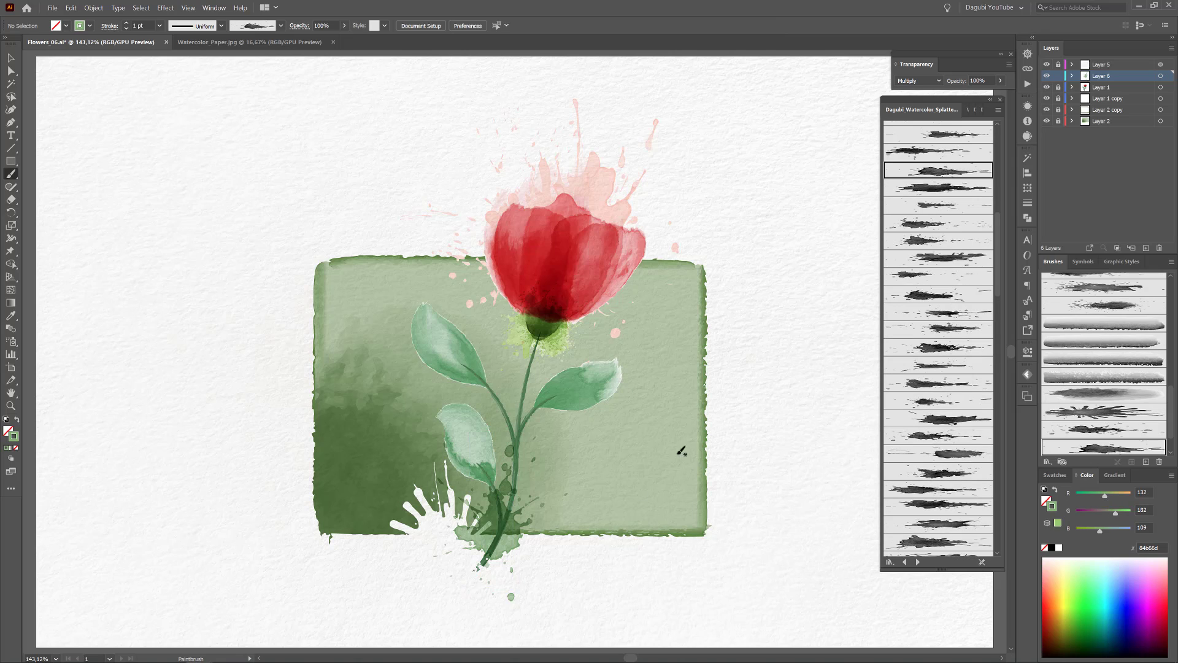
mouse_move(541, 507)
mouse_down()
mouse_move(534, 500)
mouse_move(515, 526)
mouse_move(529, 531)
mouse_up()
scroll(939, 369, down, 8)
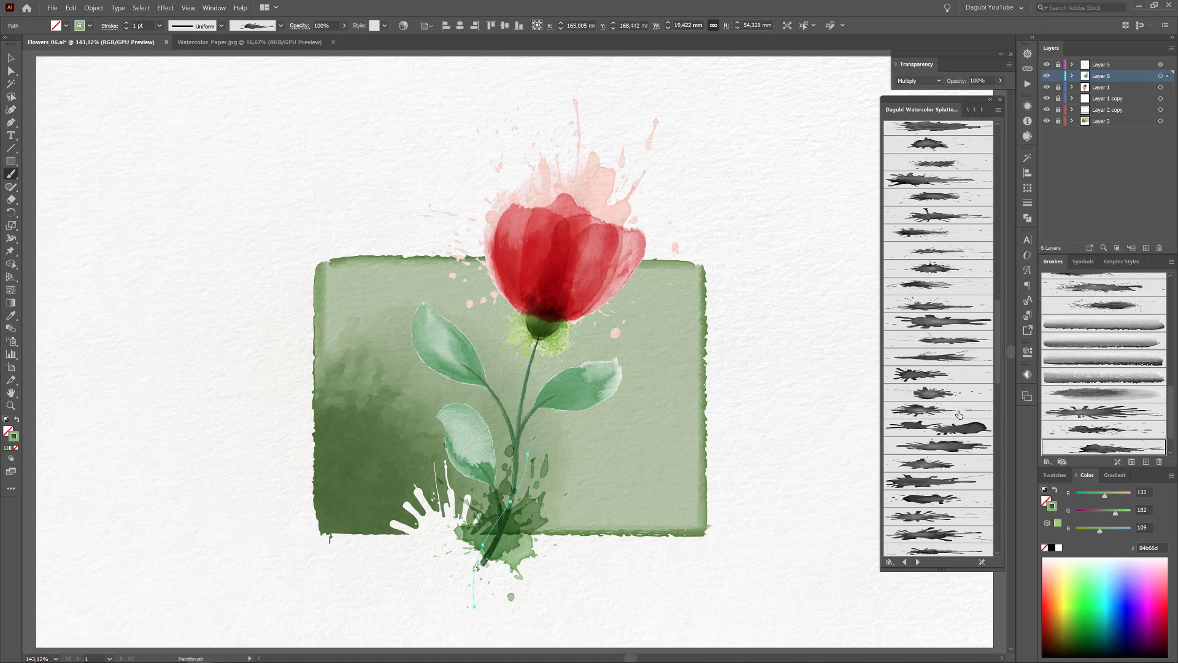
click(929, 411)
drag(458, 564, 484, 526)
ctrl+click(920, 606)
Scatter green droplets around the stem base and to its right with a fine droplet splatter brush.
scroll(1138, 339, up, 3)
scroll(1138, 342, down, 5)
scroll(940, 391, down, 5)
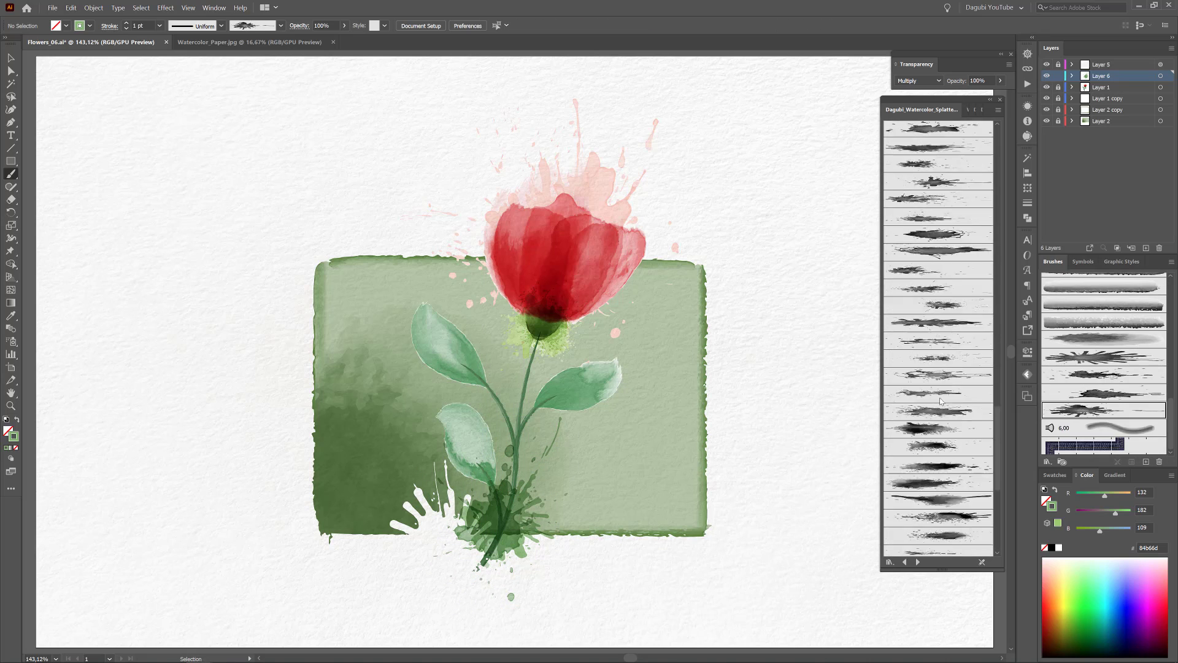
click(958, 440)
mouse_move(598, 471)
mouse_down()
mouse_move(653, 428)
mouse_move(566, 479)
mouse_up()
ctrl+click(834, 594)
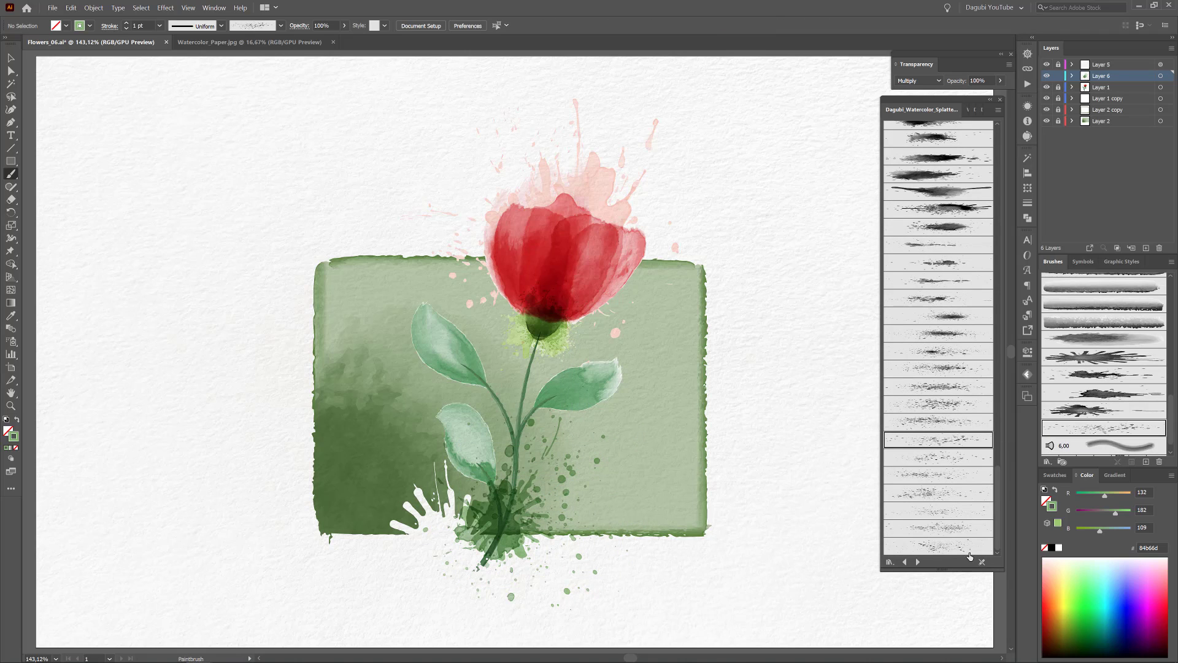
Paint a droplet stroke about 46 by 34 mm across the stem below the flower head and color it cyan 87ffff.
click(1113, 577)
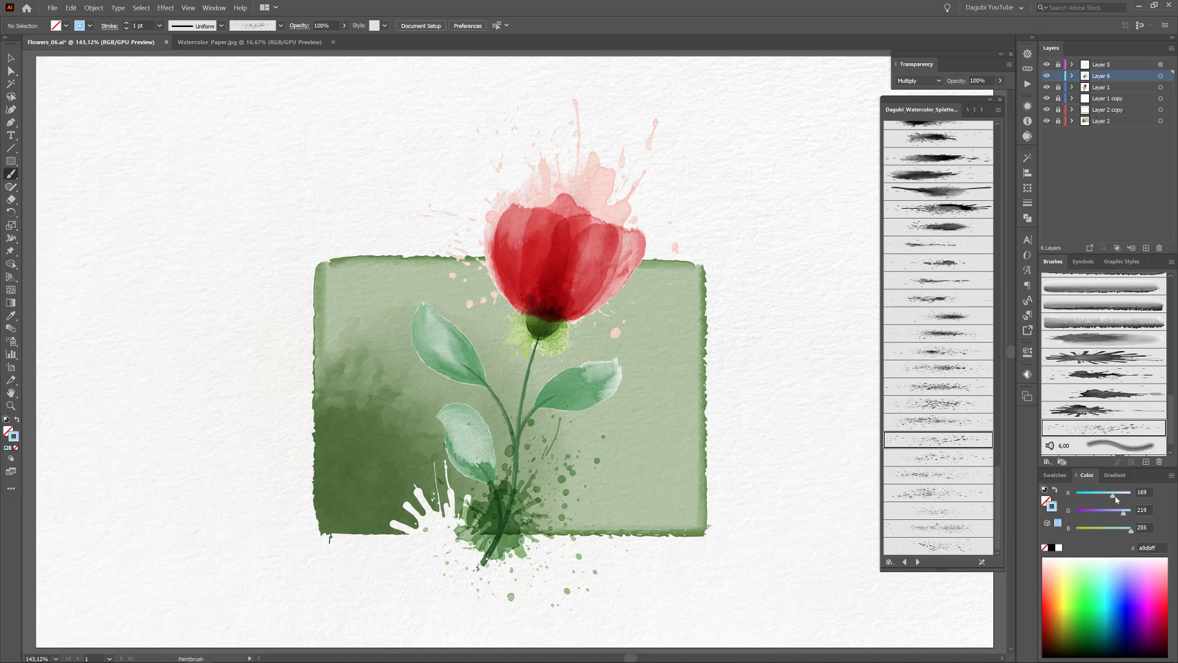
drag(565, 368, 491, 331)
click(1132, 513)
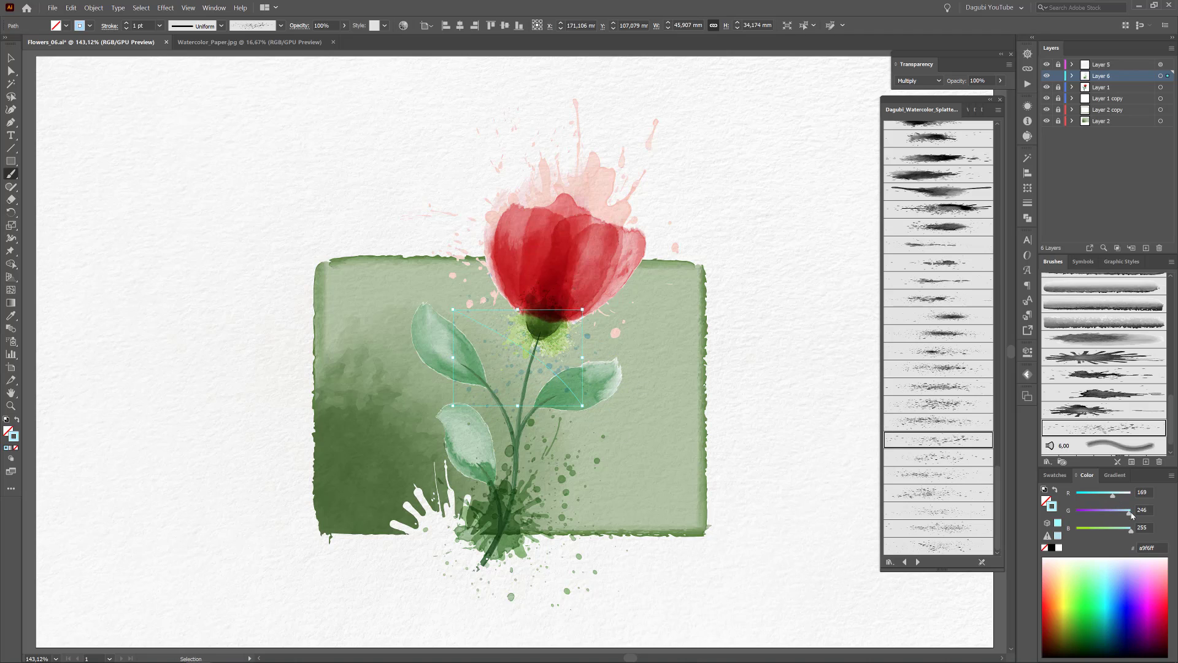
key(ctrl+shift+a)
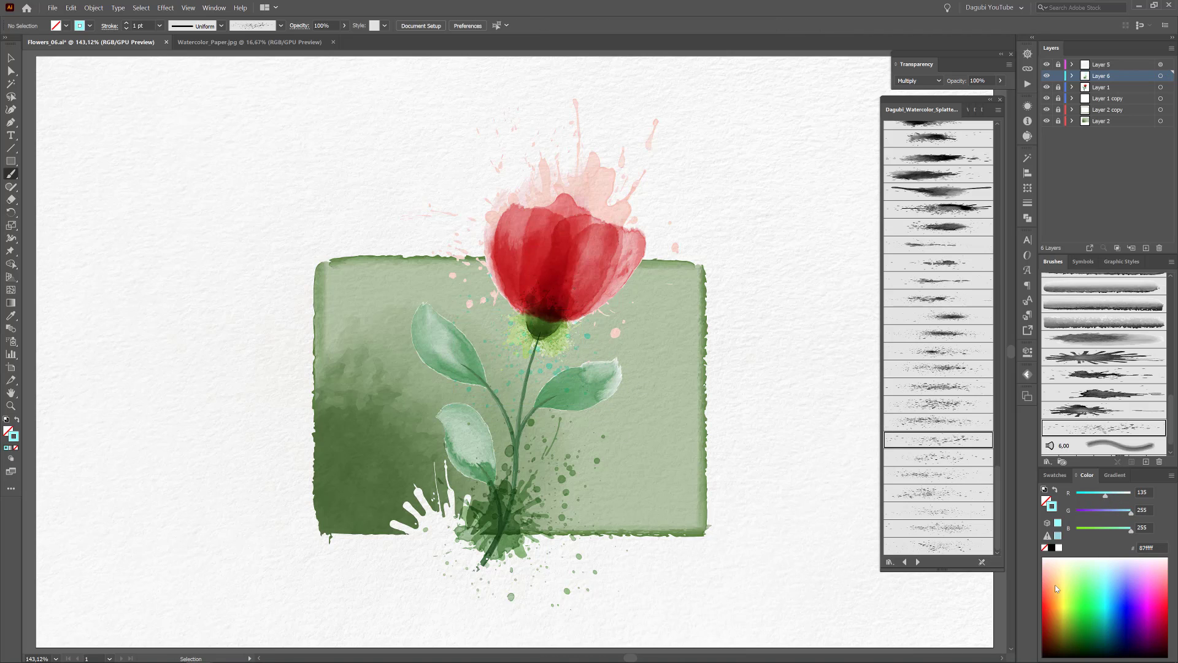
Paint a white speckle stroke about 56 by 40 mm over the rectangle's right part and set its blending to Normal.
click(1056, 549)
click(967, 406)
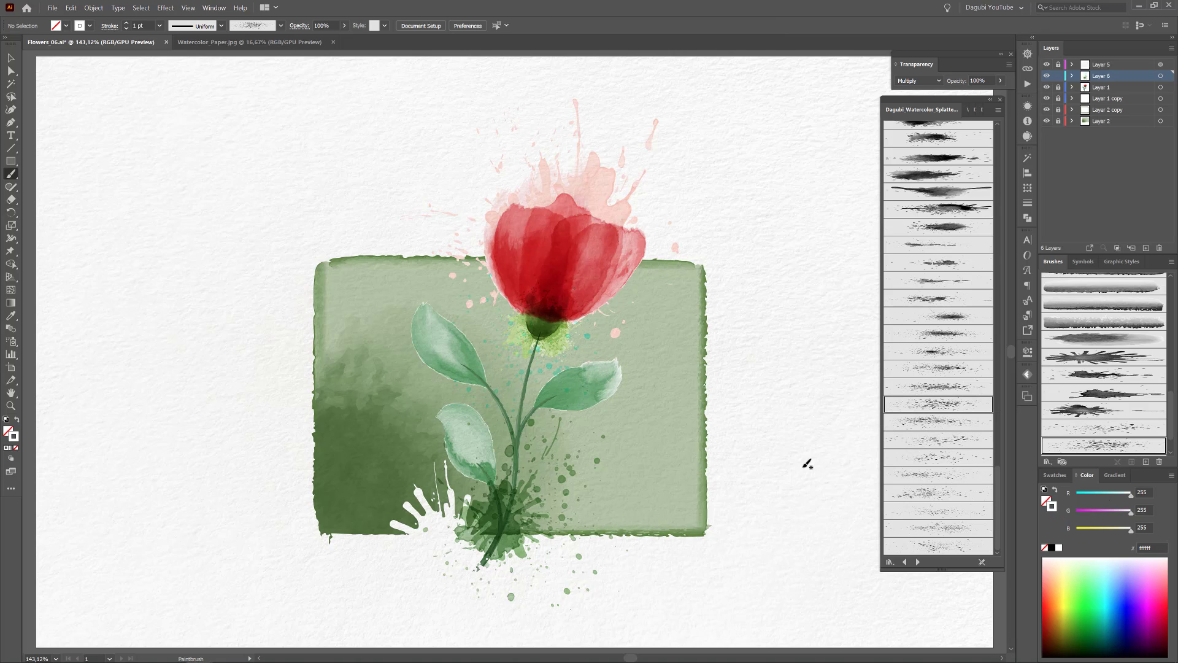
drag(605, 377, 761, 488)
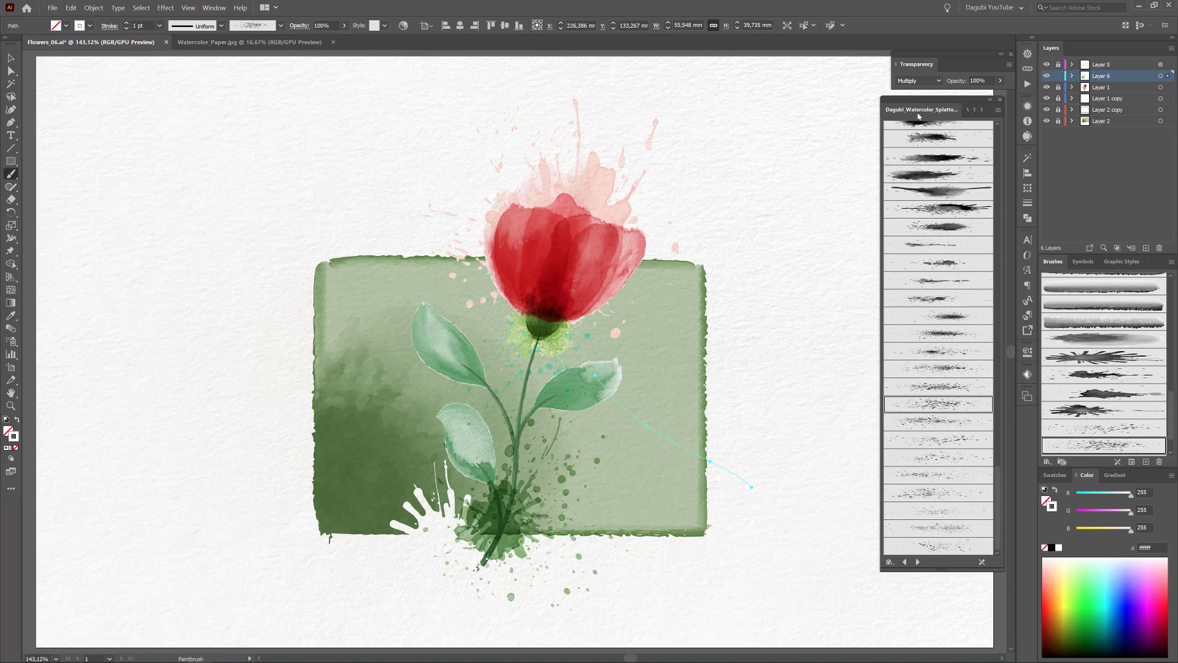
click(919, 81)
click(917, 93)
Scale down the white speckles and shift them toward the rectangle's right edge.
drag(657, 465, 664, 464)
drag(761, 376, 726, 402)
click(127, 24)
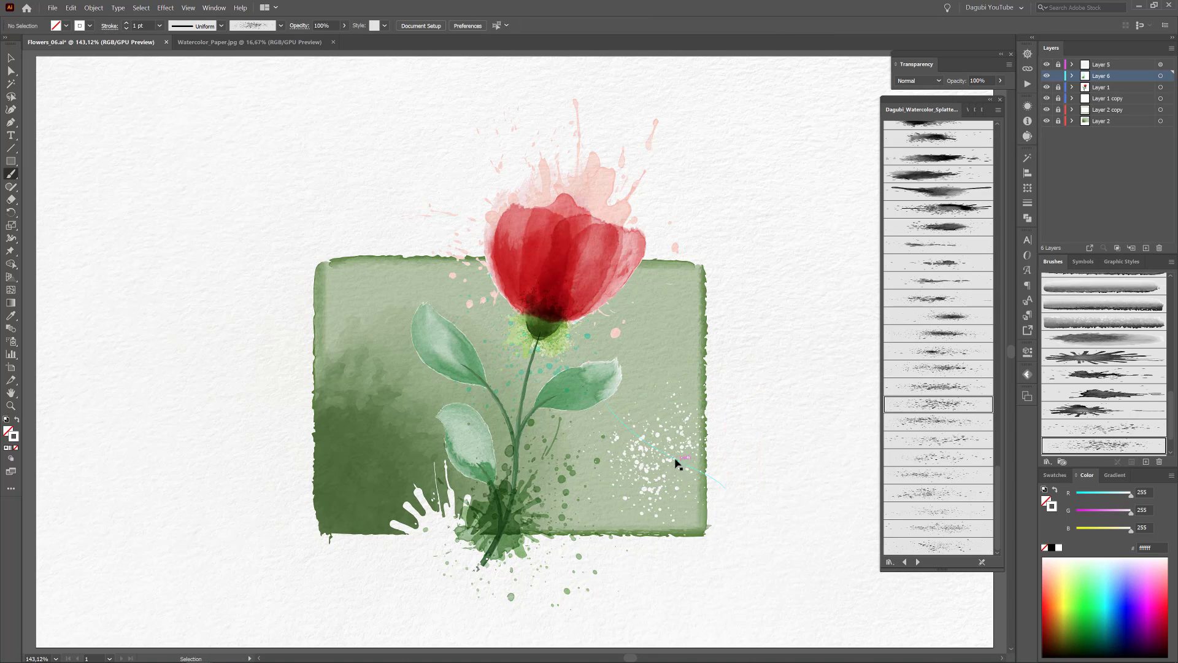
drag(676, 464, 711, 458)
ctrl+click(813, 573)
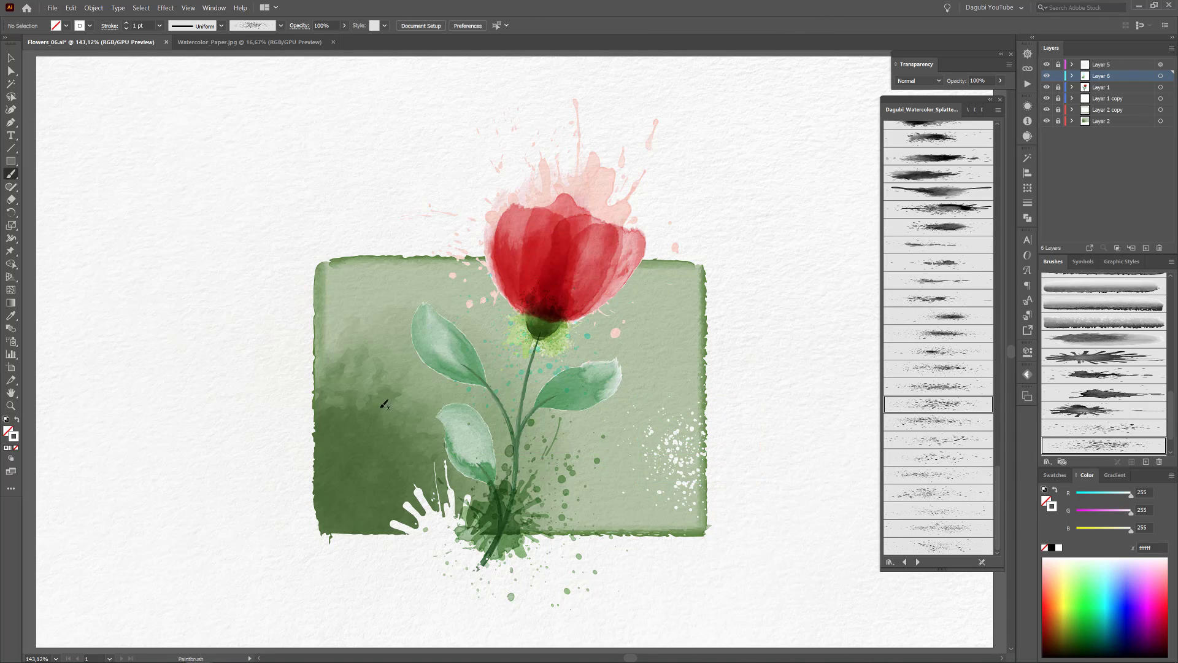
Paint a second cluster of white speckles over the dark wash on the rectangle's left side and adjust its fit.
drag(385, 451, 328, 319)
drag(261, 369, 286, 422)
ctrl+click(826, 139)
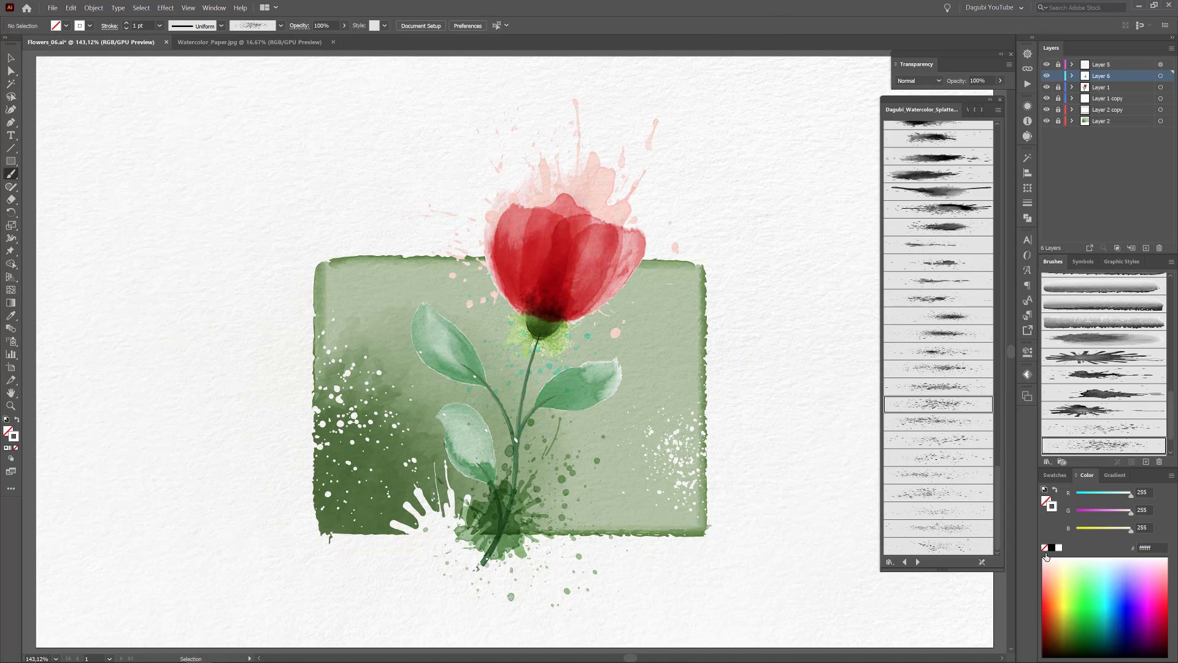
Paint c00500 red droplets over the flower's right petals, scale the stroke to about 12 by 56 mm, and apply Multiply blending.
click(1043, 601)
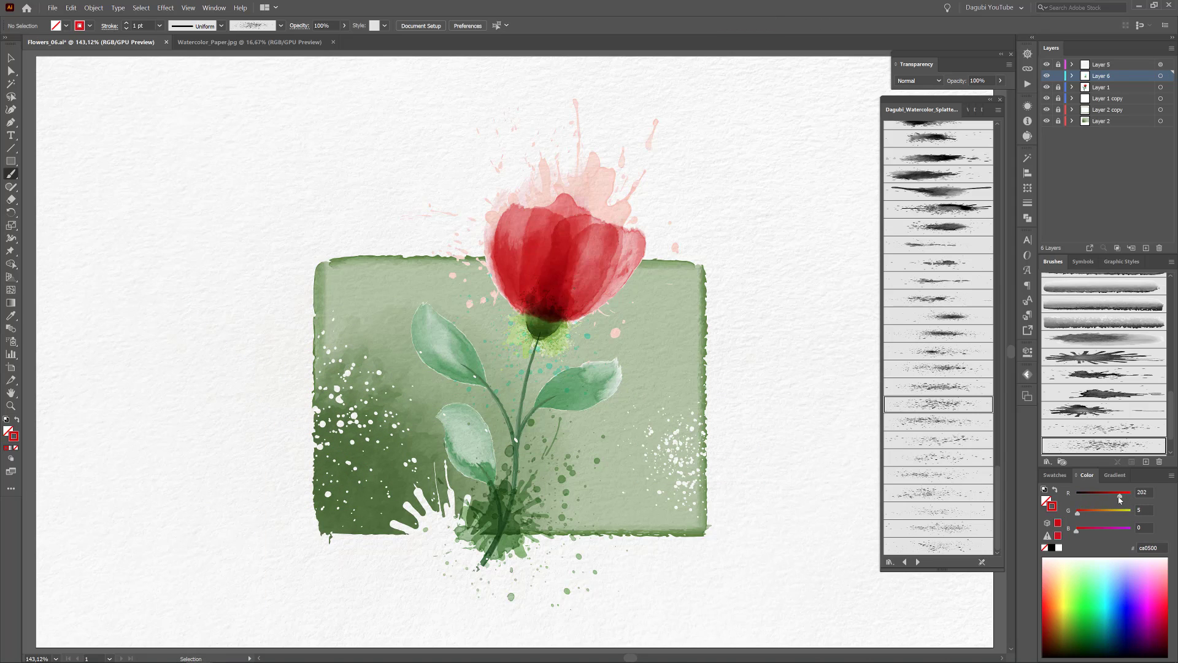
click(1125, 429)
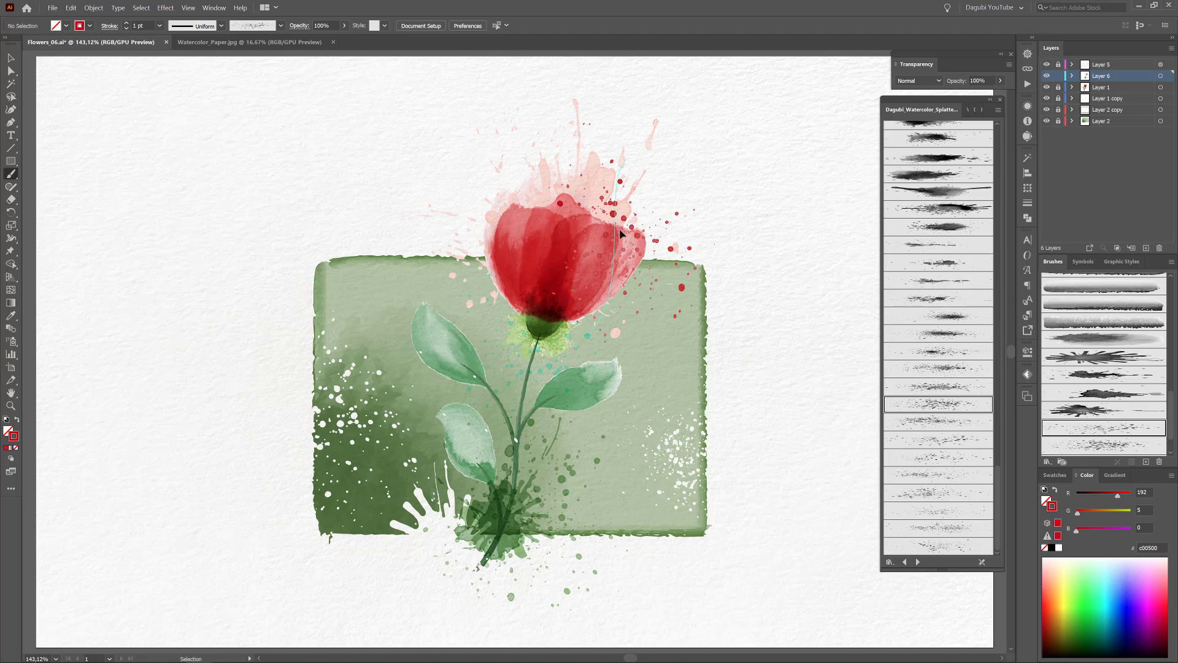
drag(620, 232, 614, 249)
drag(614, 183, 610, 200)
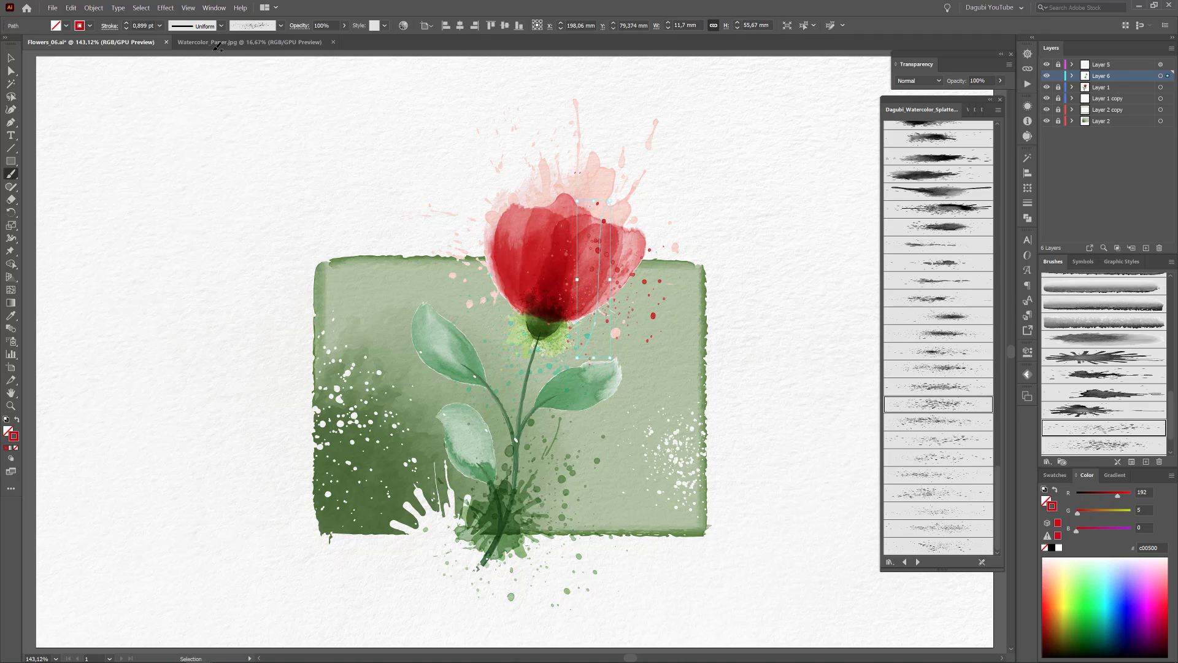
key(b)
click(919, 81)
click(919, 121)
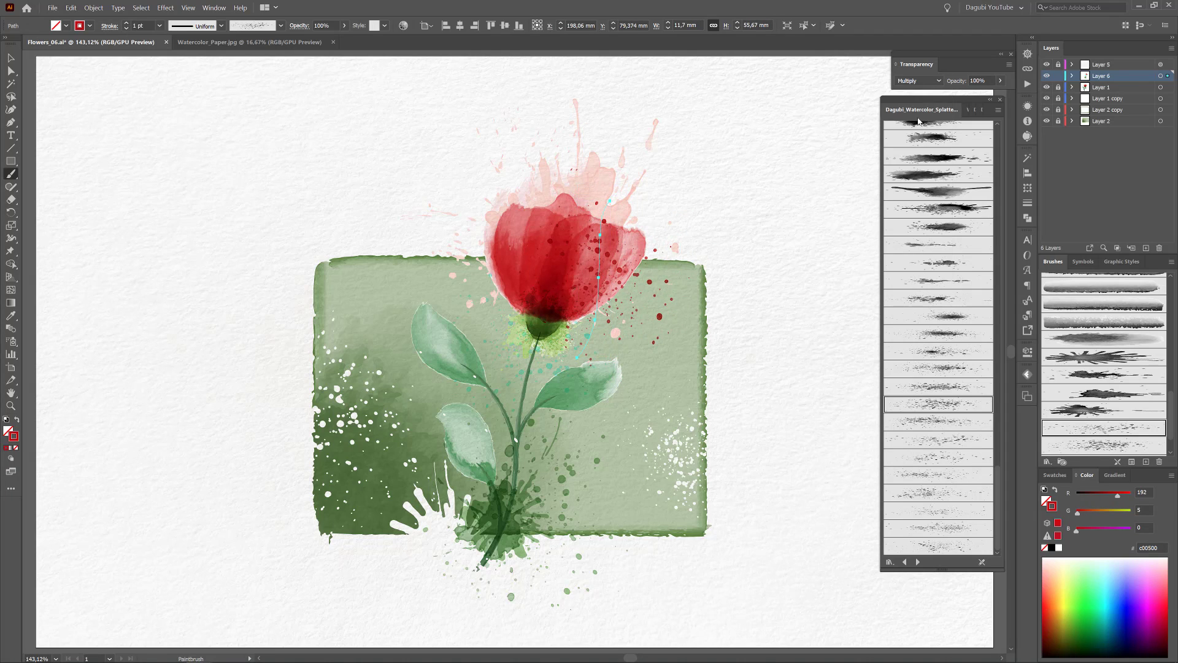
key(ctrl+shift+a)
Paint a wash stroke about 31 by 17 mm along the right leaf and color it green 8bd342.
drag(1172, 404, 1173, 302)
click(1099, 332)
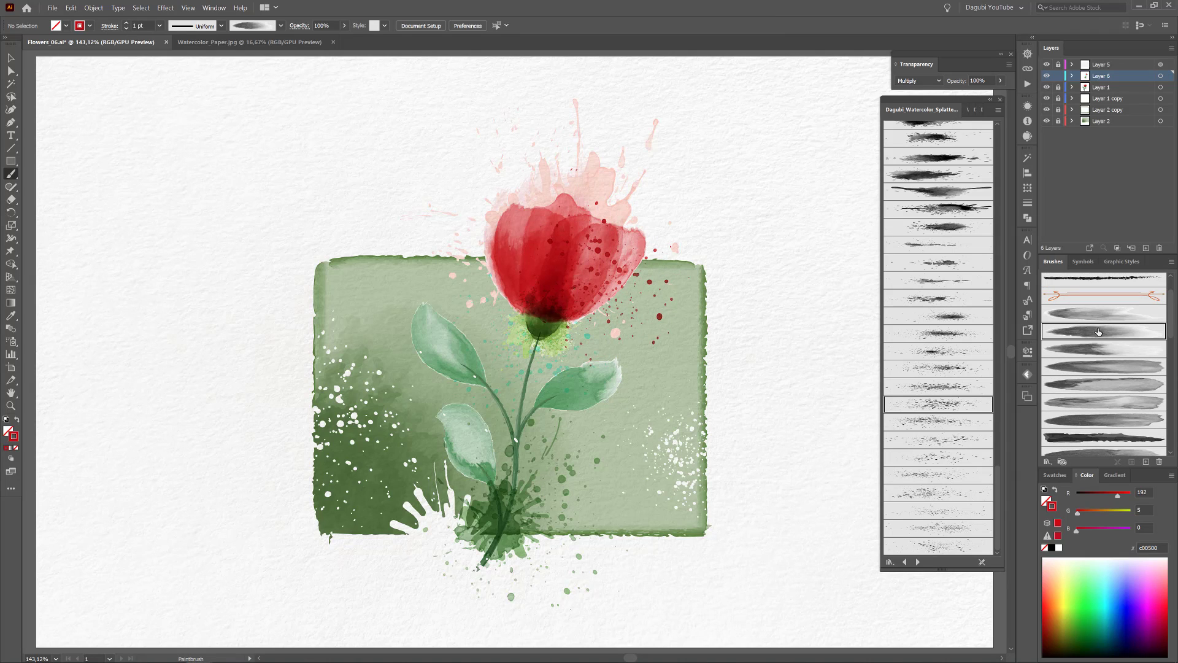
click(1078, 605)
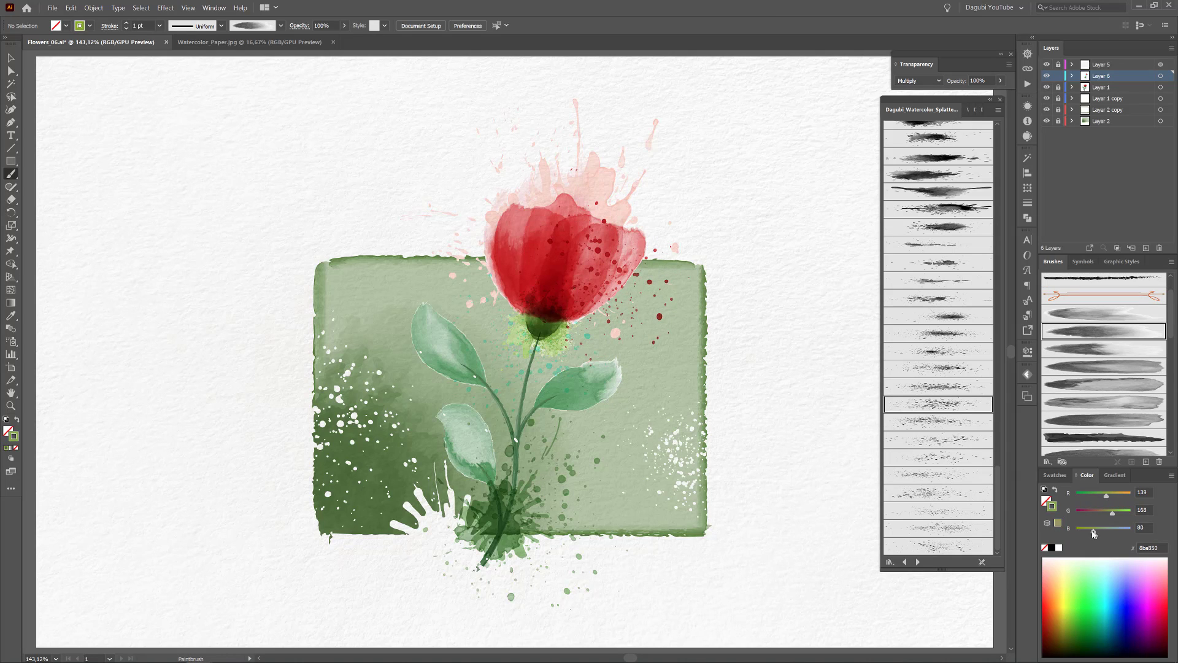
drag(616, 368, 537, 406)
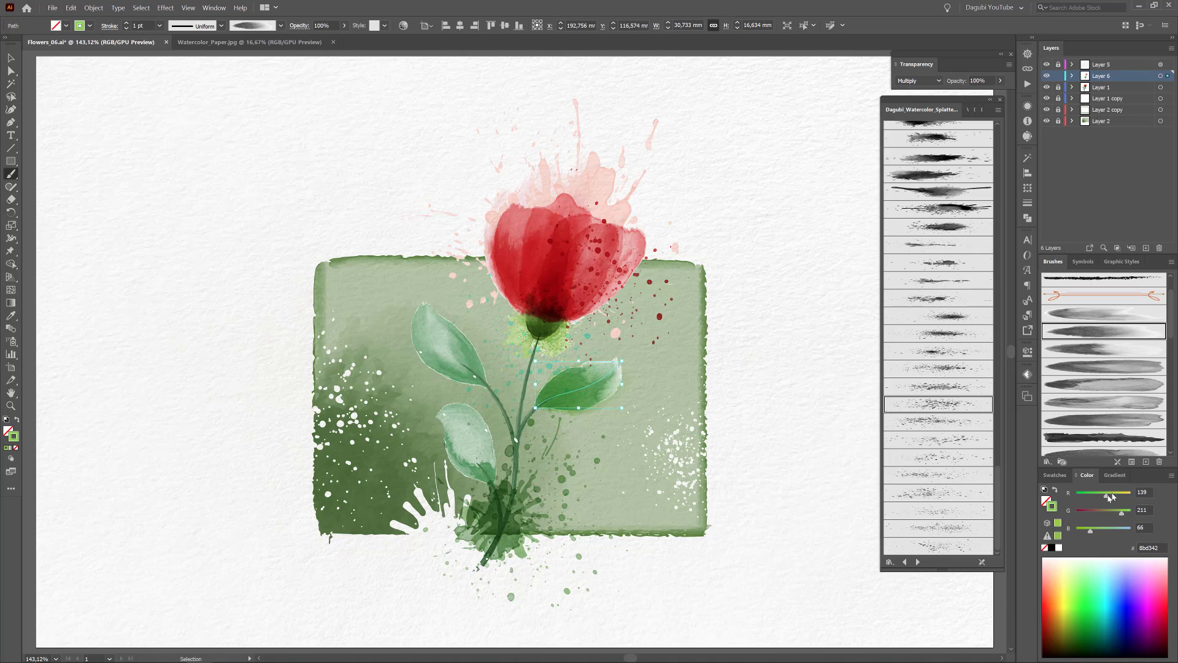
Paint 94d342 green wash strokes over both leaves on the stem's left side and nudge the lower one into place.
key(ctrl+shift+a)
drag(459, 353, 424, 295)
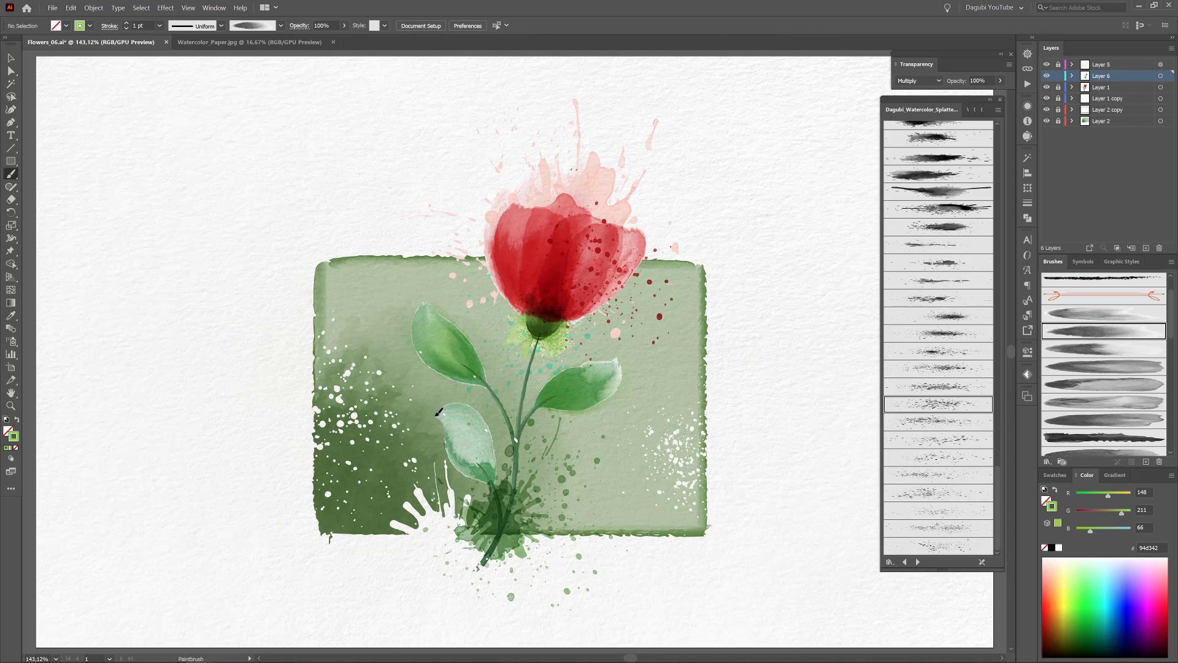
drag(439, 411, 500, 452)
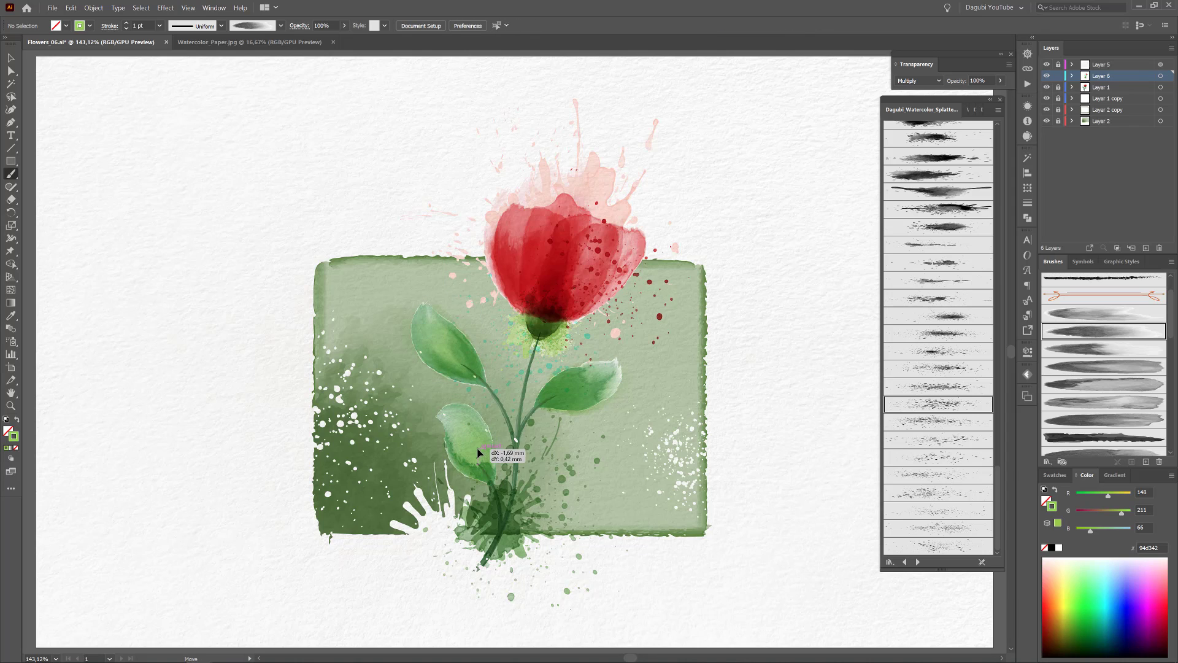
Unlock Layer 1 copy and paint a white splatter stroke in Normal blending across the rectangle's upper-right corner.
click(1047, 99)
click(1047, 98)
click(1058, 99)
click(1128, 100)
drag(1171, 334, 1172, 387)
click(1139, 346)
click(921, 86)
click(909, 82)
click(1059, 547)
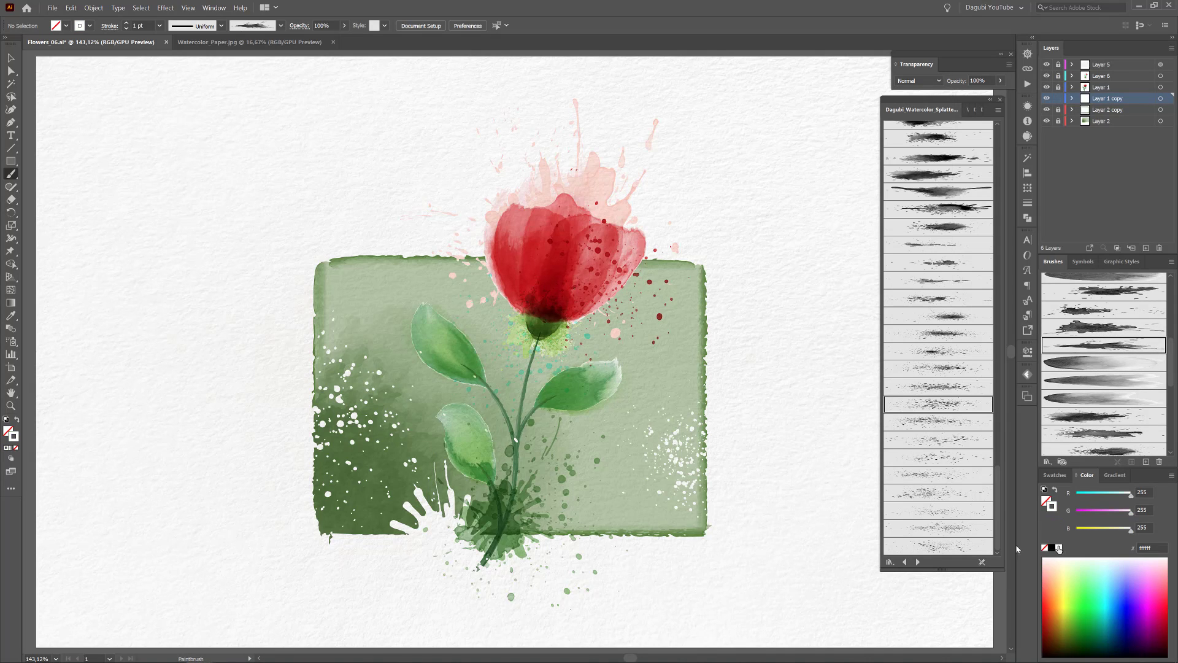
drag(559, 373, 699, 249)
mouse_move(636, 408)
mouse_down()
mouse_move(694, 499)
mouse_move(583, 421)
mouse_up()
drag(652, 259, 712, 417)
mouse_move(455, 409)
mouse_down()
mouse_move(647, 254)
mouse_move(618, 342)
mouse_move(679, 406)
mouse_move(521, 350)
mouse_move(826, 356)
mouse_move(803, 447)
mouse_move(697, 389)
mouse_move(714, 371)
mouse_move(724, 379)
mouse_up()
Scale the white splatter to about 70 by 72 mm and shift it to fit the rectangle's right side.
key(e)
drag(804, 195, 774, 224)
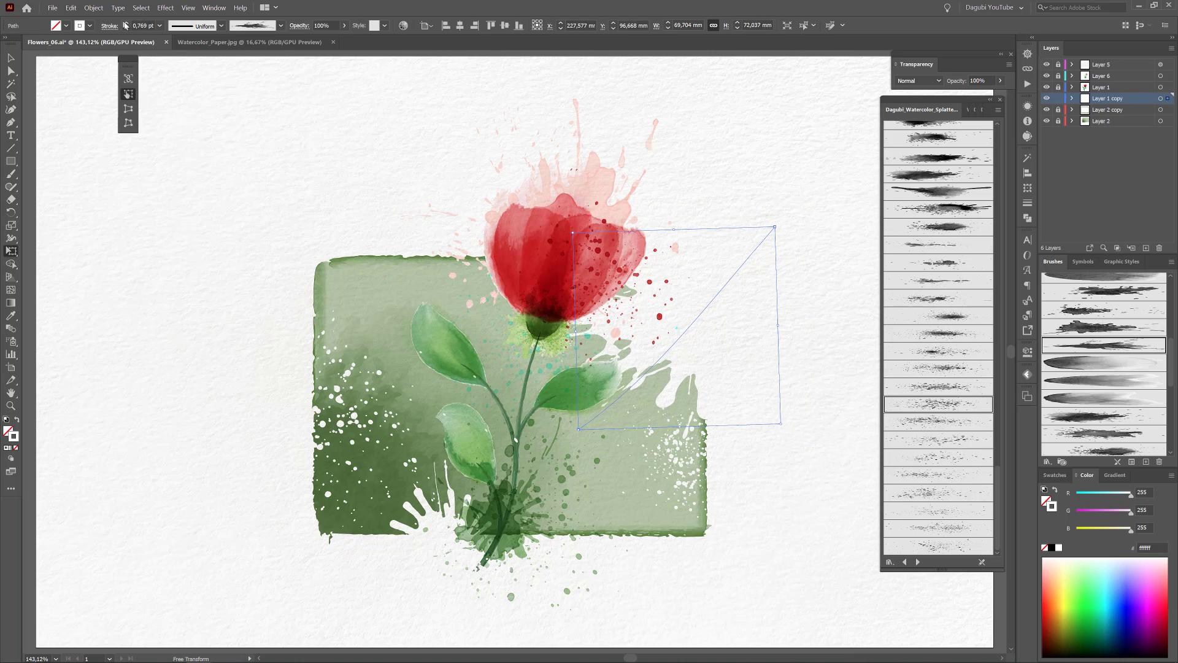
mouse_move(687, 365)
mouse_down()
mouse_move(668, 395)
mouse_move(685, 373)
mouse_up()
ctrl+click(815, 612)
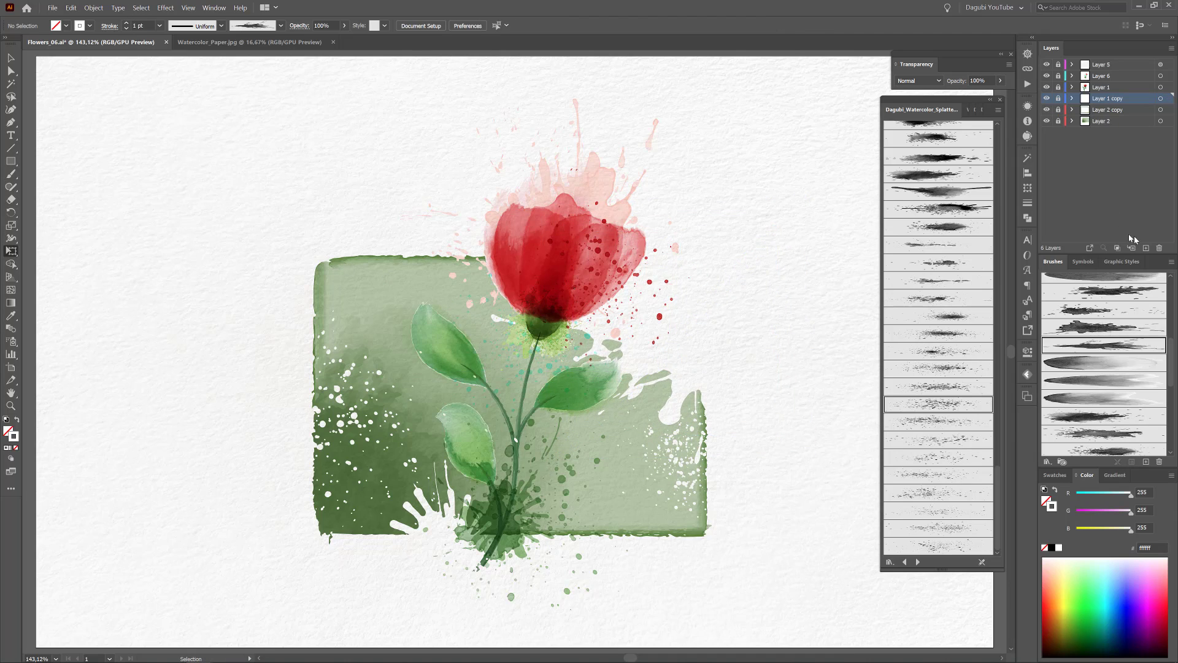
Create a new layer beneath all others and paint a diagonal ffe1ad wash stroke behind the rectangle.
drag(1105, 102, 1105, 136)
scroll(1151, 420, down, 10)
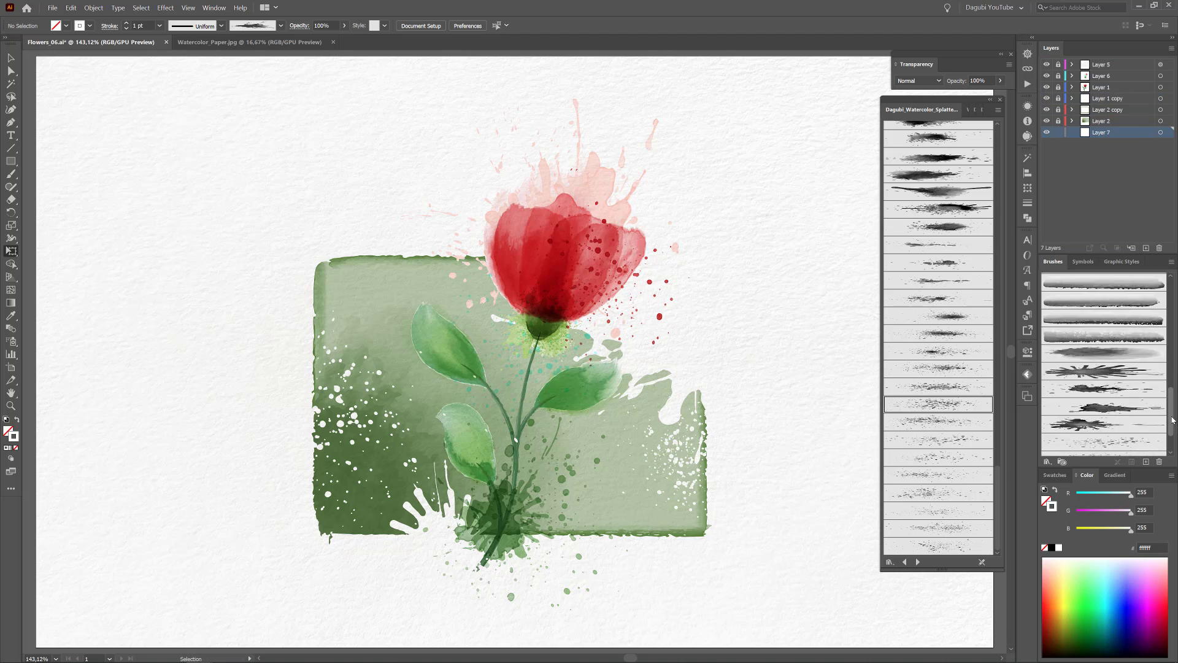
click(983, 114)
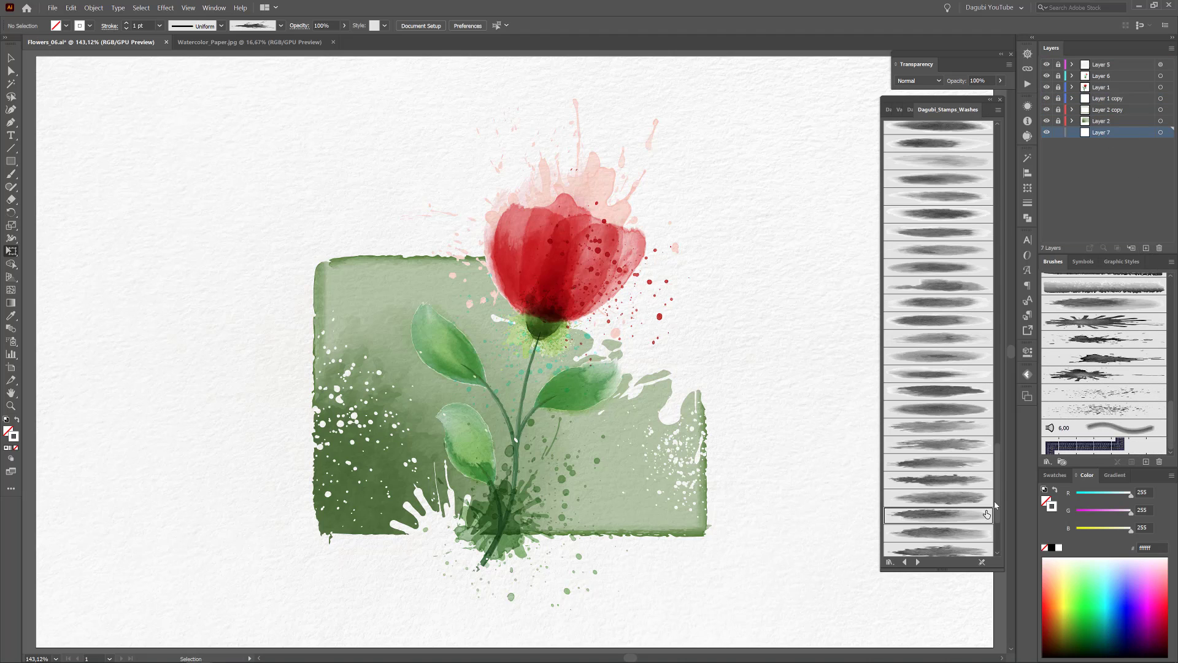
click(947, 454)
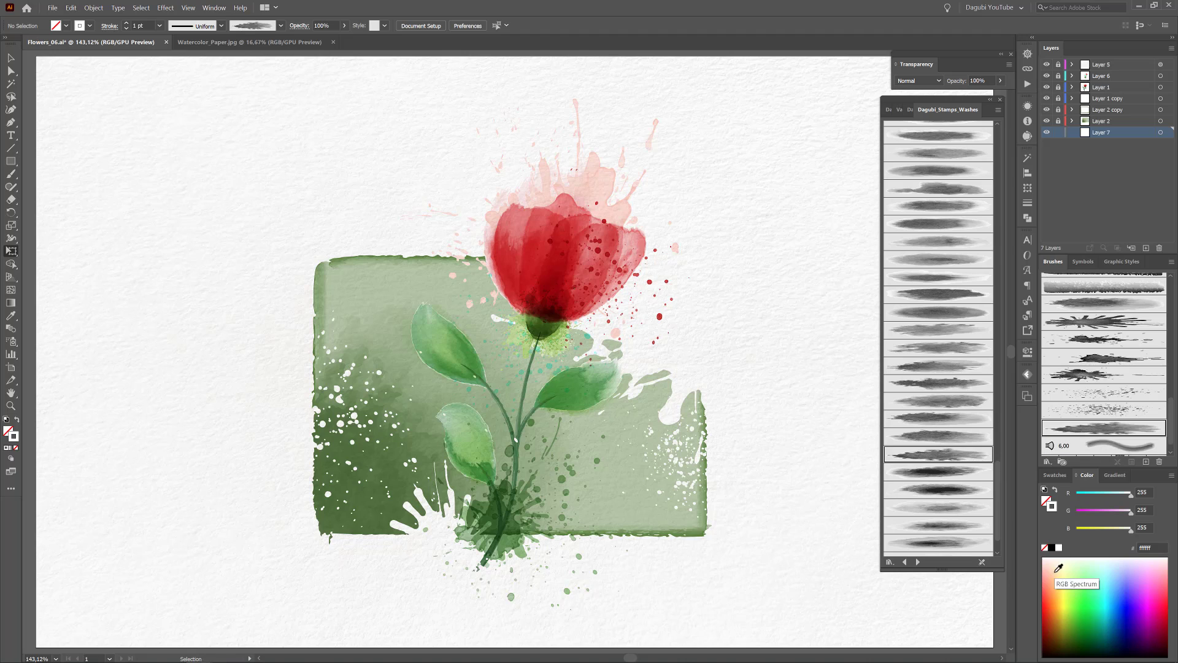
drag(372, 275, 293, 173)
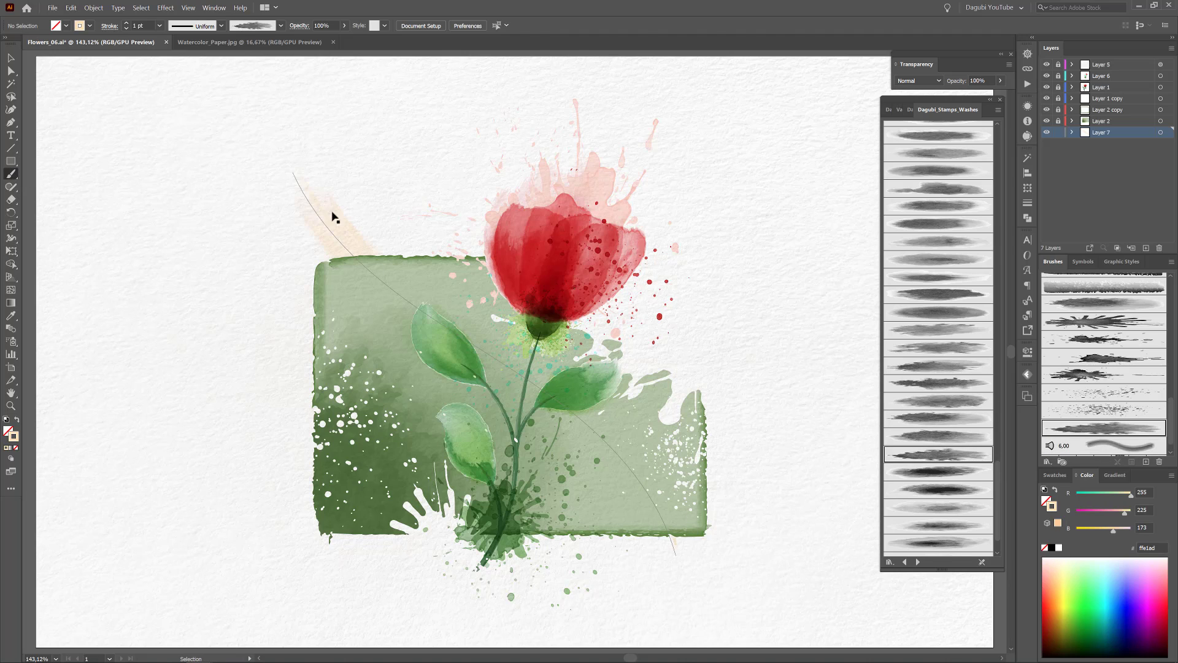
Thicken the ffe1ad wash stroke to 5,96 pt, then reposition and transform it so it spreads around the rectangle.
scroll(139, 26, up, 6)
drag(412, 218, 395, 251)
key(e)
mouse_move(276, 206)
mouse_down()
mouse_move(311, 229)
mouse_move(445, 264)
mouse_up()
key(ctrl+shift+a)
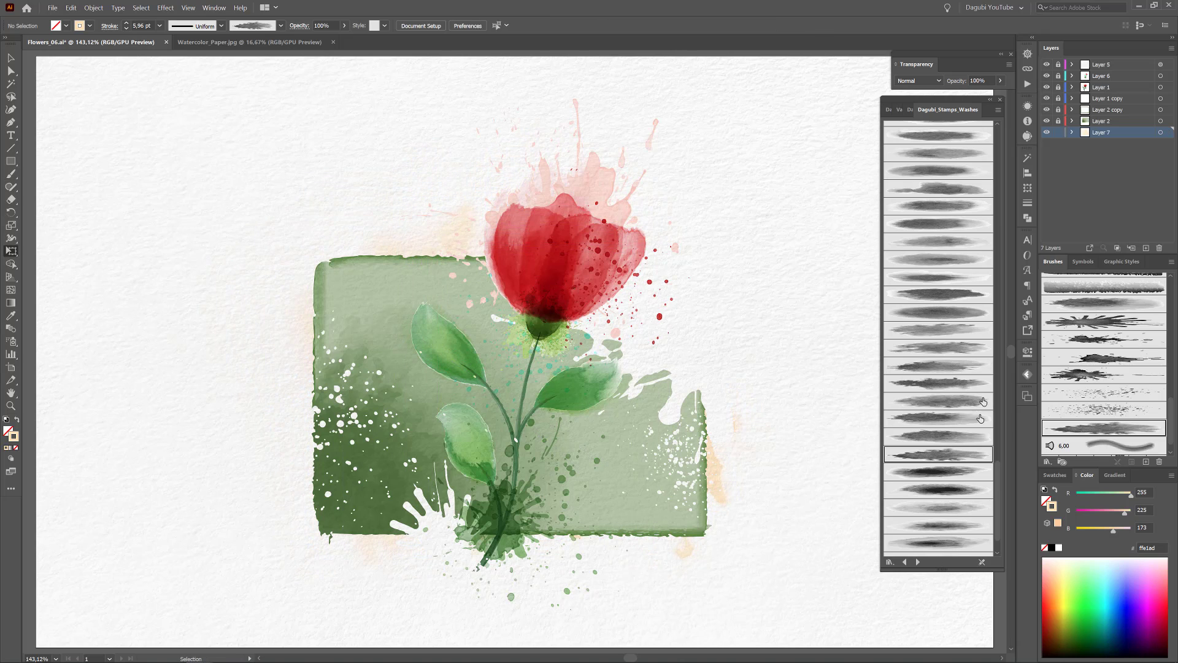
Hide both Layer 2 layers and paint a diagonal Stamps Washes Dark Border stroke about 102 by 104 mm at 4 pt.
drag(998, 482, 998, 389)
click(918, 562)
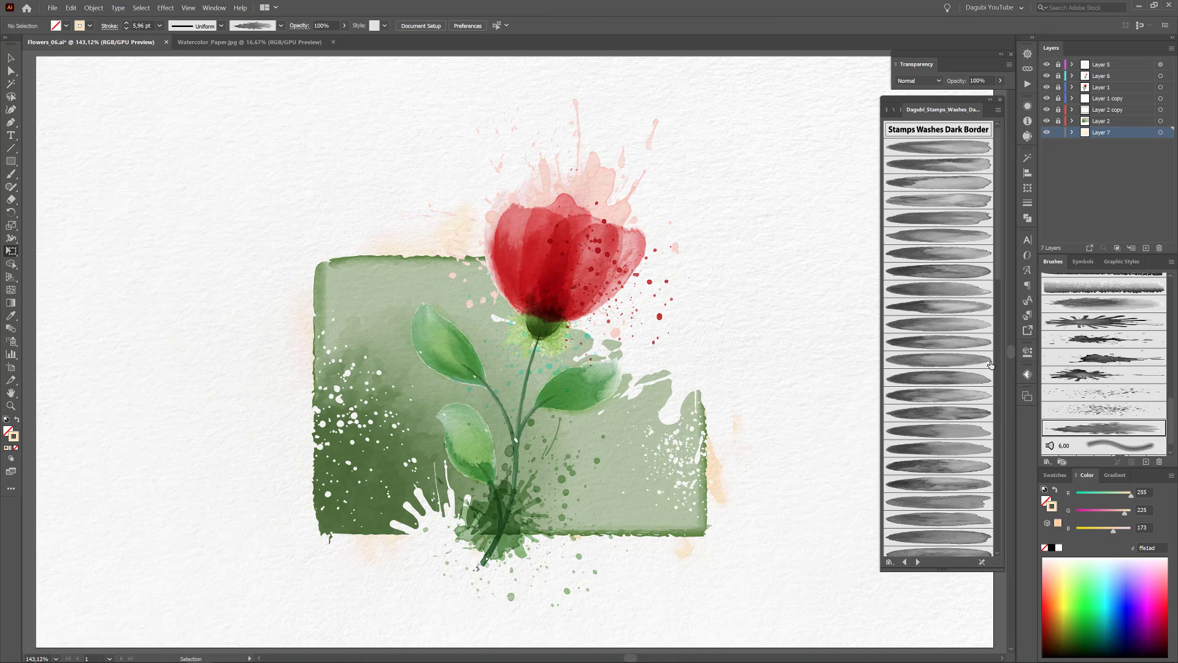
click(948, 201)
click(1048, 121)
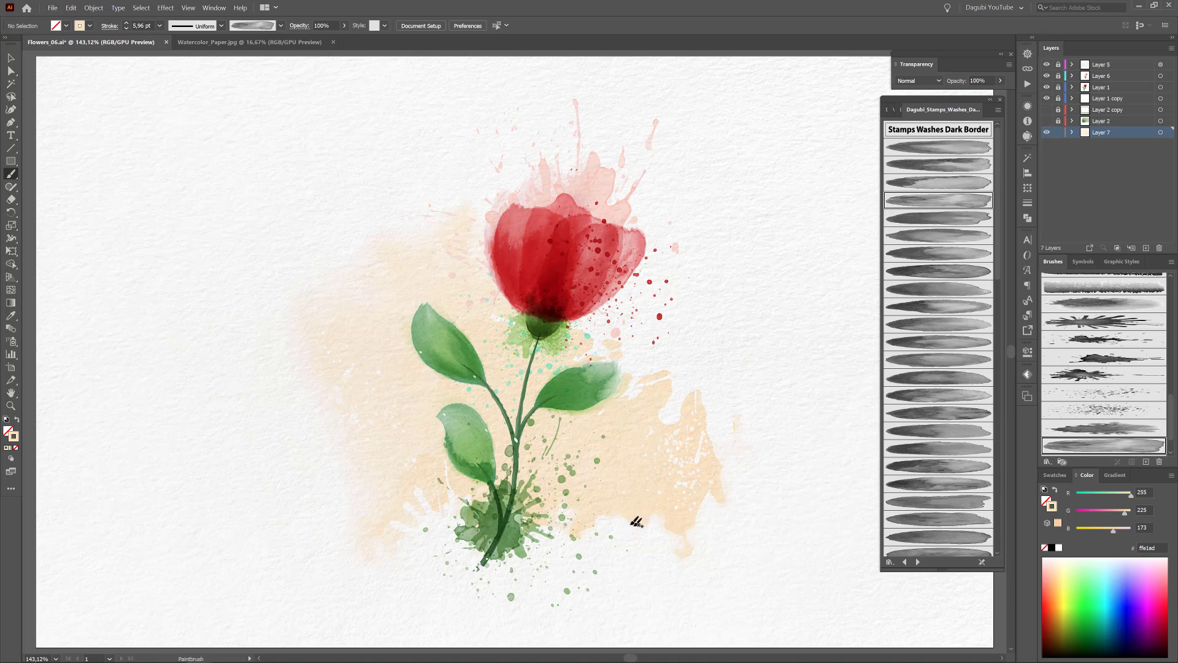
drag(341, 225, 681, 571)
click(126, 29)
click(126, 28)
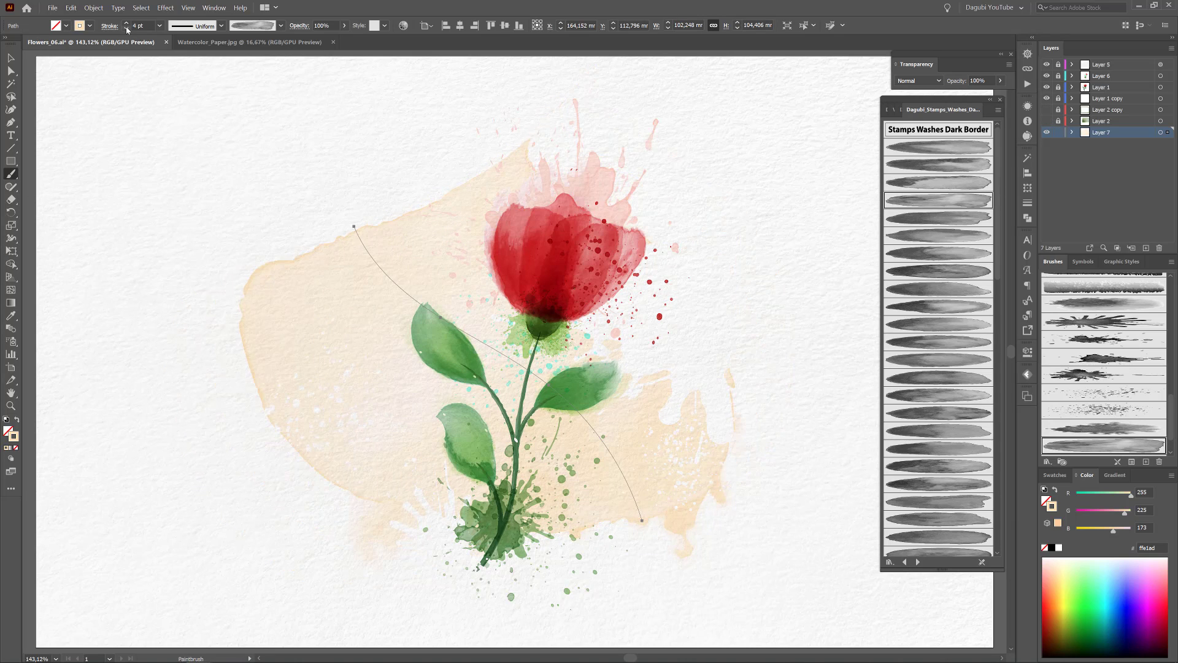
Show the rectangle layers again, set the dark-border wash to 3 pt, and move and rotate it behind the rectangle.
drag(325, 307, 351, 339)
click(1047, 119)
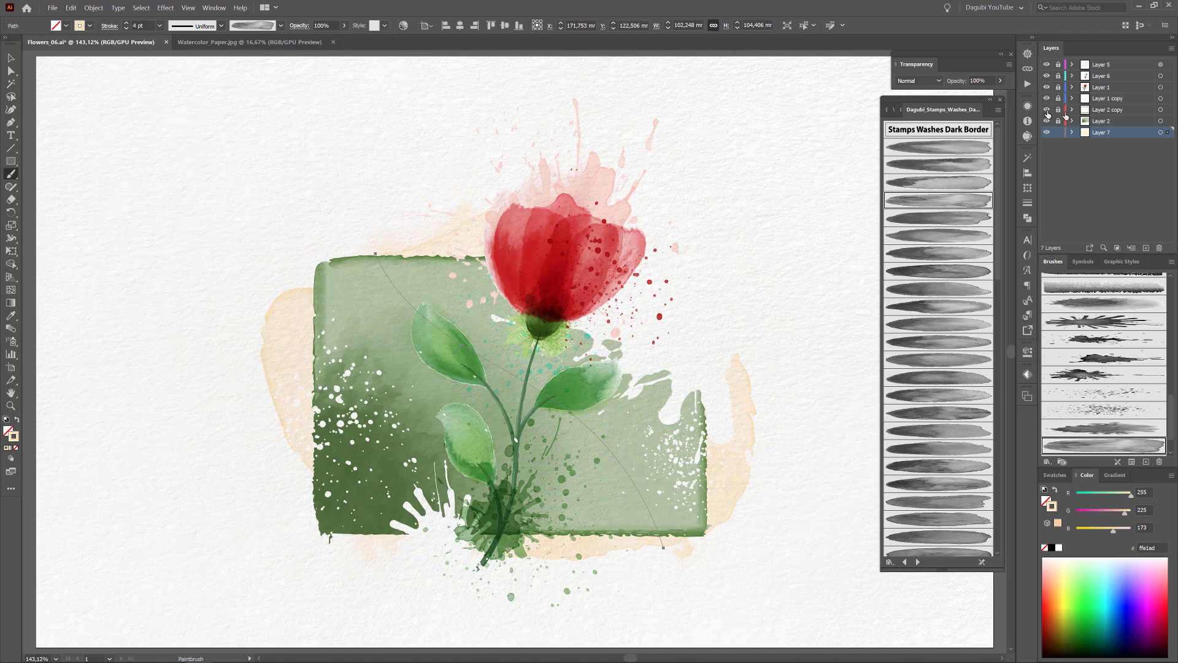
click(126, 29)
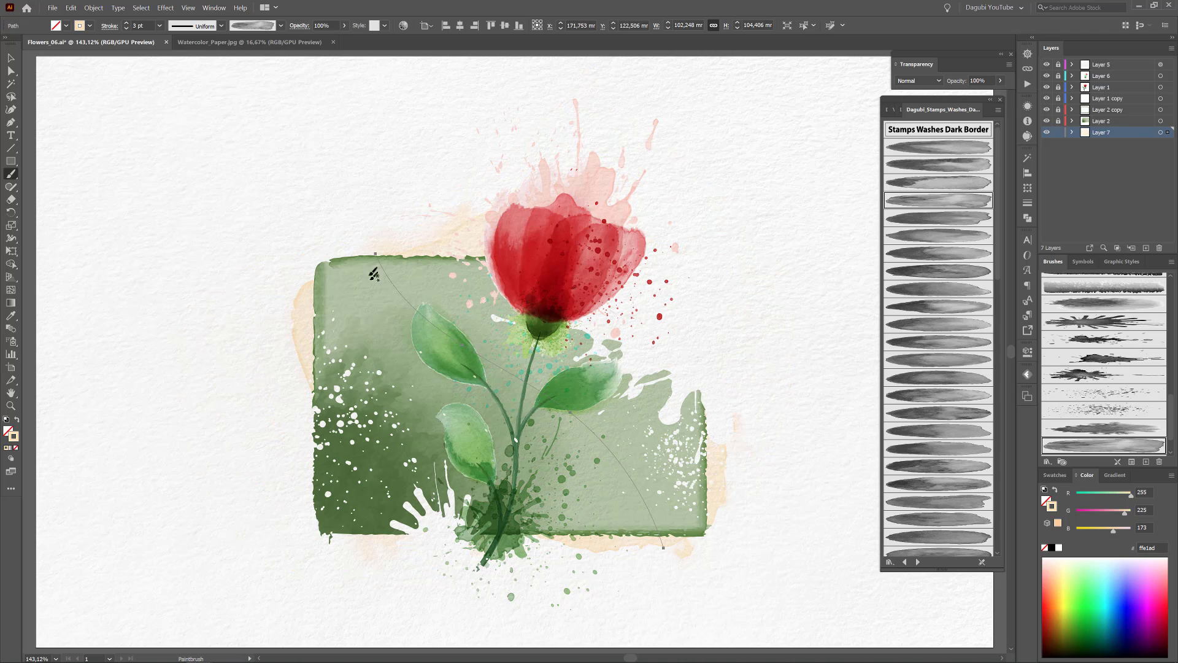
key(e)
drag(370, 237, 586, 500)
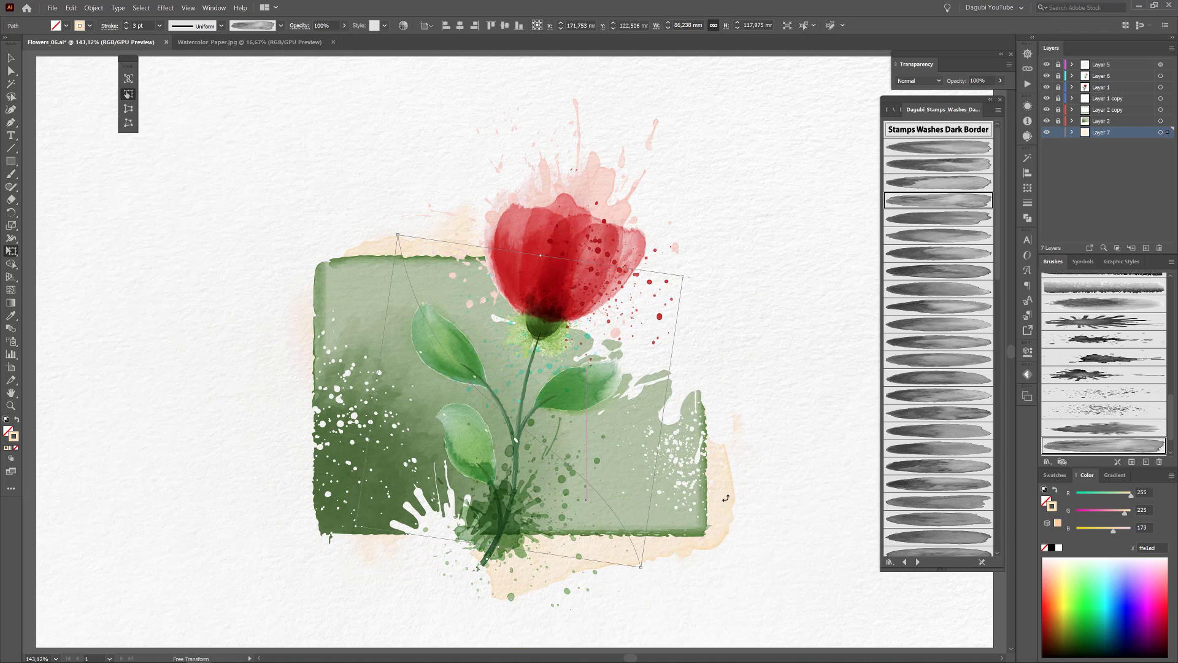
drag(726, 498, 735, 491)
Expand the dark-border wash's appearance and set up the Warp tool without Detail or Simplify, hiding the selection edges.
click(94, 8)
click(111, 121)
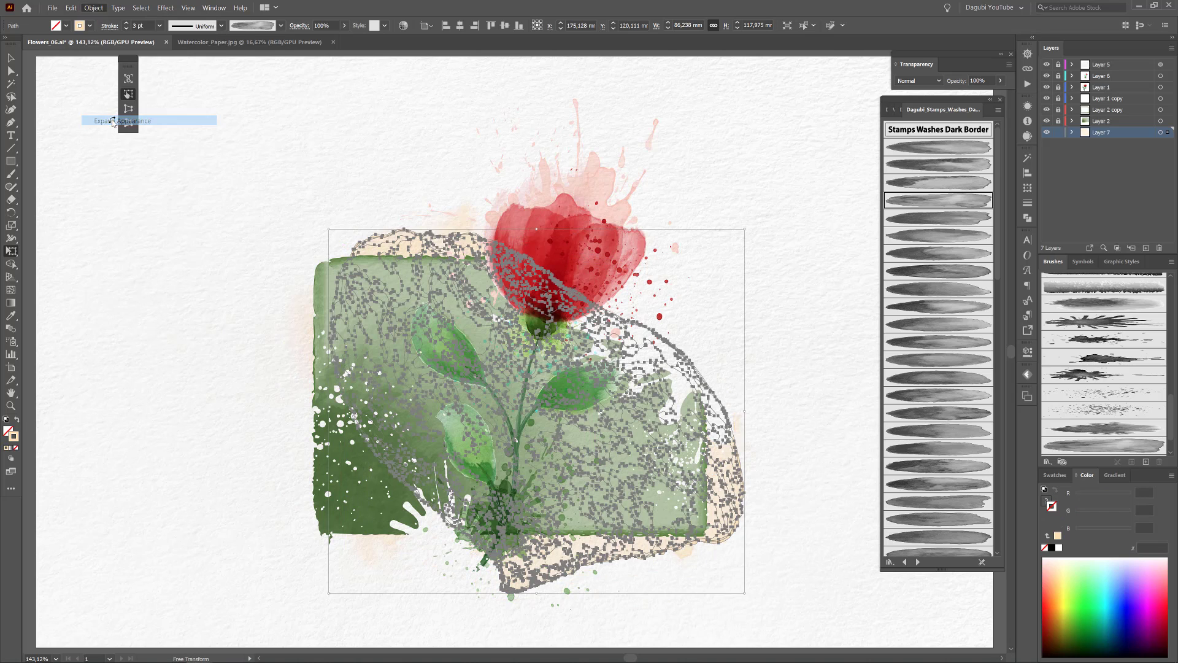
drag(12, 238, 31, 249)
double_click(12, 239)
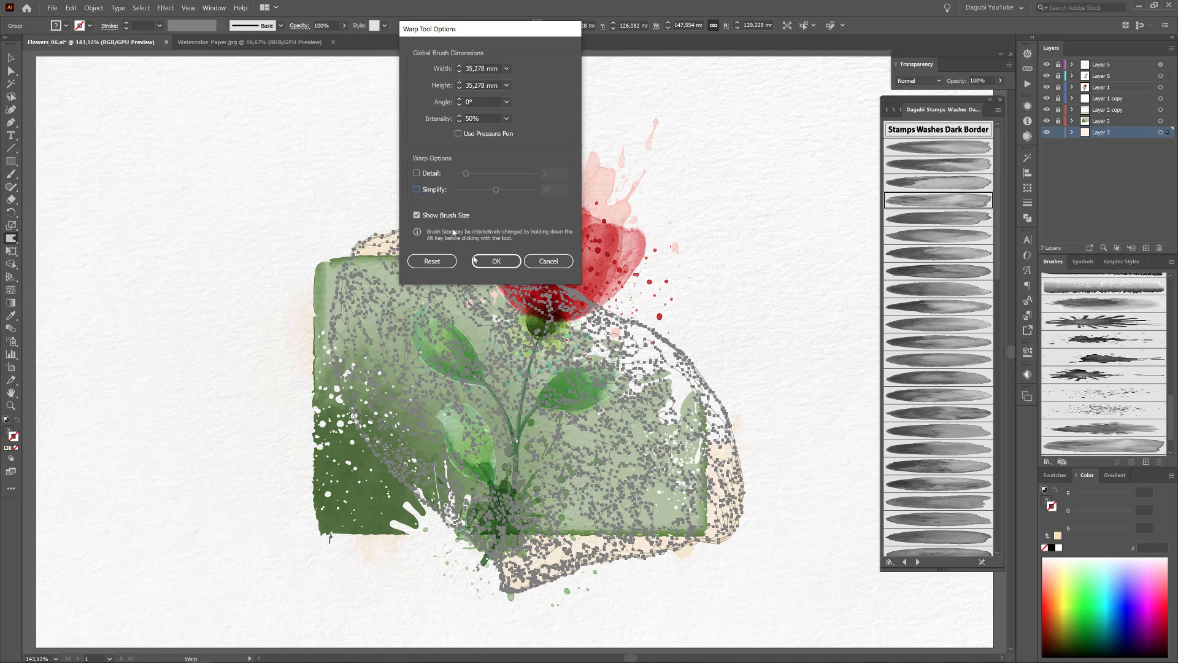
click(495, 261)
click(188, 7)
click(206, 188)
Warp the expanded wash's lower and right edges inward to follow the rectangle more closely.
mouse_move(513, 552)
mouse_down()
mouse_move(494, 561)
mouse_move(505, 541)
mouse_up()
drag(560, 554, 571, 545)
drag(533, 552, 522, 533)
drag(607, 559, 632, 553)
drag(765, 443, 755, 438)
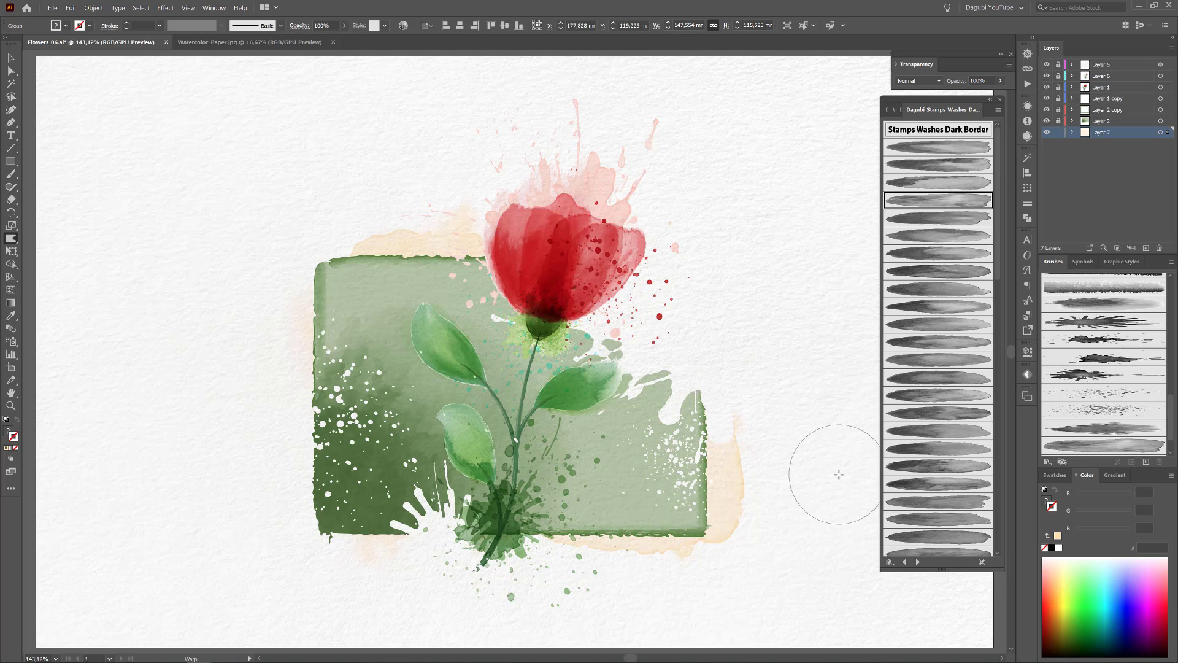
Recolor the first wash path in Layer 7 to ebc08b and move it above the expanded group.
click(1073, 132)
mouse_move(1127, 519)
mouse_down()
mouse_move(1094, 532)
mouse_move(1118, 515)
mouse_up()
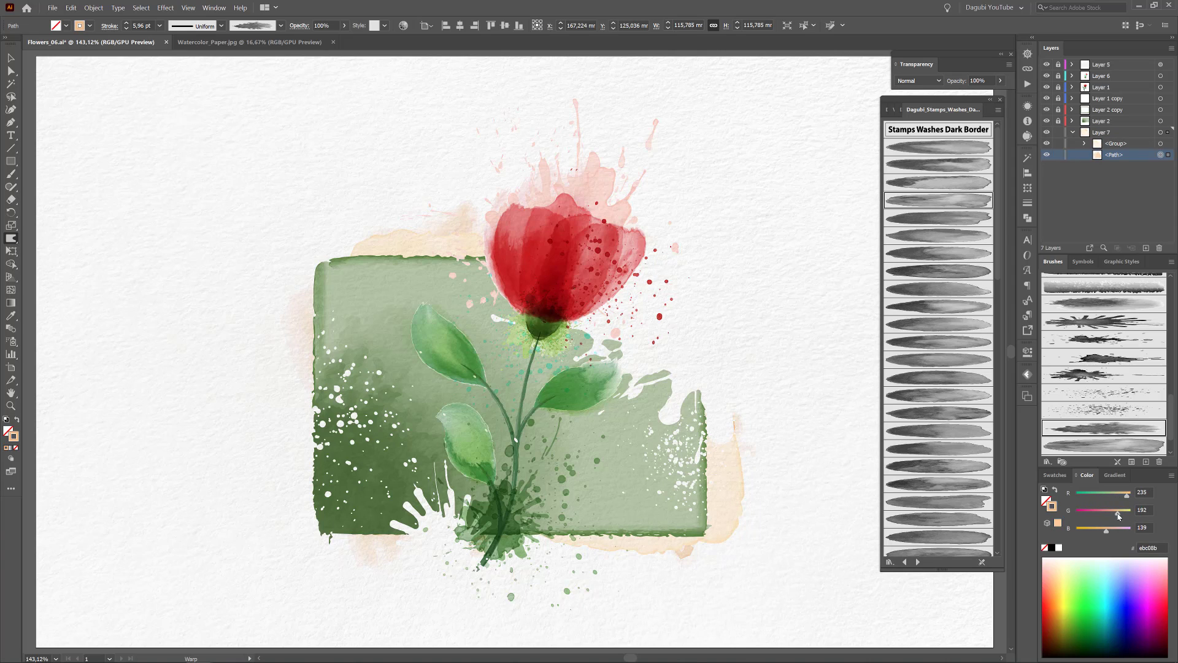
drag(1117, 158, 1116, 142)
Set the recolored wash to Darken blending and save the document.
click(918, 80)
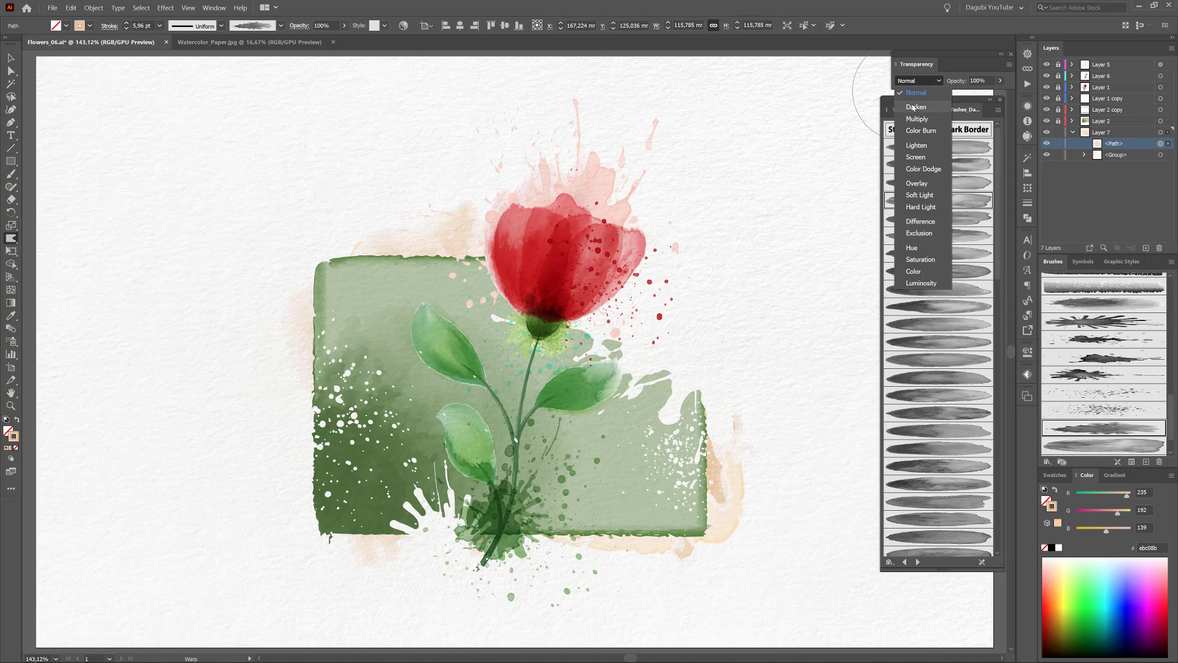
click(913, 109)
key(ctrl)
ctrl+click(951, 611)
key(ctrl+s)
Paint an ebc08b wash stroke about 97 by 50 mm across the rectangle in Multiply blending and compare it hidden and shown.
click(11, 174)
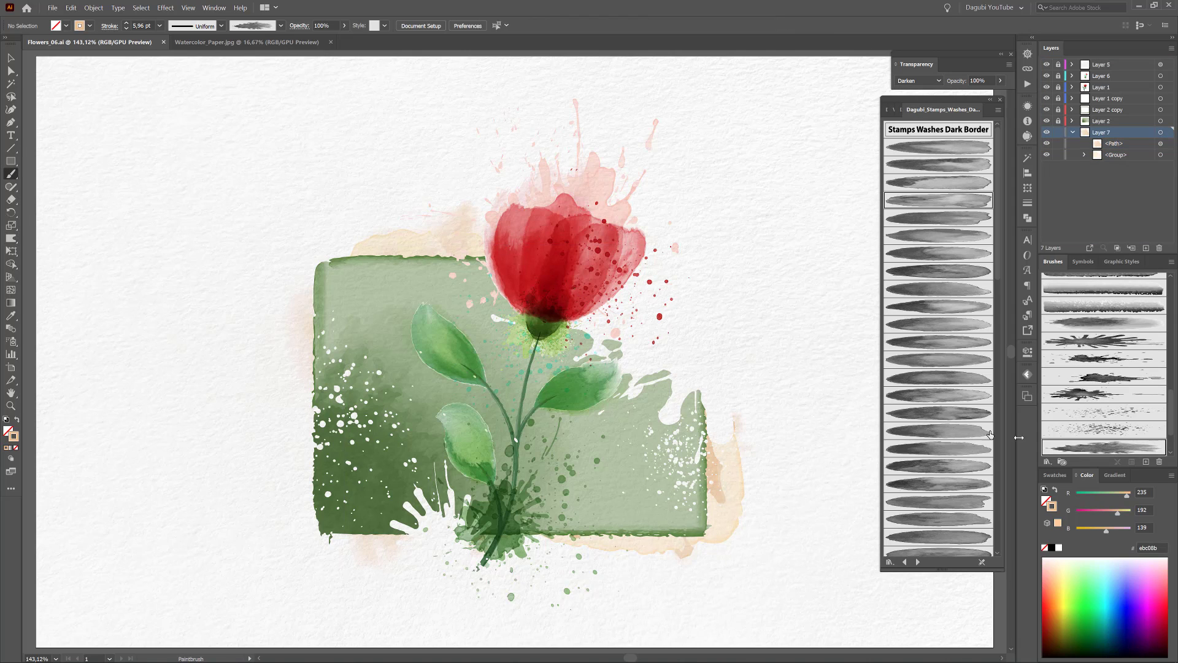
click(1092, 324)
click(922, 81)
click(919, 117)
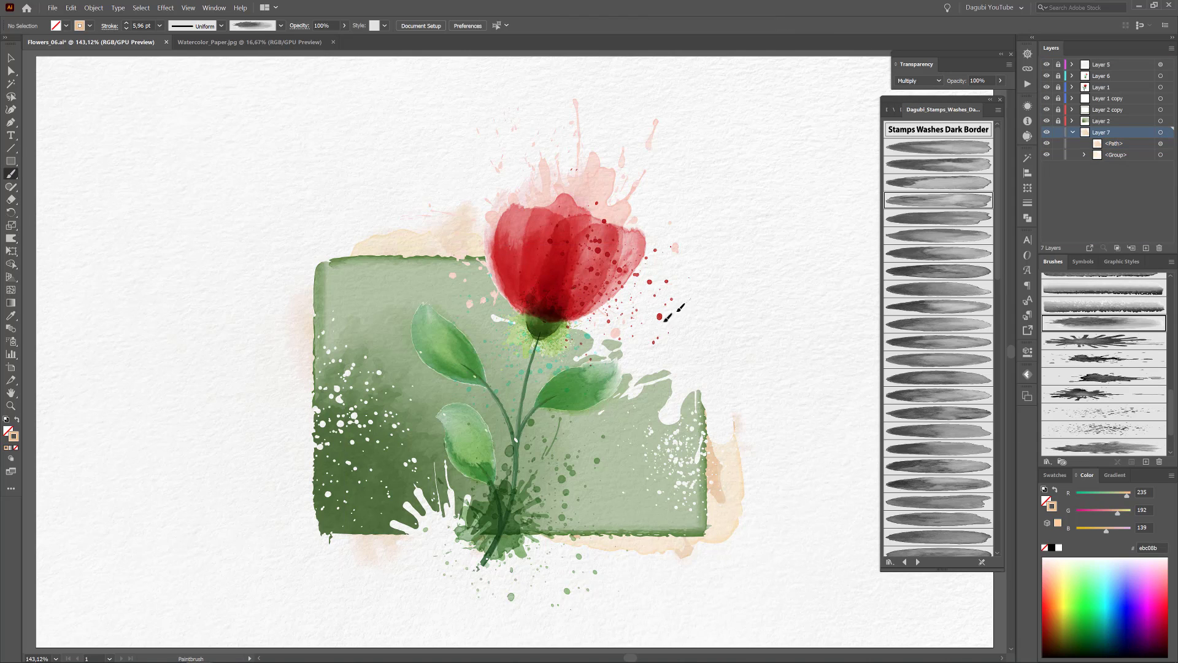
drag(665, 321, 409, 451)
click(1047, 145)
click(1047, 144)
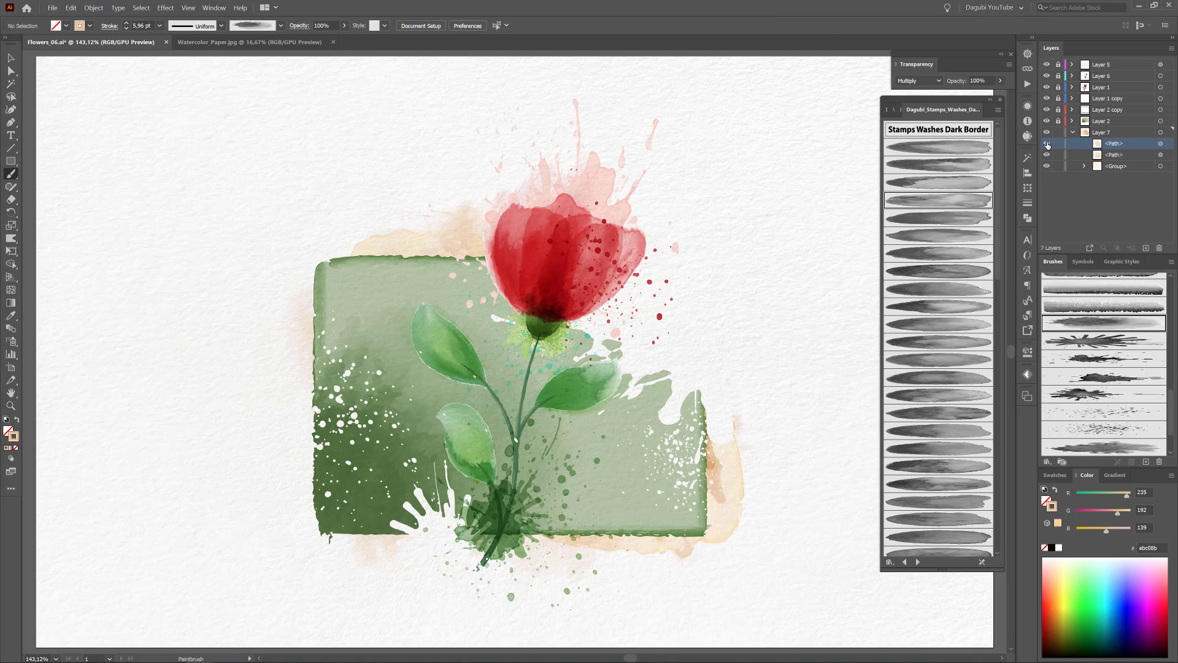
Unlock Layer 2 and set its bottommost compound path to Darken blending.
click(1059, 121)
click(1073, 121)
click(1161, 166)
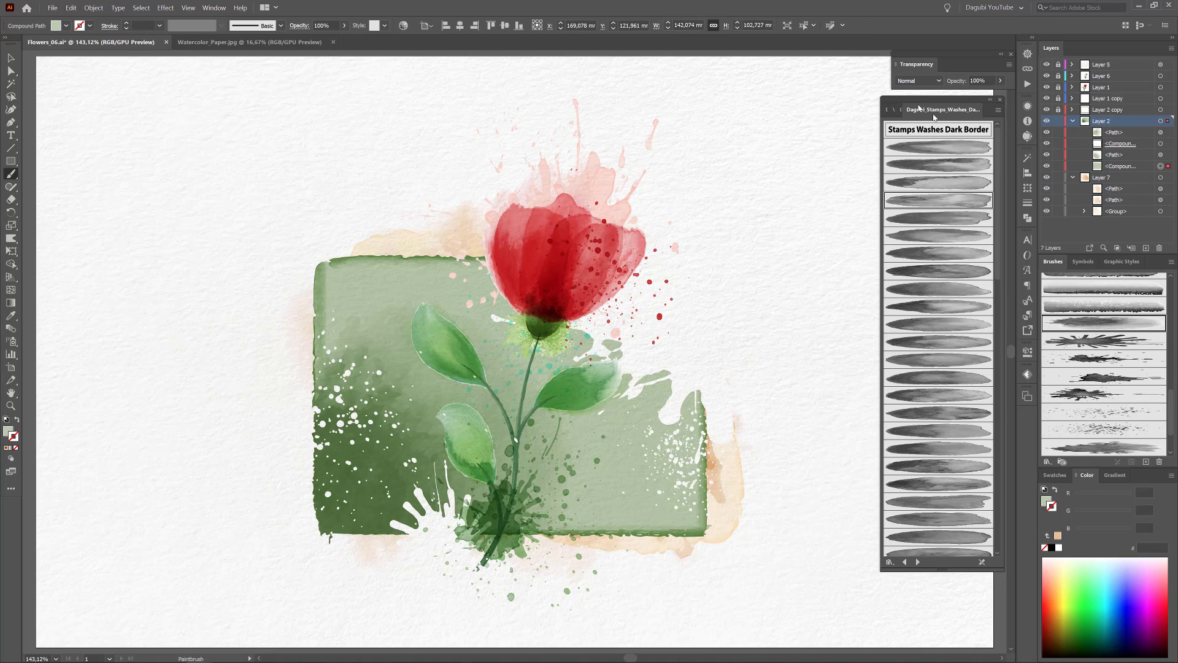
click(919, 81)
click(917, 108)
Move the Multiply wash slightly upward, set its stroke to 5 pt, and collapse and lock Layer 7 and Layer 2.
click(1161, 188)
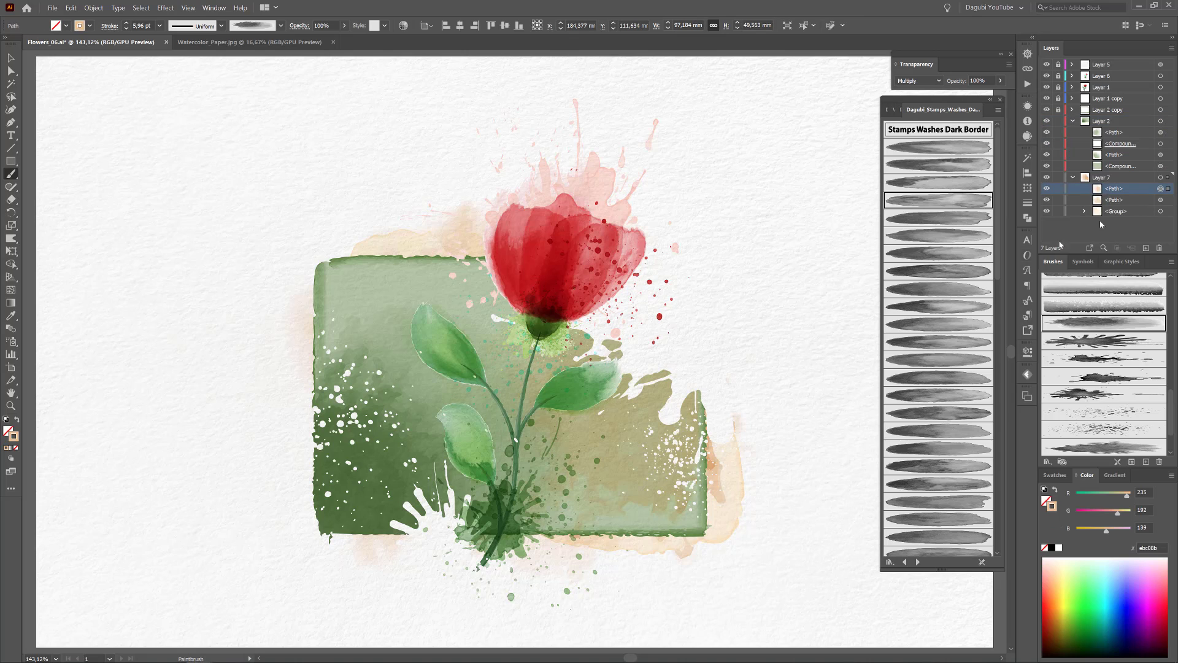
key(e)
mouse_move(633, 429)
mouse_down()
mouse_move(623, 439)
mouse_move(616, 363)
mouse_move(608, 394)
mouse_move(626, 407)
mouse_up()
click(127, 28)
click(126, 28)
click(126, 23)
click(121, 246)
click(1073, 177)
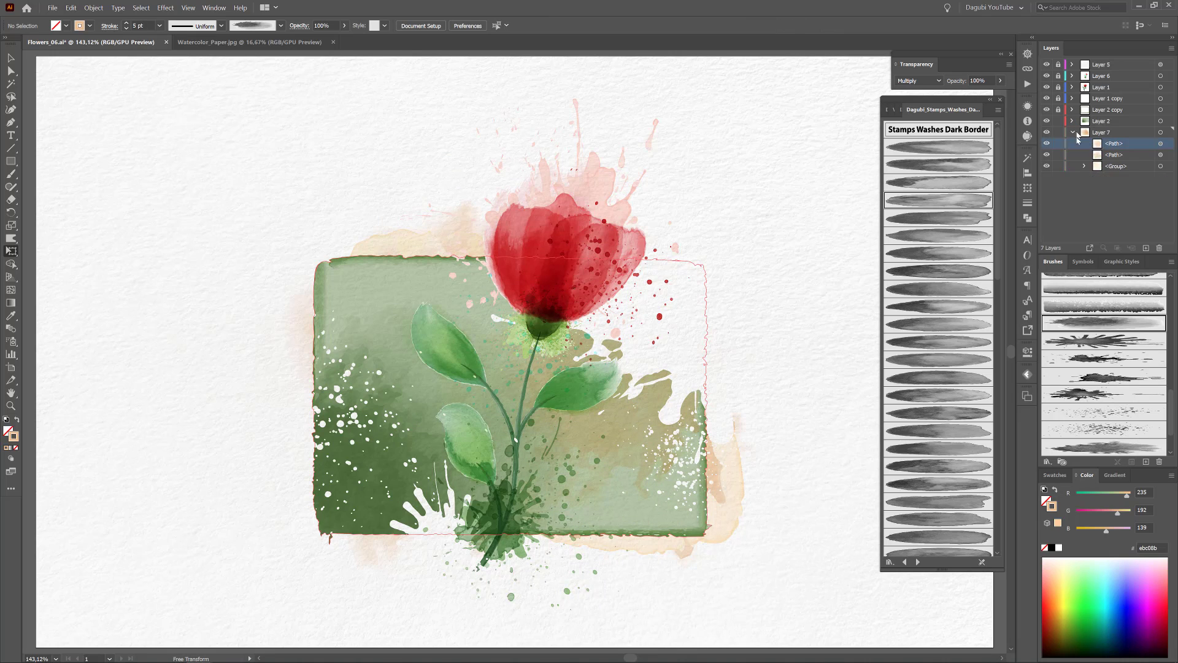
click(1073, 121)
On unlocked Layer 6, paint an ffdca5 speckle stroke about 42 by 23 mm in Normal blending at the rectangle's upper-left corner.
click(1101, 76)
click(1059, 75)
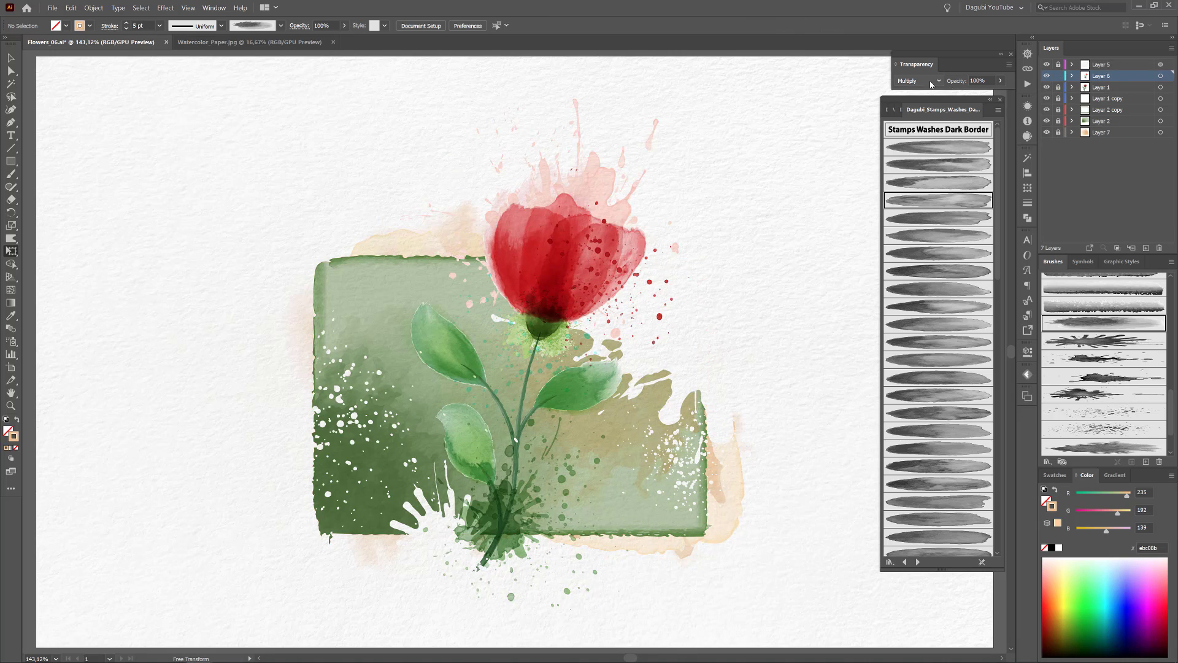
click(918, 80)
click(908, 81)
click(1112, 416)
click(1058, 568)
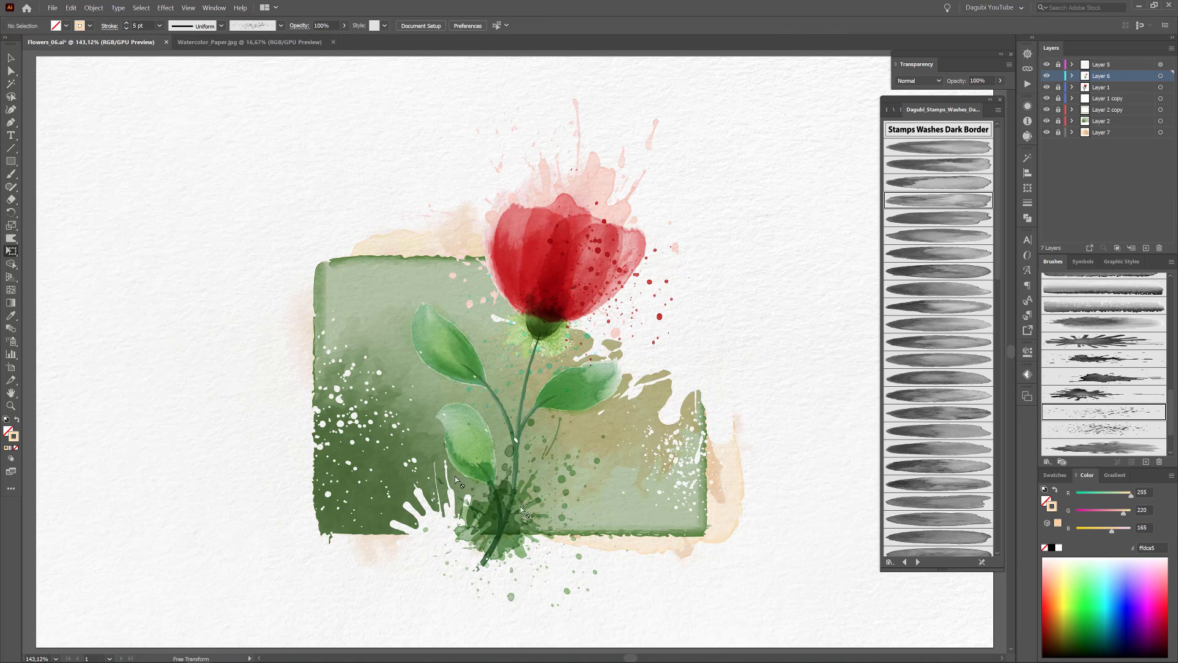
click(11, 174)
drag(413, 330, 311, 274)
Reduce the ffdca5 speckle stroke to 1 pt and shift it up toward the rectangle's upper-left corner.
click(126, 29)
click(127, 28)
click(127, 28)
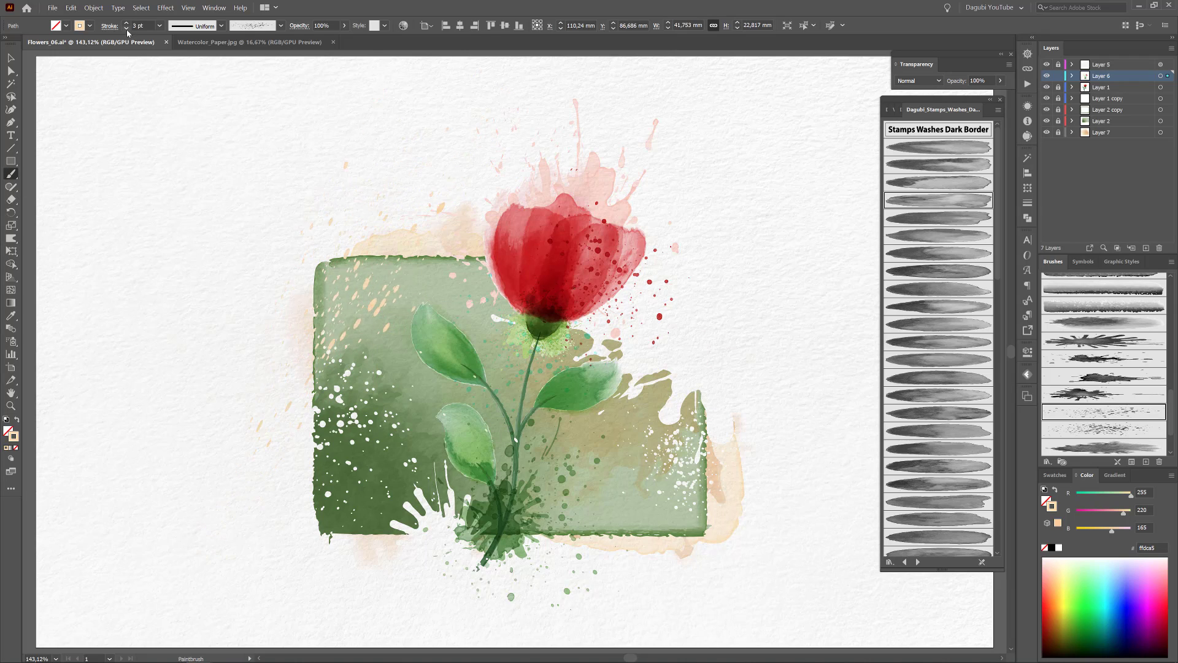
click(127, 28)
drag(365, 305, 348, 294)
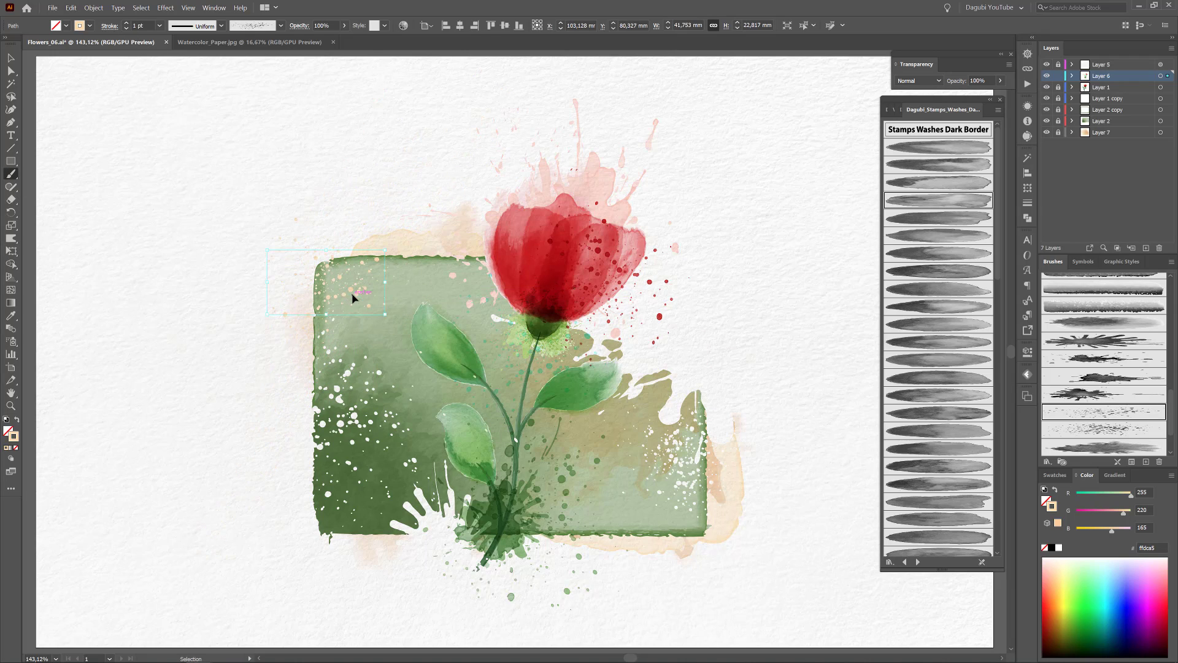
ctrl+click(948, 628)
Paint a second ffdca5 speckle stroke about 71 by 48 mm over the rectangle's left edge with Multiply blending.
click(917, 80)
click(914, 119)
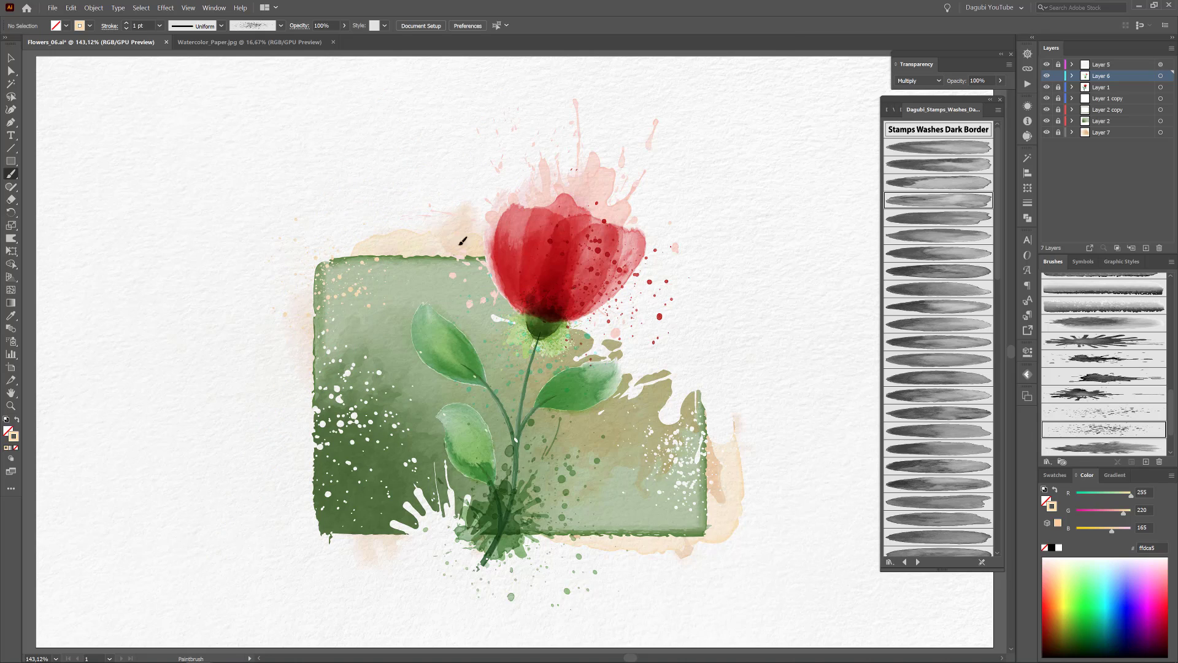
drag(319, 258, 332, 331)
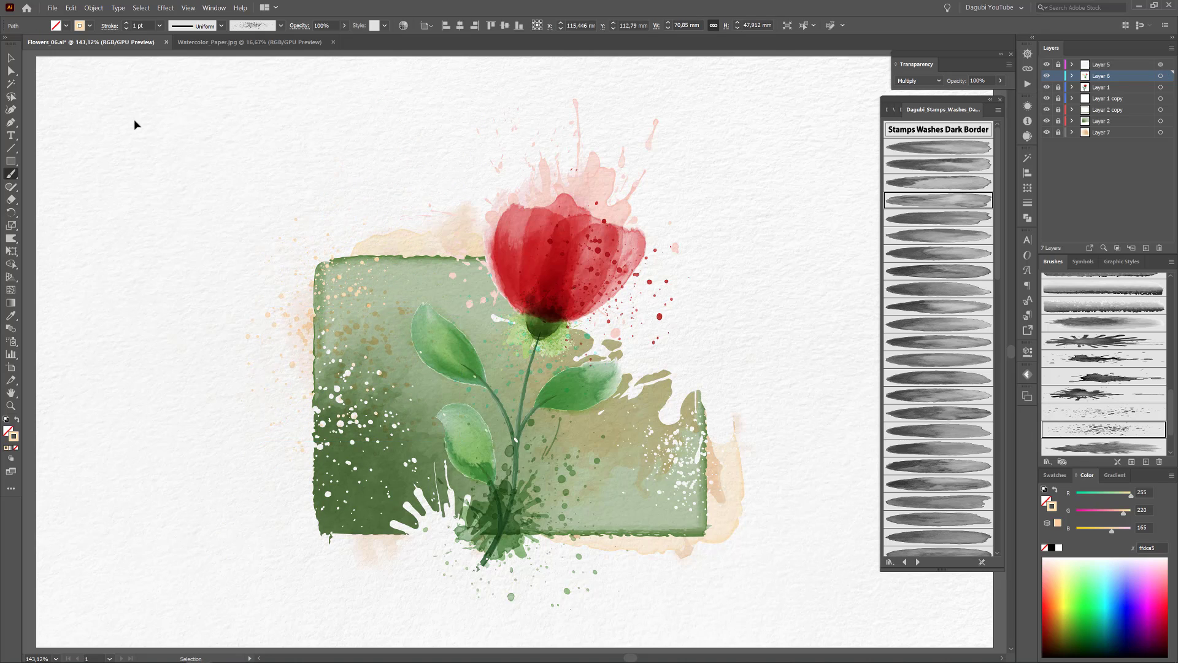
ctrl+click(136, 124)
Select the white speckles on the rectangle's left side and move their path to the top of Layer 6.
click(1072, 76)
ctrl+click(367, 469)
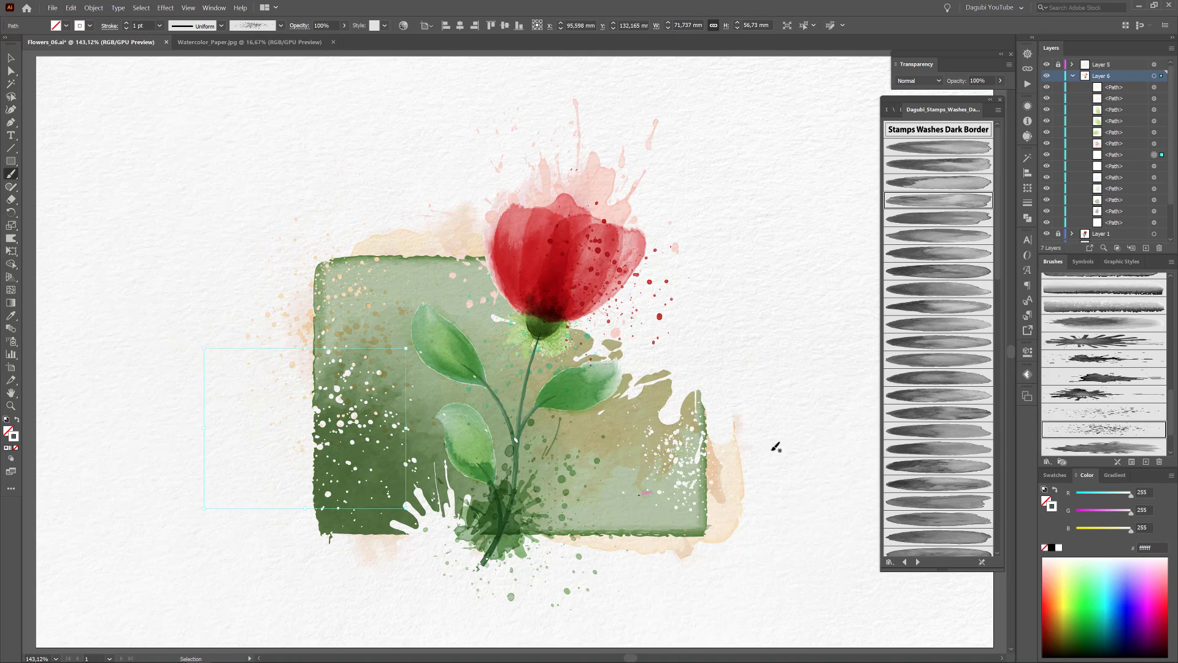
drag(1123, 157, 1124, 83)
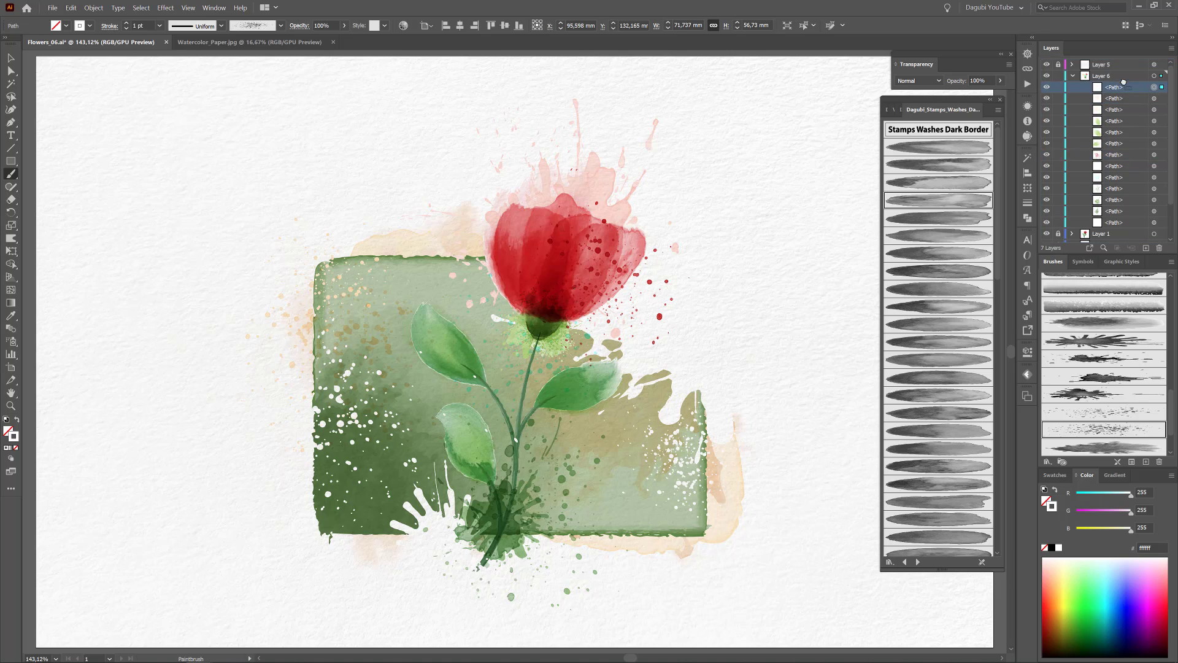
Lock Layer 6, select all the unlocked background artwork and scale it down to about 161 by 124 mm around its center.
click(1073, 77)
click(1058, 75)
click(141, 8)
click(148, 23)
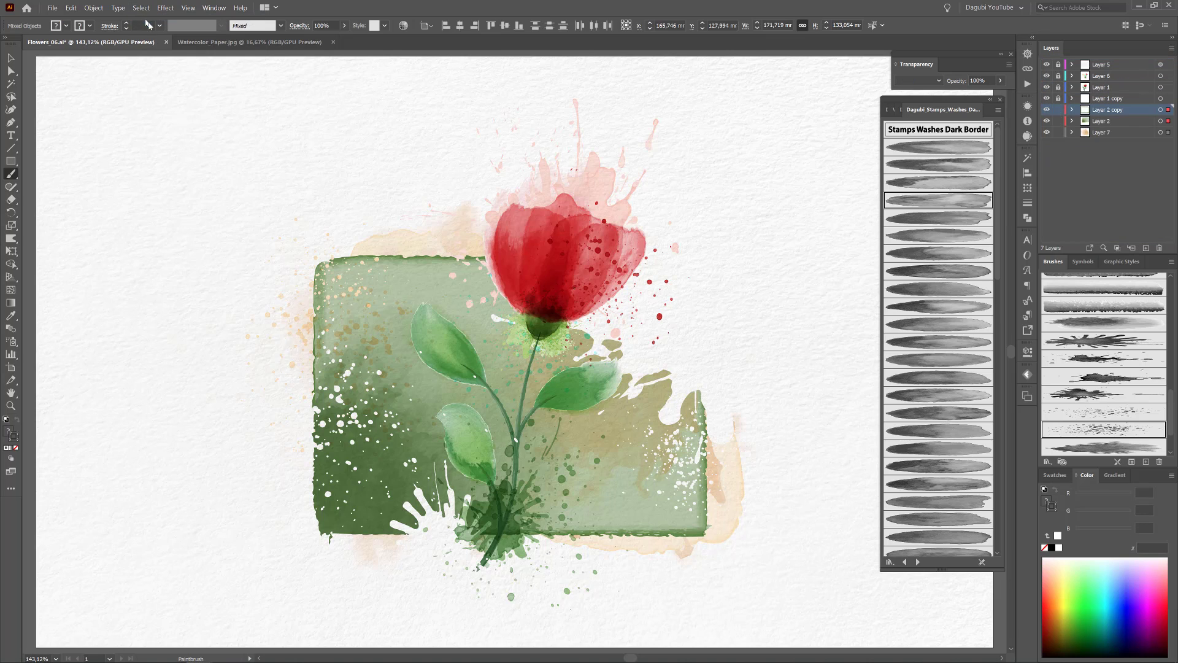
click(11, 251)
drag(744, 231, 726, 240)
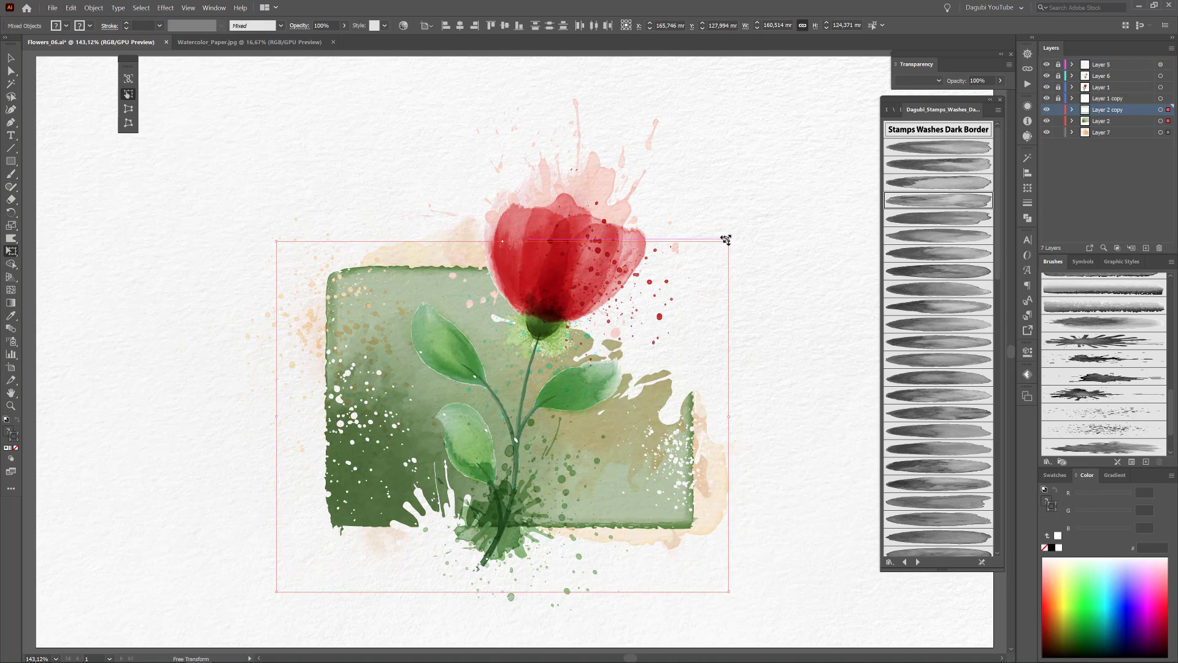
Nudge the scaled background artwork about 2 mm to the right, deselect it and close the brush library.
key(Right)
key(Right)
key(Right)
key(Right)
key(Right)
key(Right)
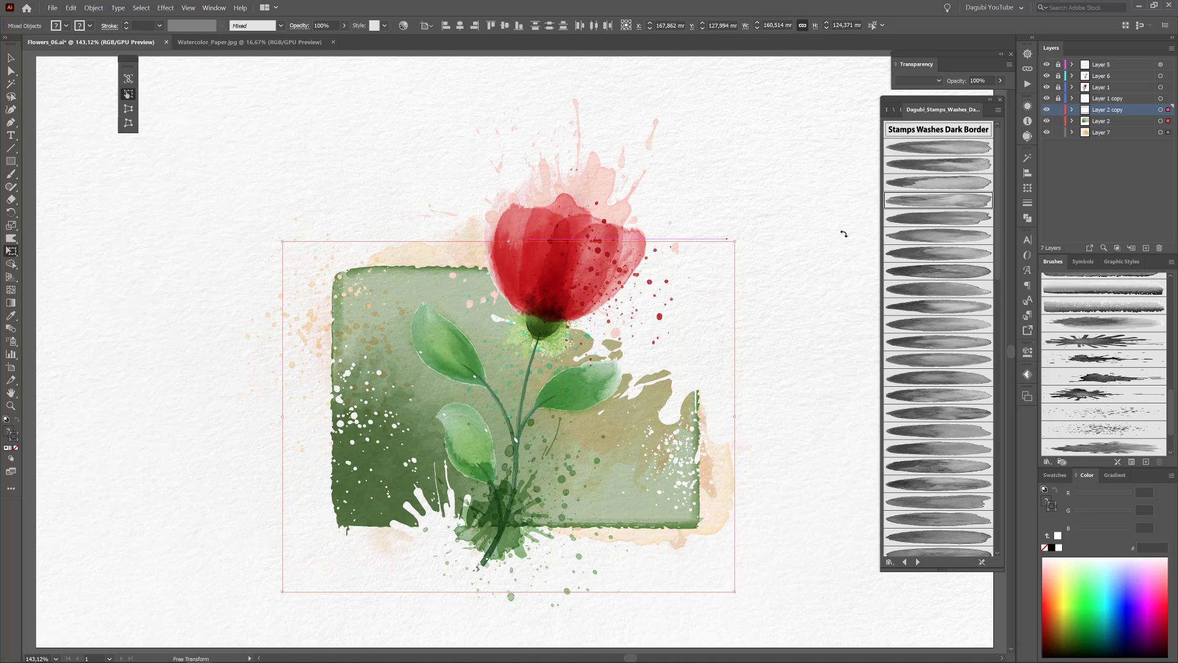
key(v)
click(853, 224)
click(1000, 99)
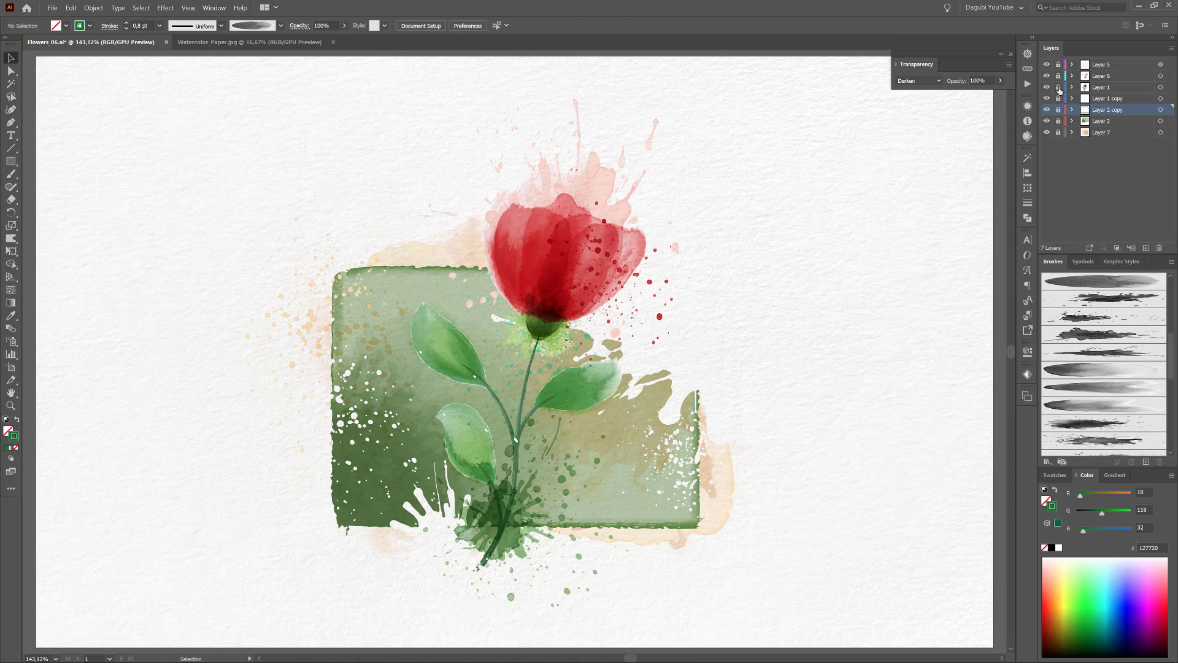
Unlock Layer 1 and darken the stroke color of its three green leaf paths to 00480f.
click(1059, 88)
click(1072, 87)
scroll(1114, 123, down, 1)
click(1155, 177)
shift+click(1154, 190)
shift+click(1155, 200)
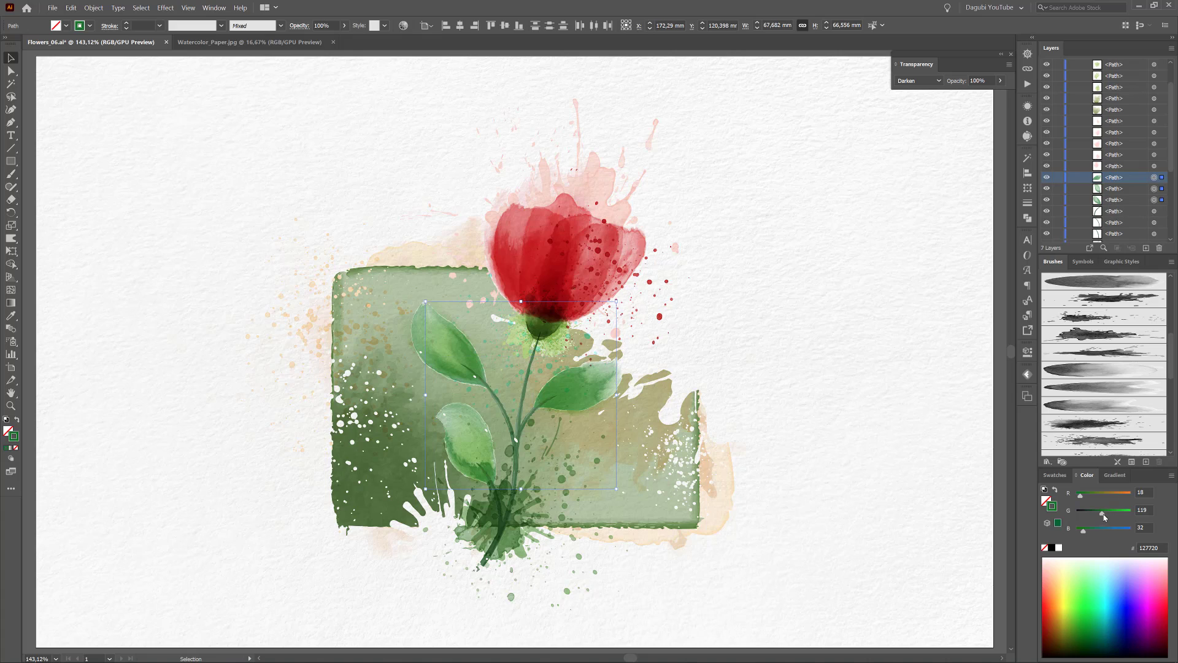
drag(1103, 514, 1092, 514)
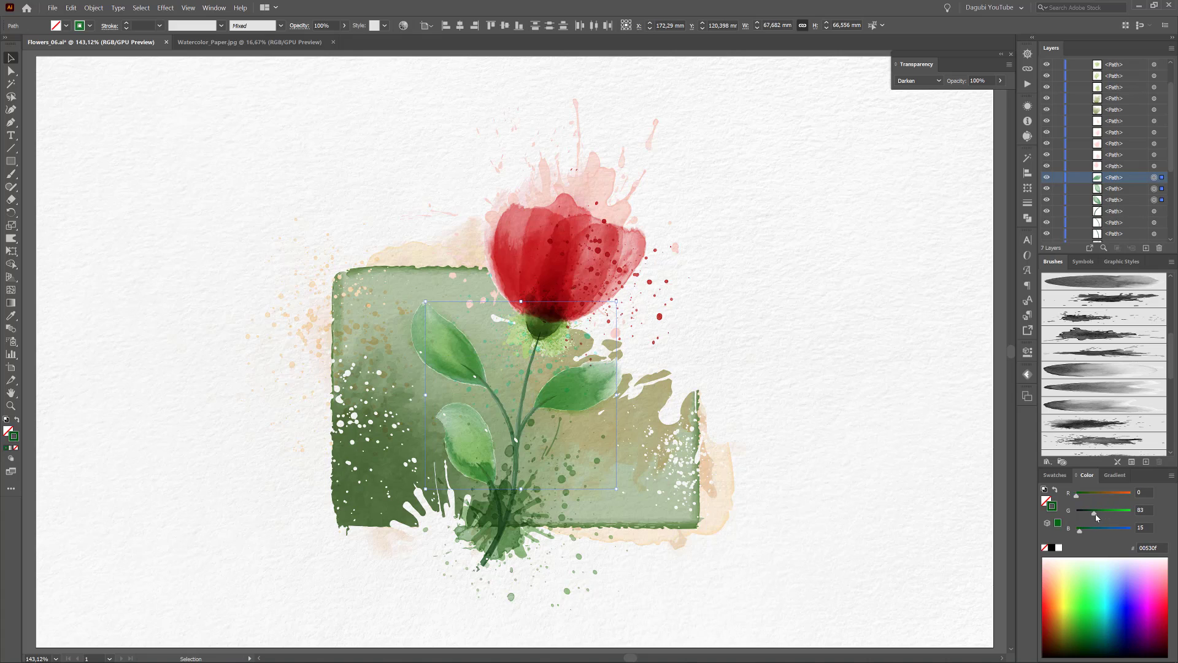
click(971, 229)
scroll(1056, 152, up, 2)
click(1071, 103)
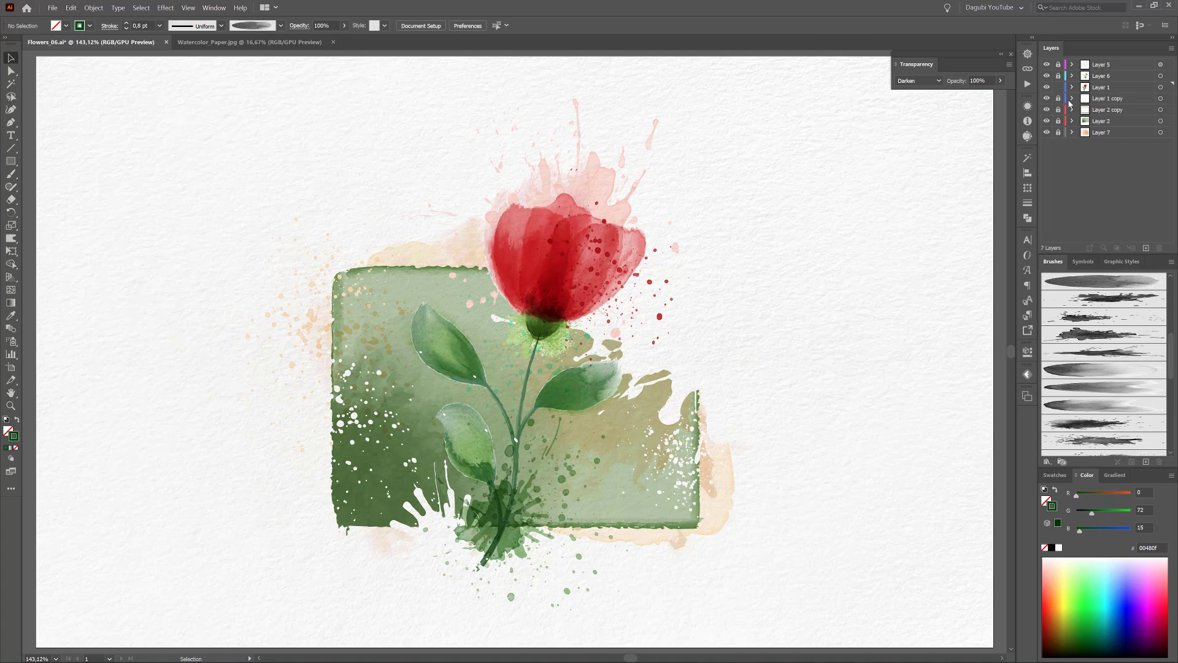
Scale down the peach washes on Layer 7 so they extend less beyond the green rectangle.
click(1160, 132)
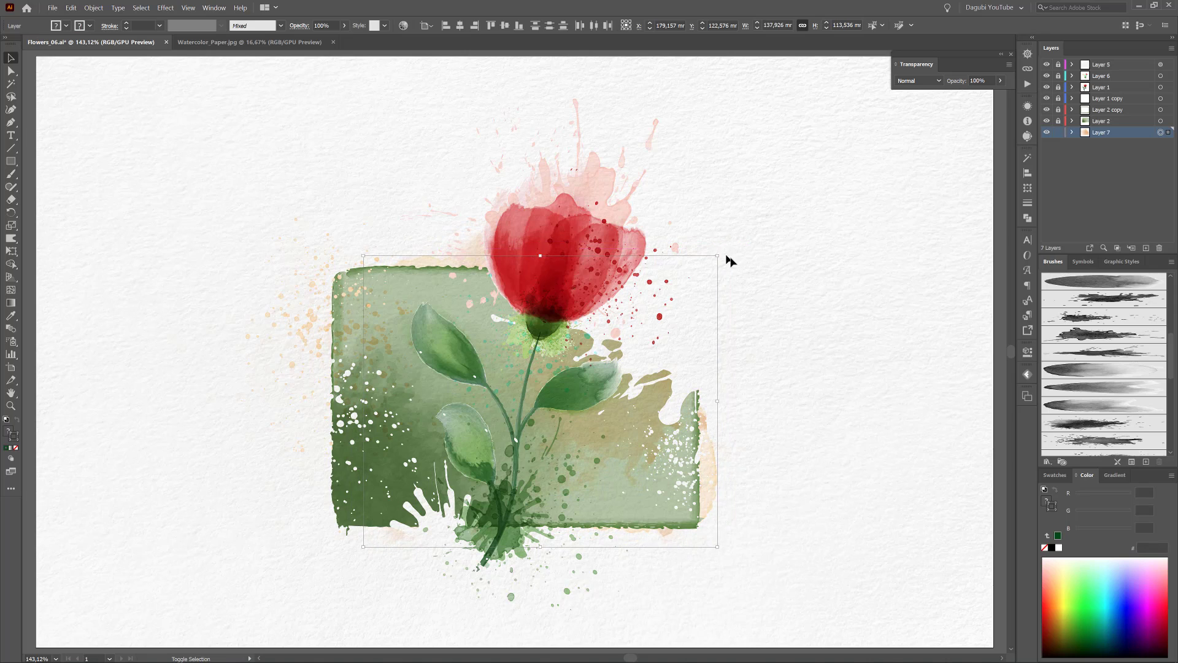
mouse_move(731, 261)
mouse_down()
mouse_move(735, 252)
mouse_move(739, 270)
mouse_up()
click(740, 270)
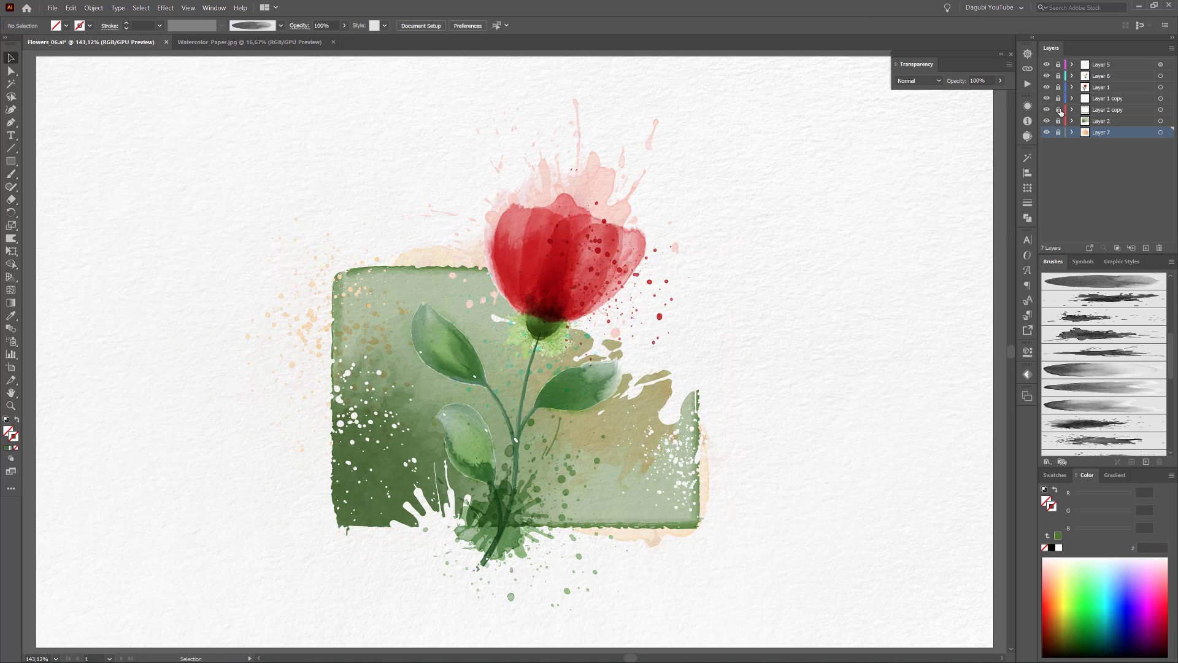
Expand the appearance of the green rectangle artwork on Layer 2 copy and Layer 2.
click(1162, 111)
click(93, 8)
click(120, 121)
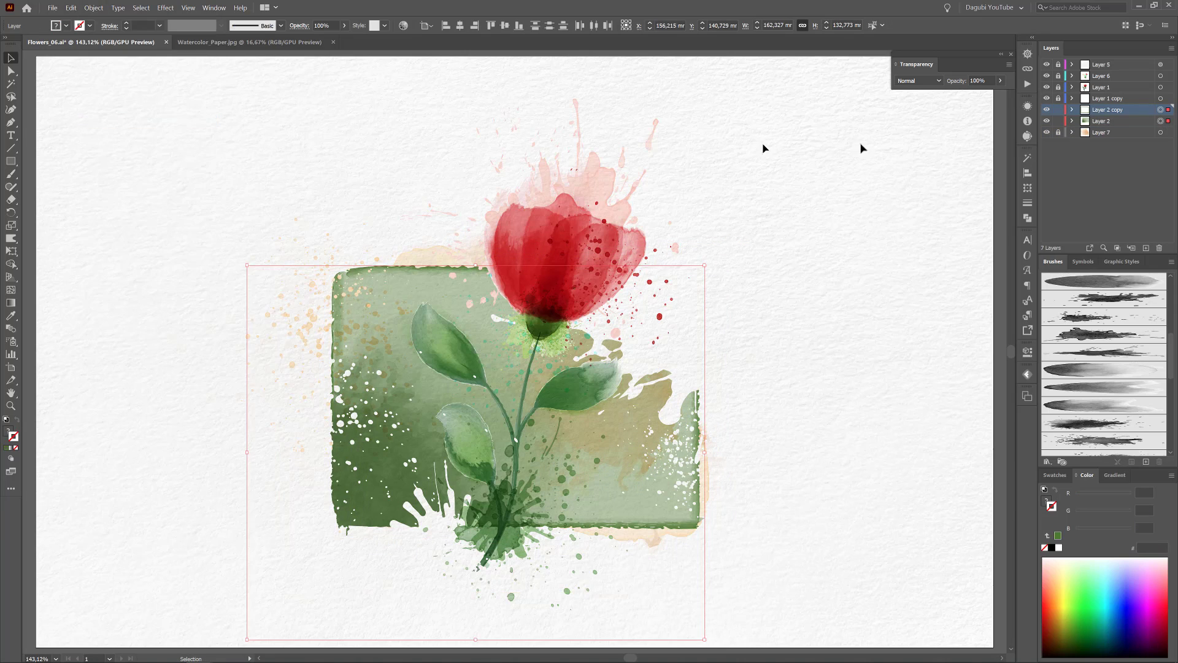
Recolor the artwork on Layer 2 copy and Layer 2 lighter, setting brightness to 100% and saturation to 0% for the active color.
click(1161, 110)
shift+click(1161, 121)
click(403, 25)
click(765, 148)
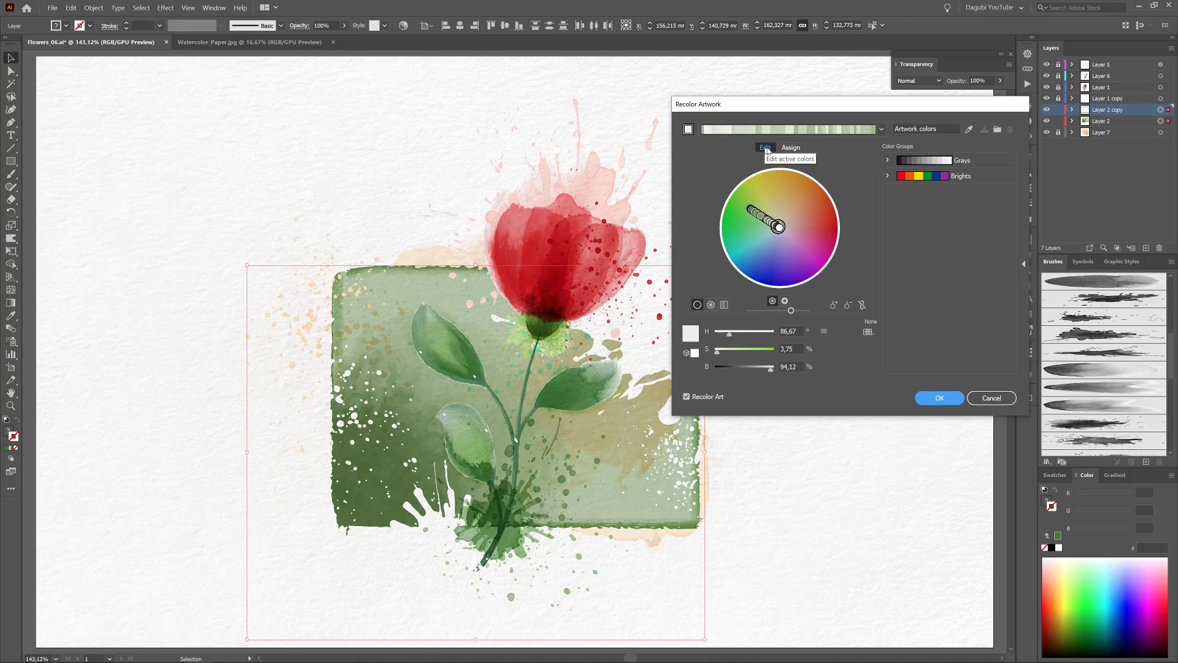
drag(771, 370, 710, 355)
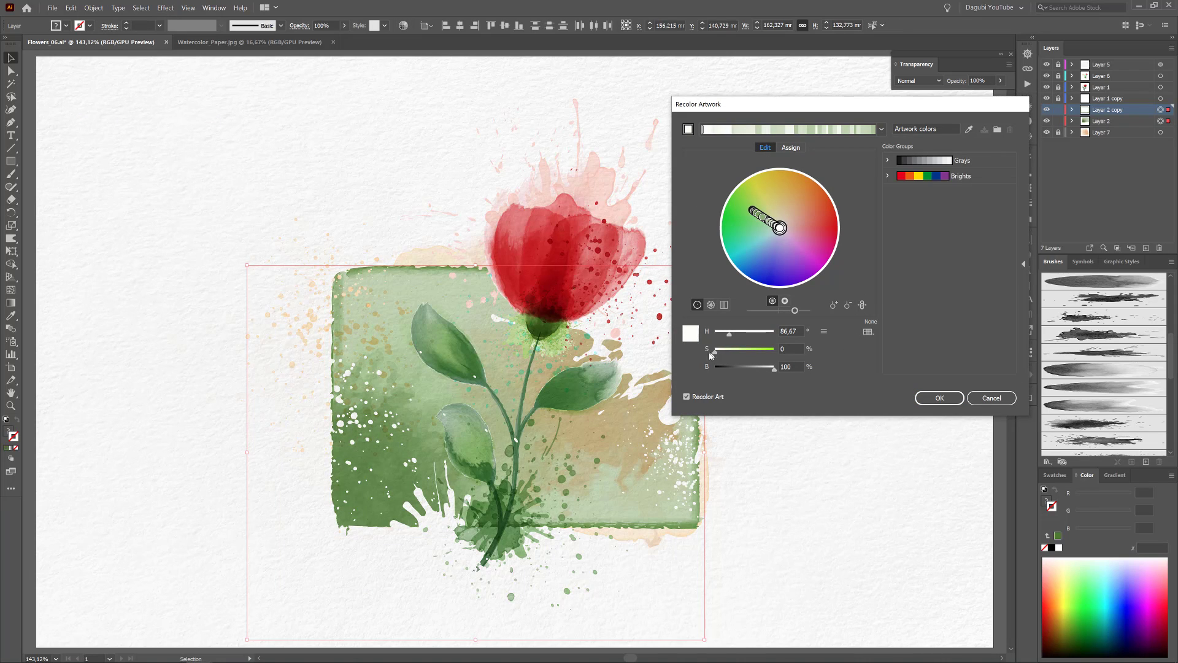
click(930, 401)
Set the fill of the bottommost compound path in Layer 2 to the pale green d7e2cd.
click(1073, 121)
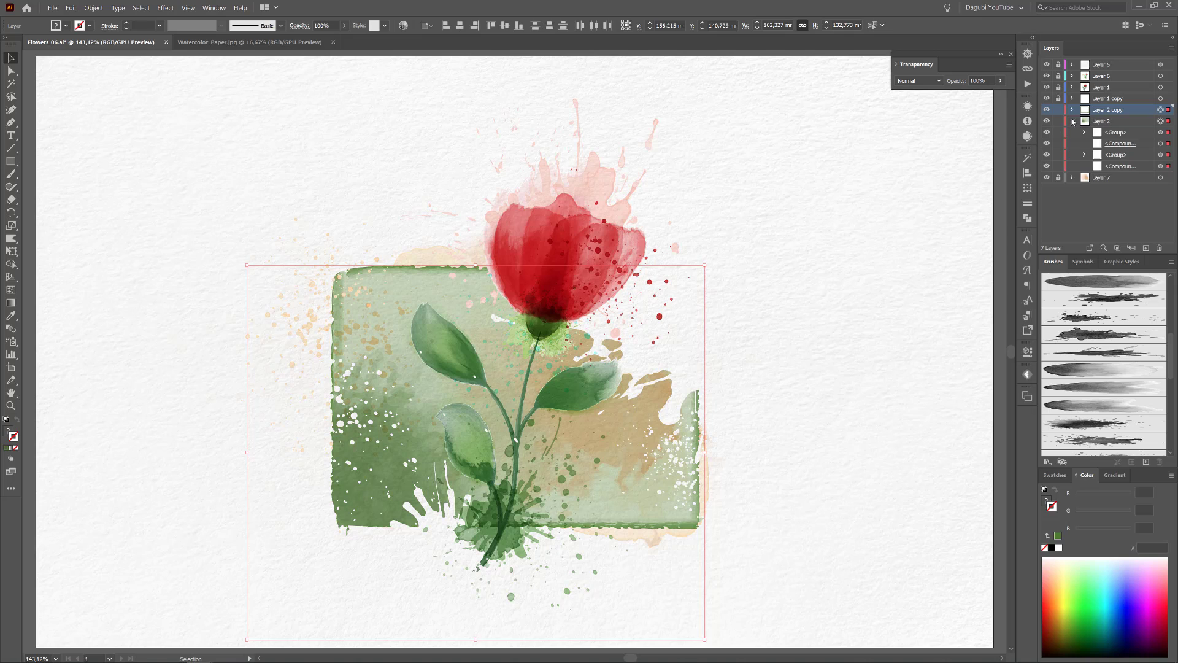
click(1161, 165)
click(1044, 505)
drag(1123, 514, 1126, 514)
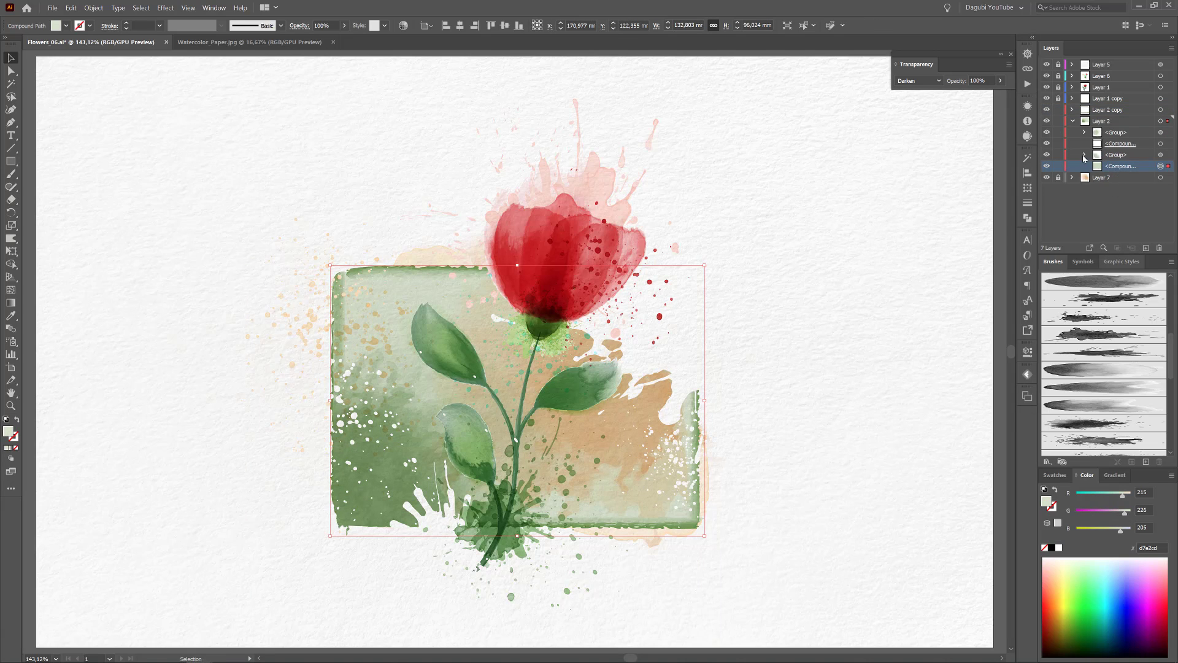
Adjust the brightness of Layer 2's top Multiply group and move it about 10 mm left and 5 mm down.
click(1160, 132)
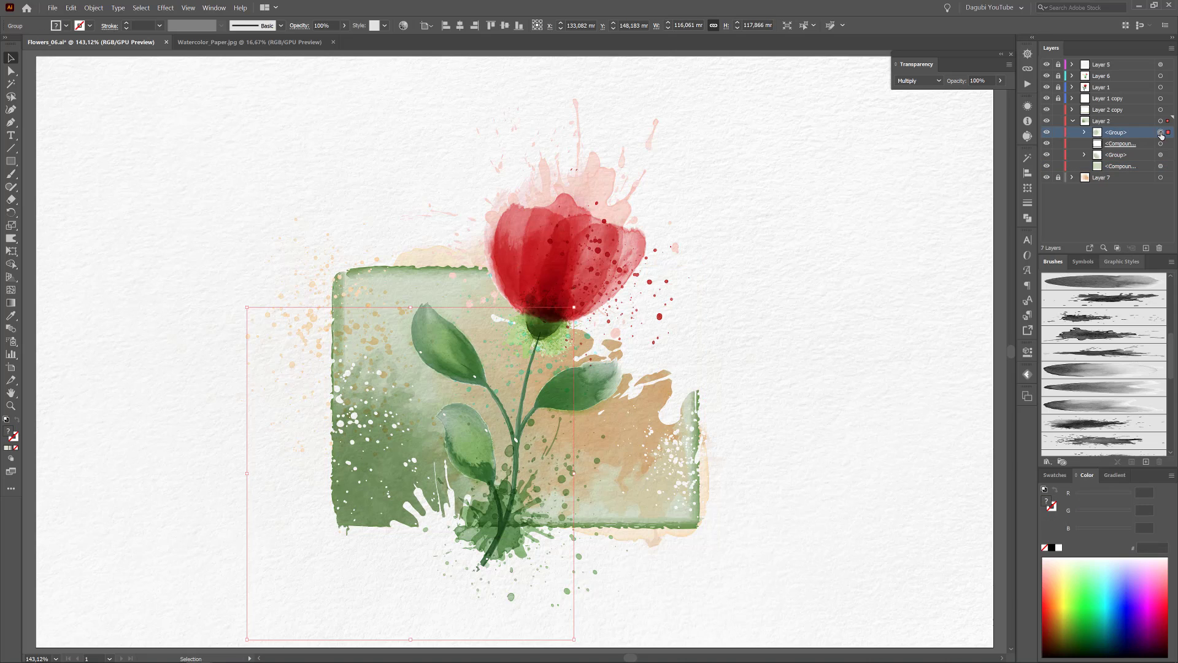
click(403, 25)
click(765, 147)
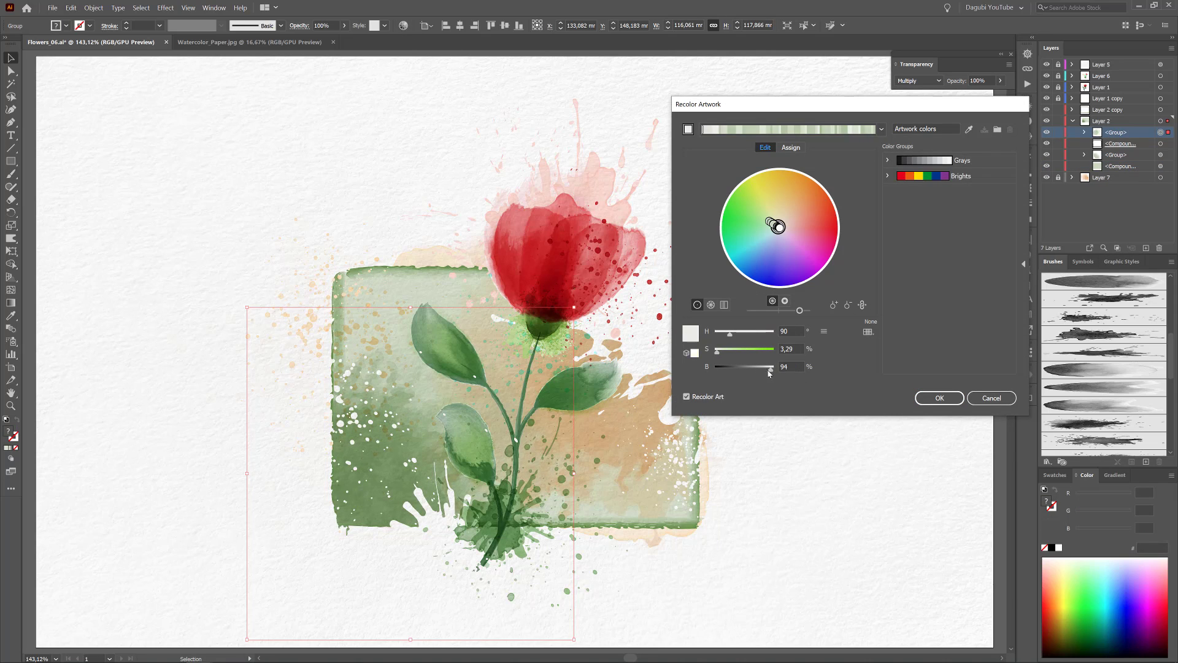
mouse_move(769, 372)
mouse_down()
mouse_move(758, 373)
mouse_move(770, 372)
mouse_up()
click(940, 398)
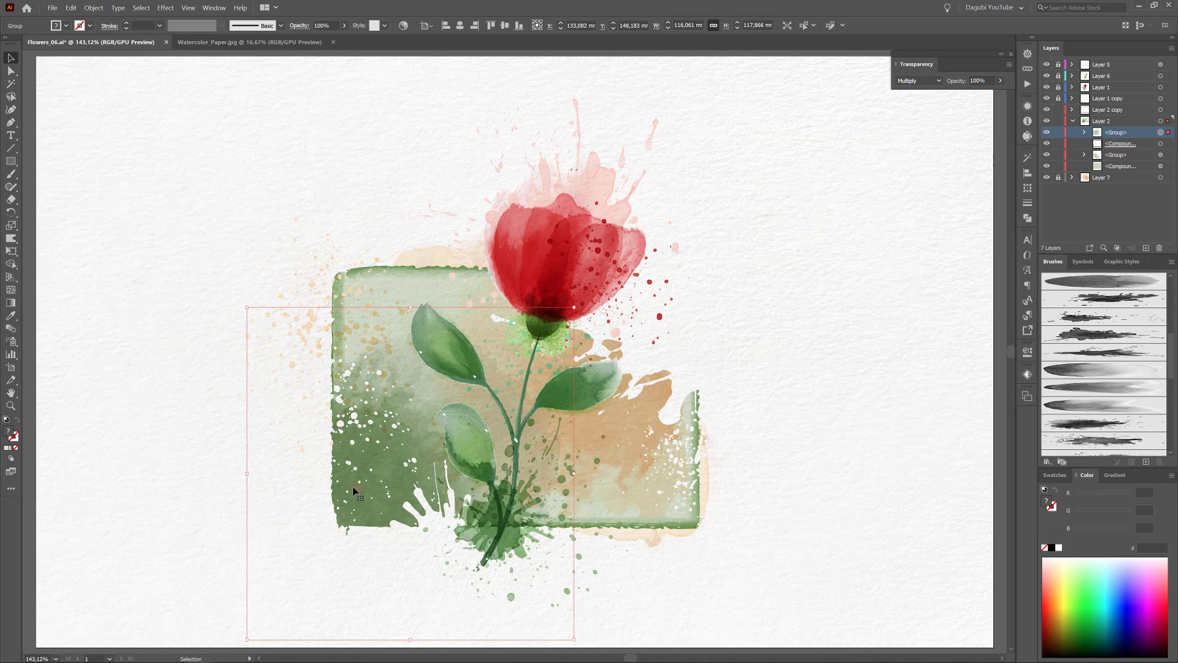
drag(353, 491, 326, 504)
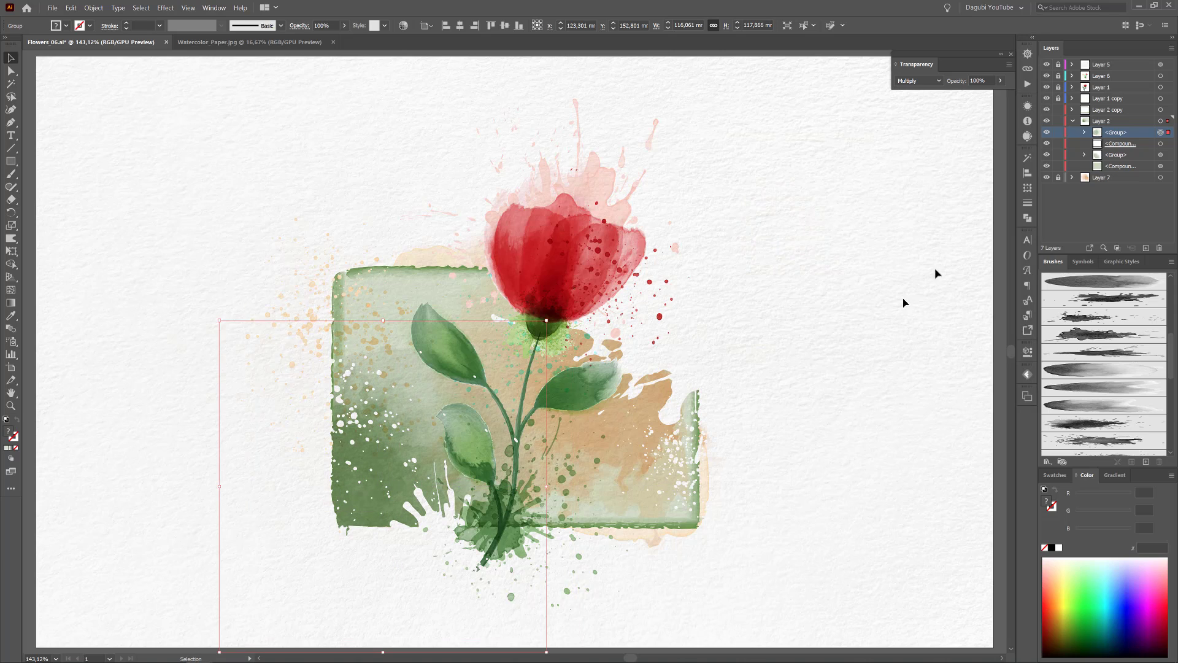
Check the individual peach washes on Layer 7 and lower the opacity of its second path to 75%.
click(1073, 177)
click(1047, 189)
click(1047, 200)
click(1048, 200)
click(1047, 189)
click(1123, 189)
click(345, 25)
drag(344, 39, 327, 41)
click(1160, 201)
click(345, 25)
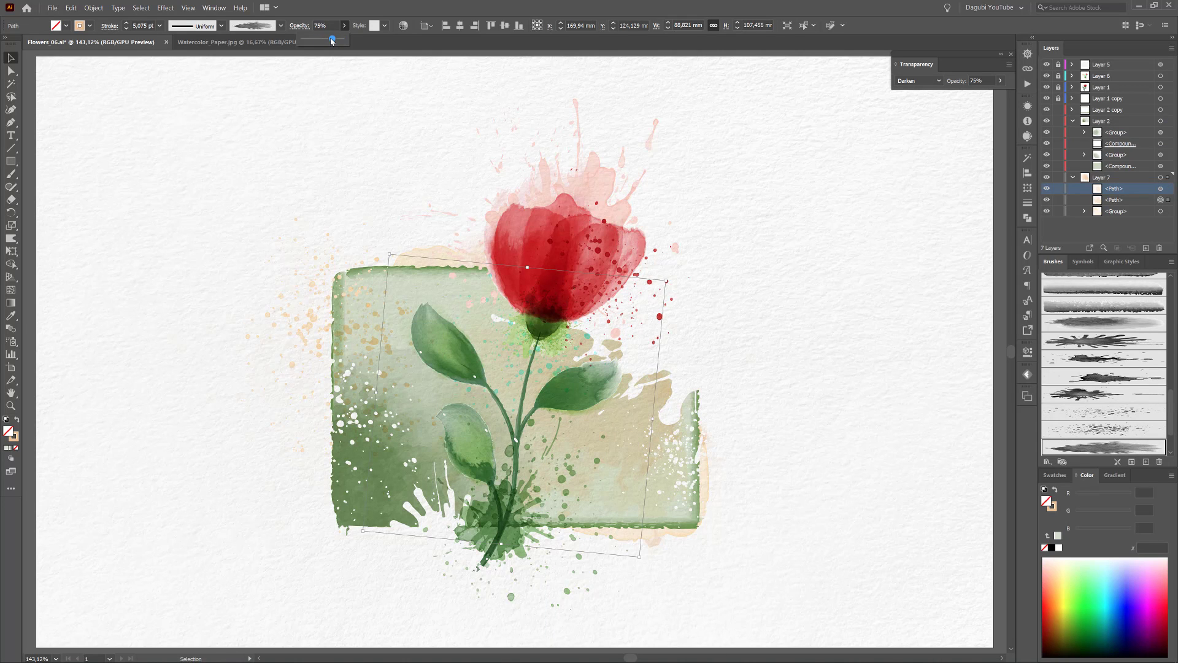
Deselect the wash, collapse Layer 7 and Layer 2, and lock Layer 2 copy, Layer 2 and Layer 7.
click(939, 151)
click(1073, 178)
click(1073, 121)
drag(1058, 109, 1058, 132)
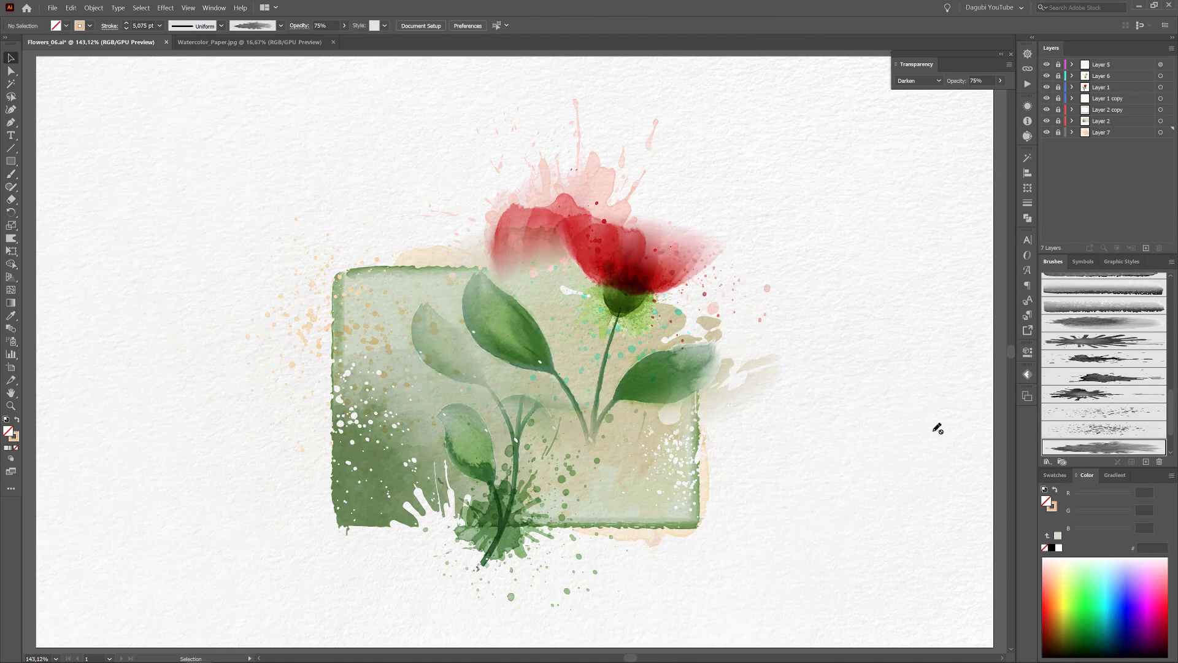